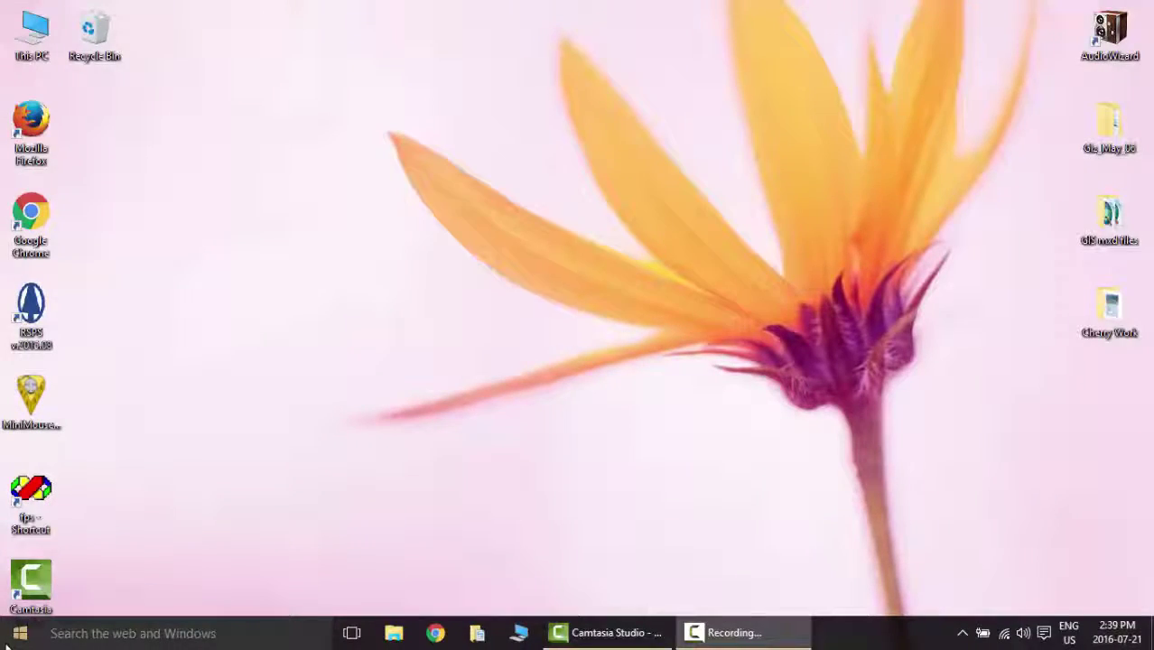
Step: Launch ArcMap 10.4.1 from the Start menu to get a blank untitled map
click(7, 643)
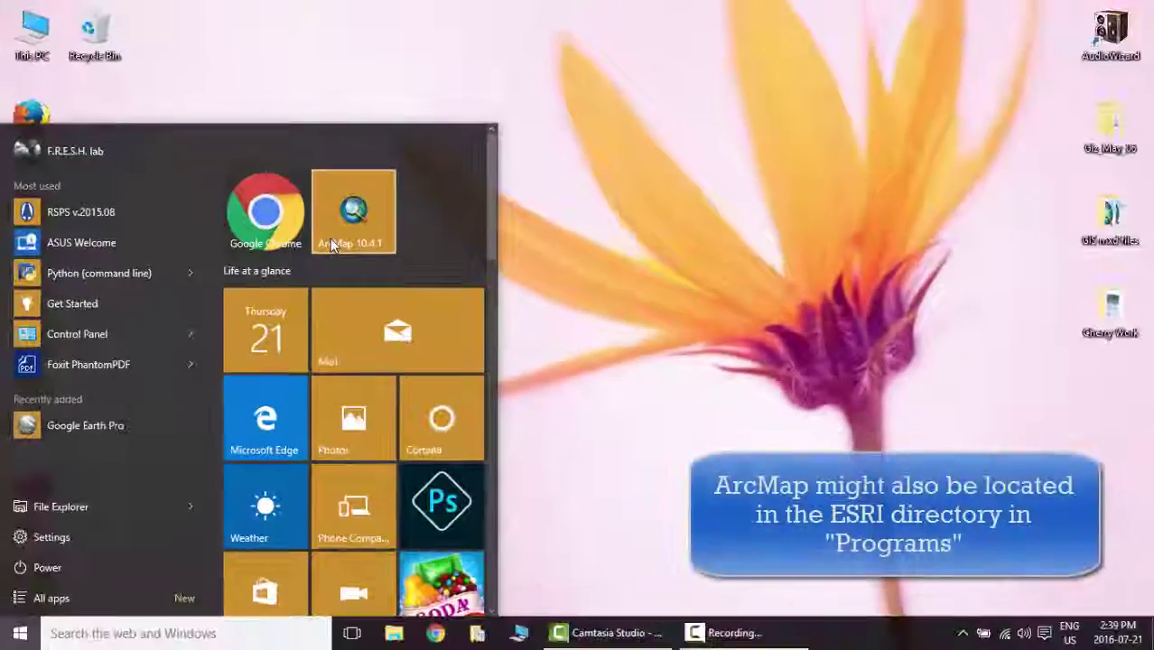
click(330, 238)
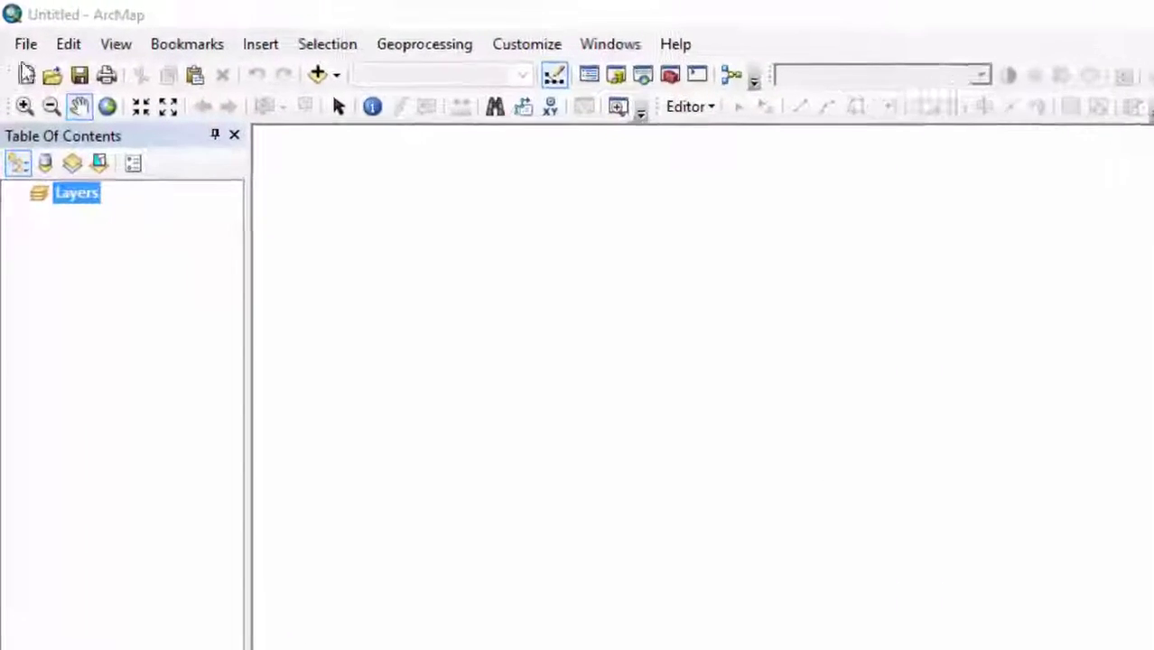
Step: Save the empty map document as Tutorial_Map.mxd in the root of Data (D:)
click(26, 45)
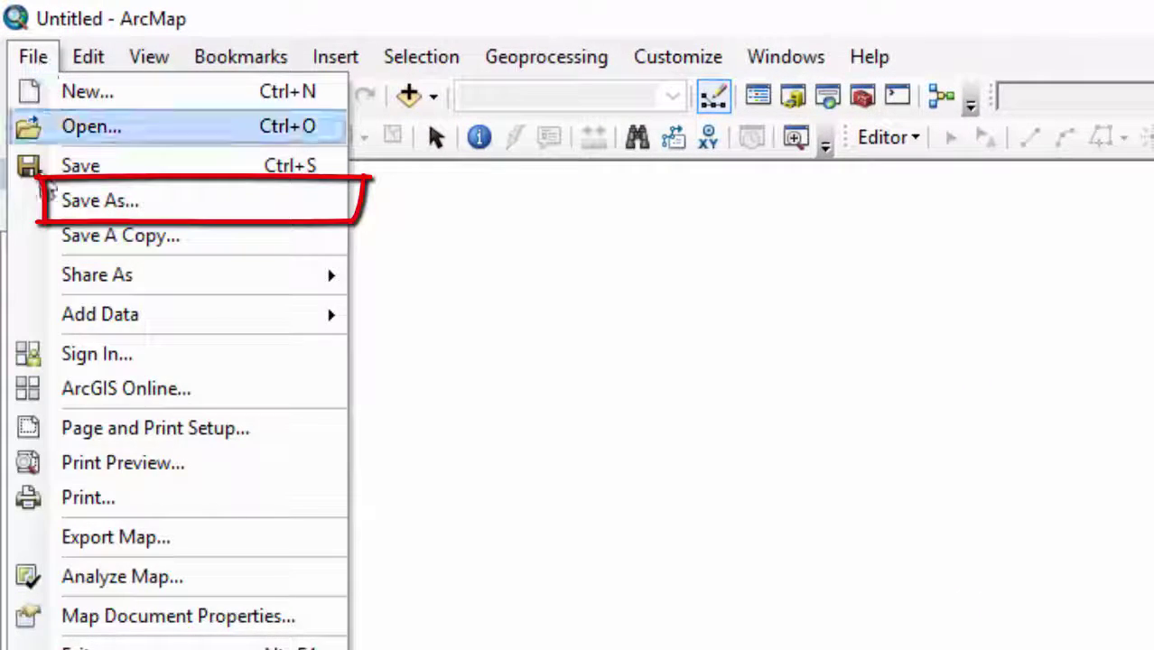
click(49, 193)
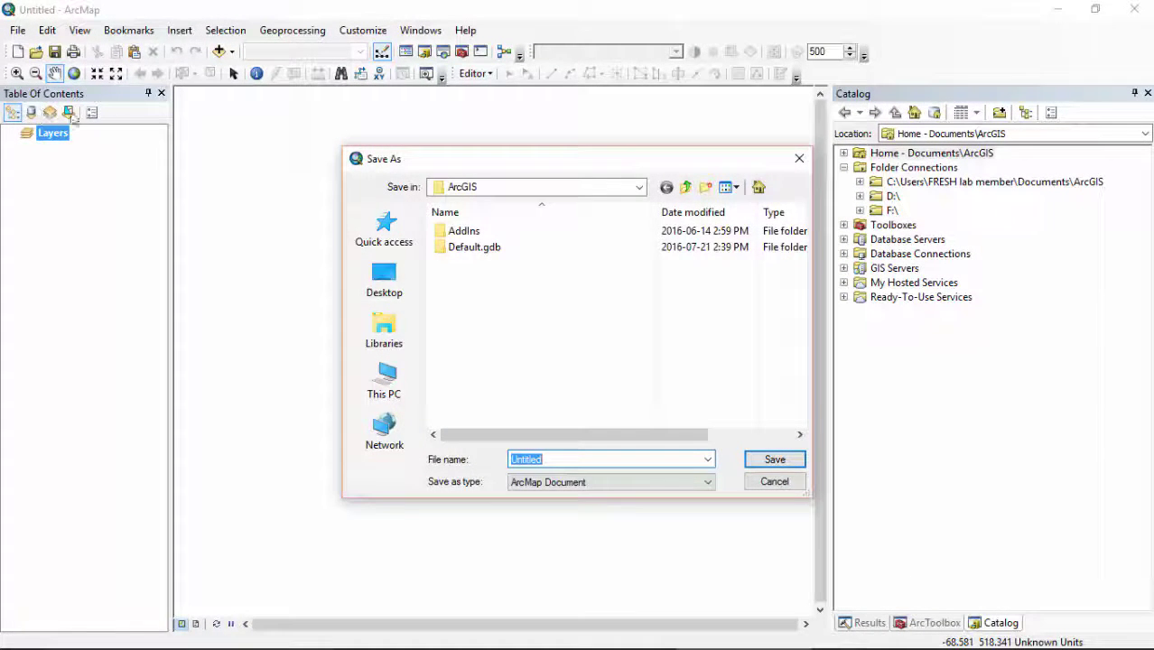
click(381, 377)
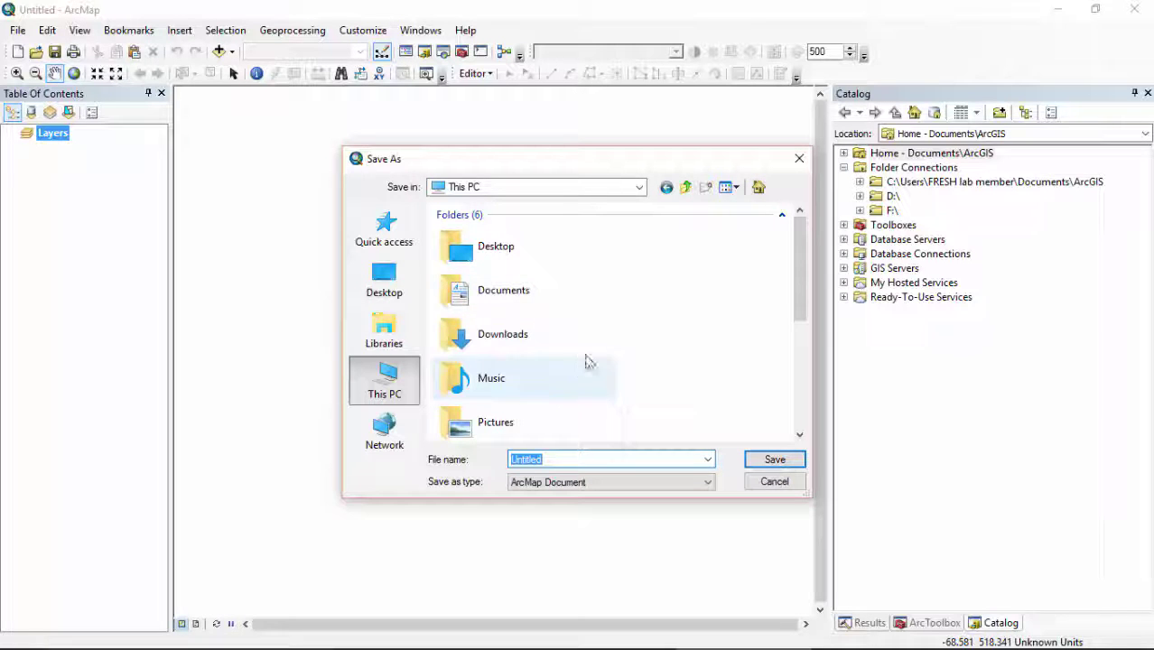
drag(800, 311, 800, 411)
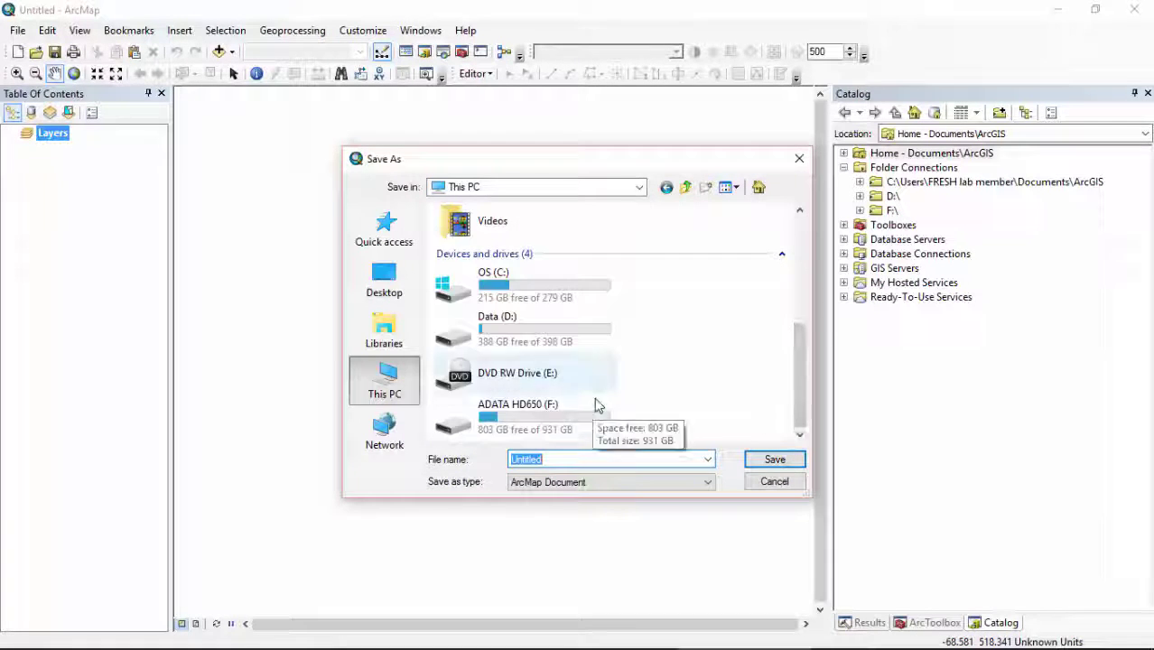
double_click(594, 330)
double_click(592, 459)
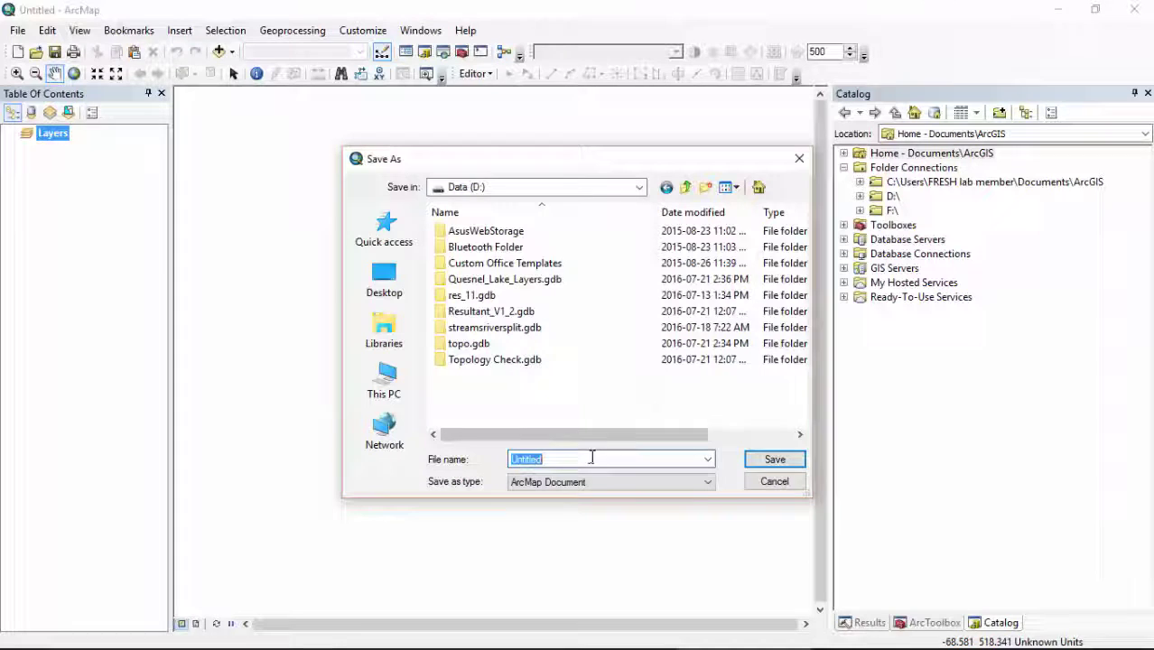
text(Tuto)
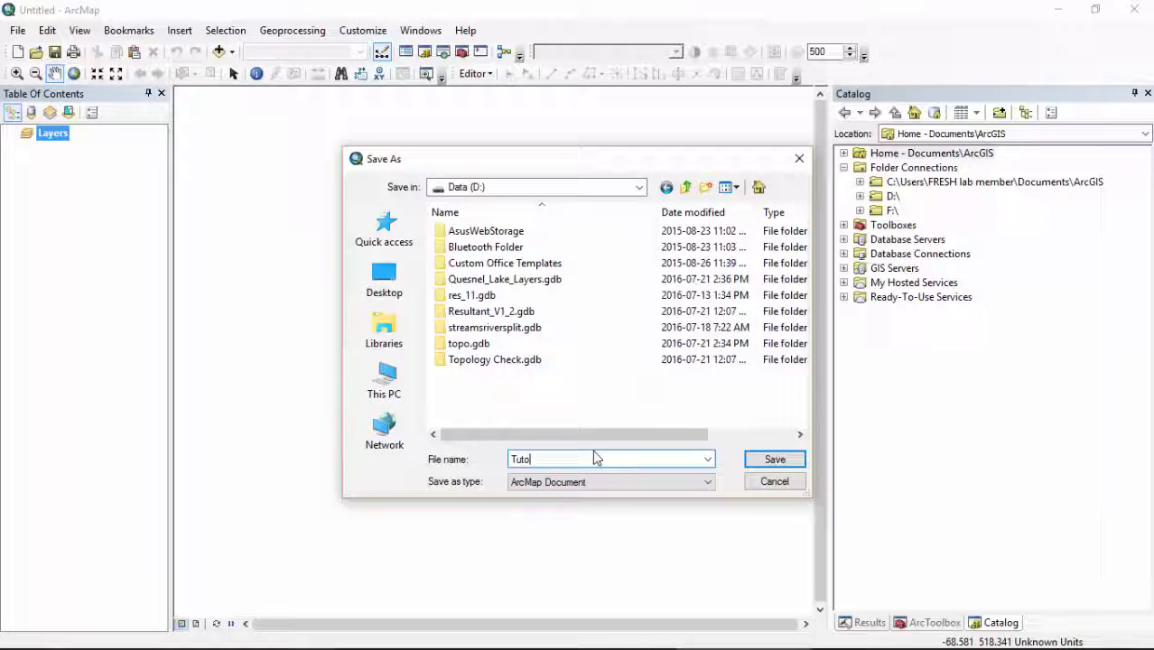
text(rial_Map)
key(Return)
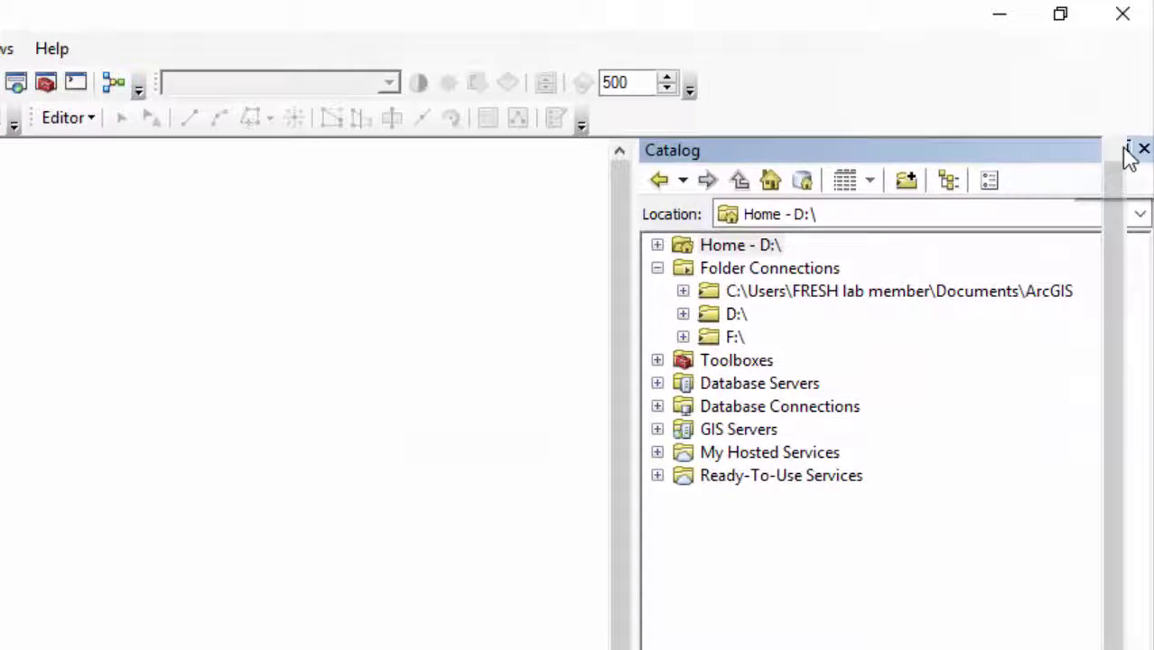
Step: Keep the Catalog panel docked open and point its location to D:\
click(1129, 152)
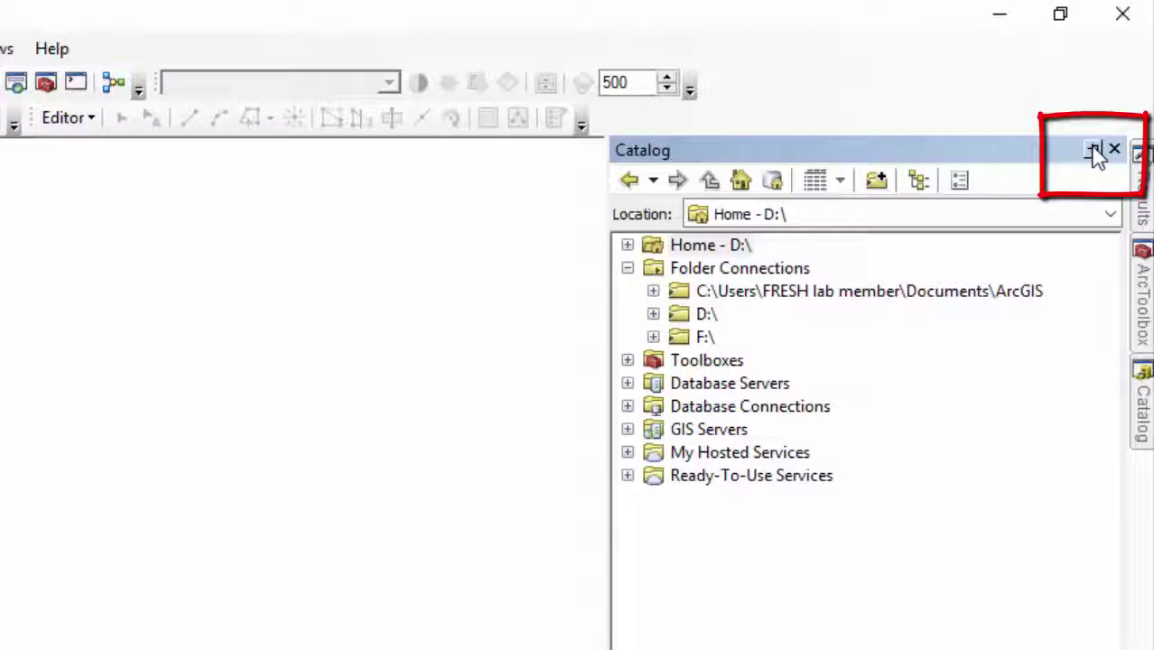
click(1093, 151)
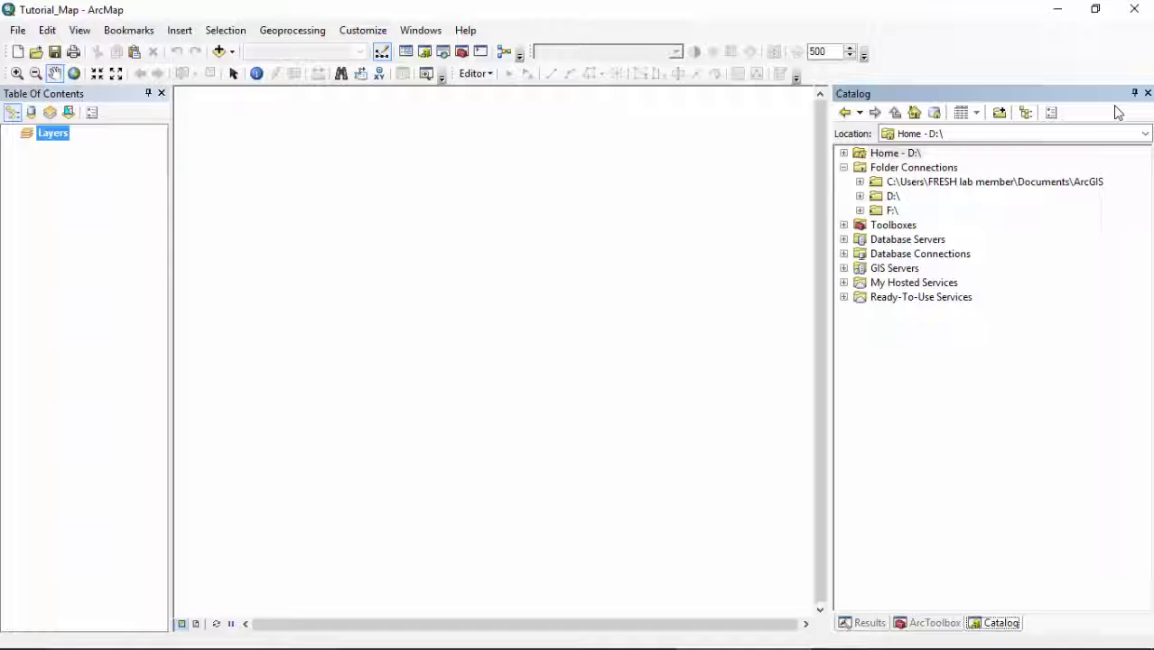
click(1038, 505)
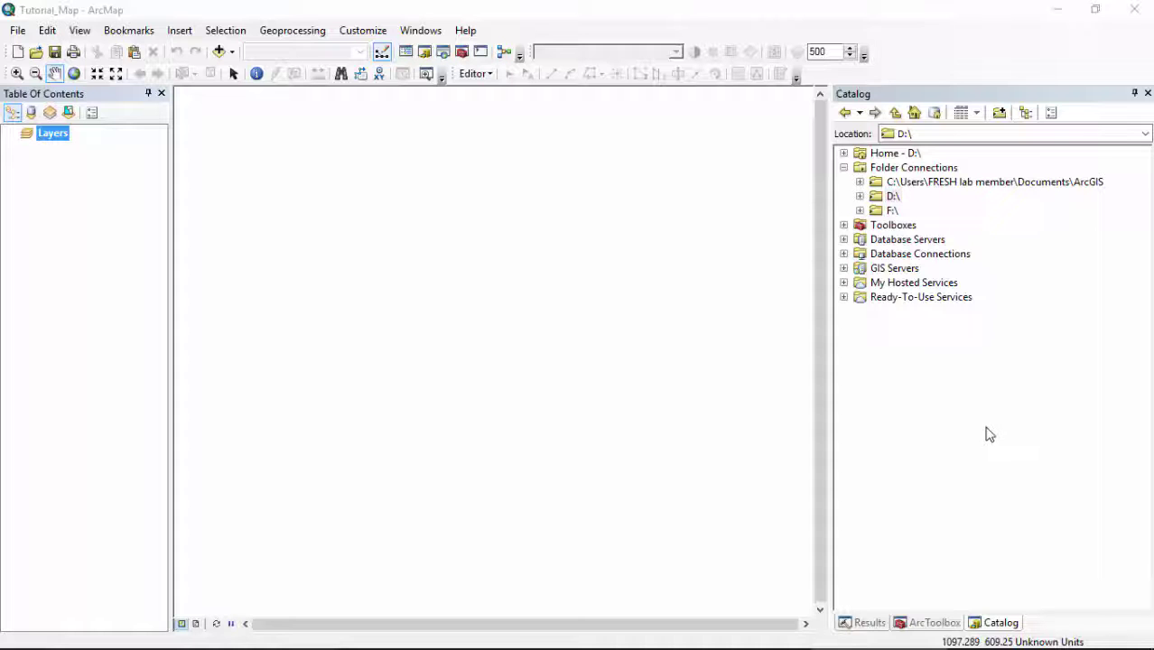
Step: Create a new file geodatabase named Tutorial.gdb in the D:\ folder connection
double_click(878, 197)
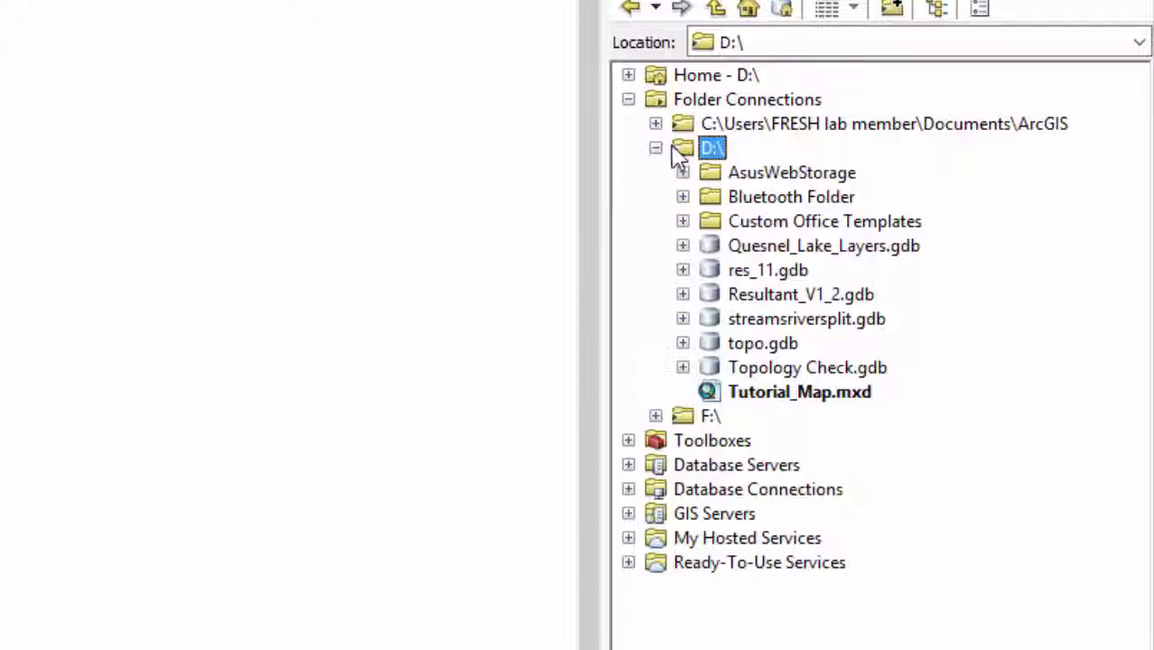
right_click(688, 154)
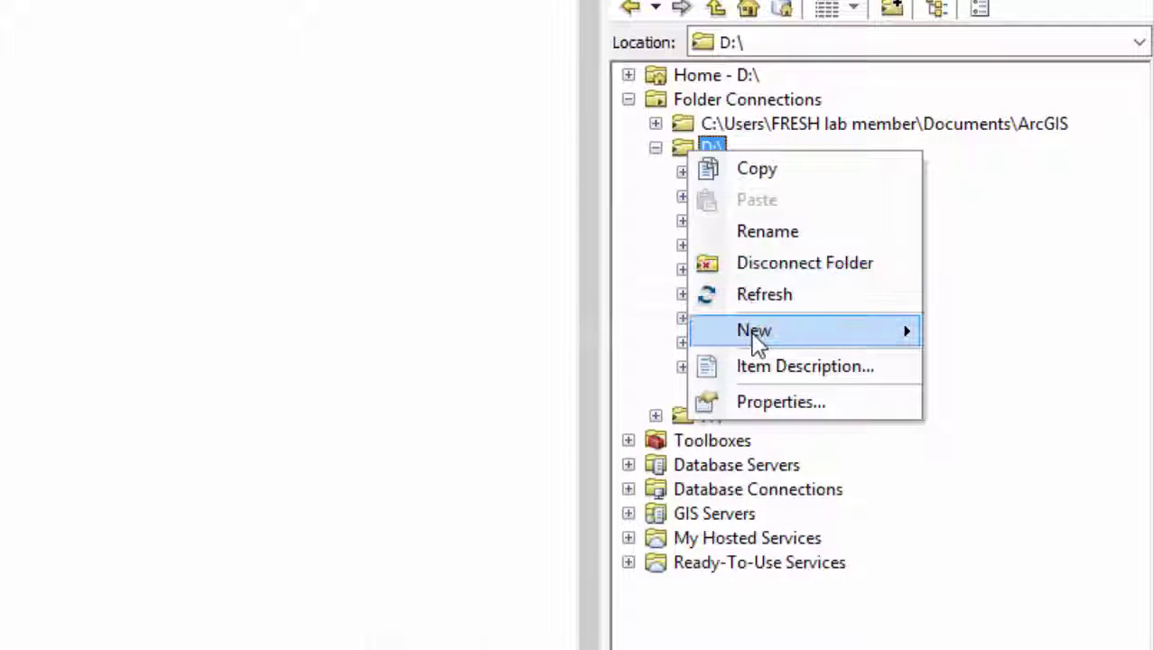
mouse_move(755, 340)
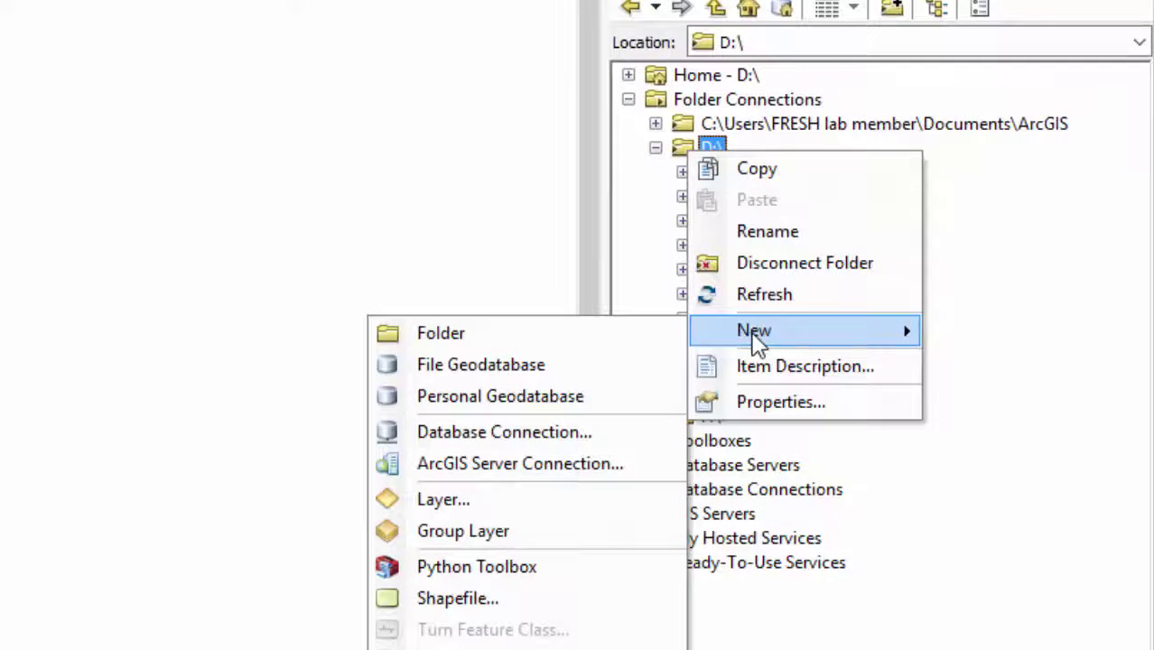
click(647, 378)
text(T)
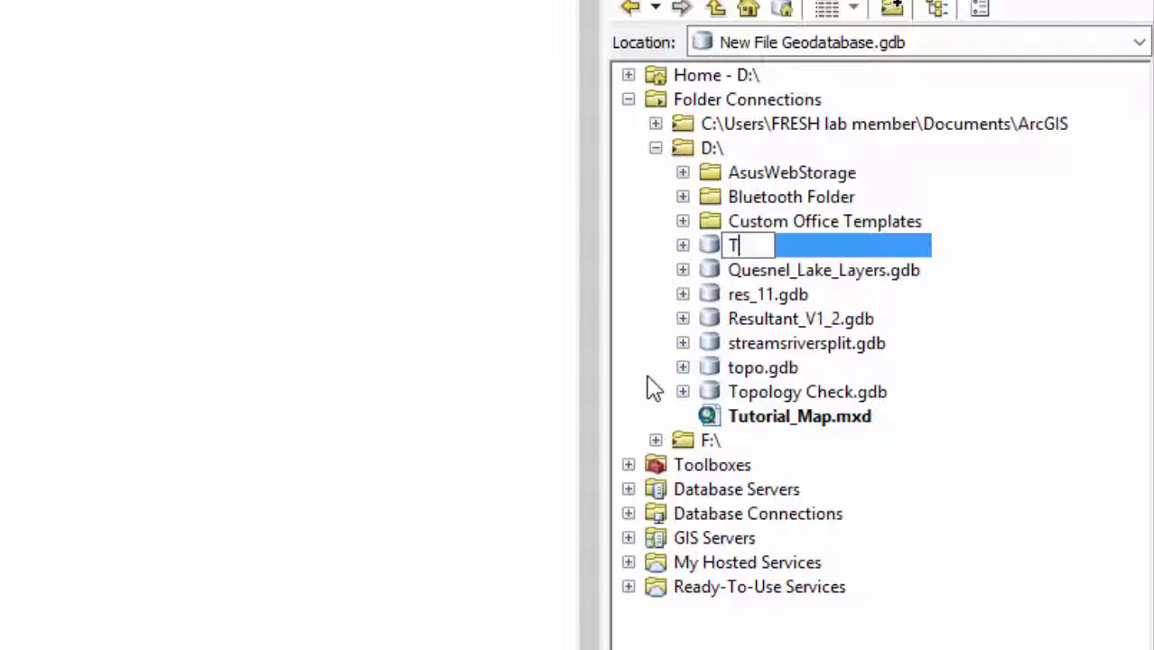
text(utorial)
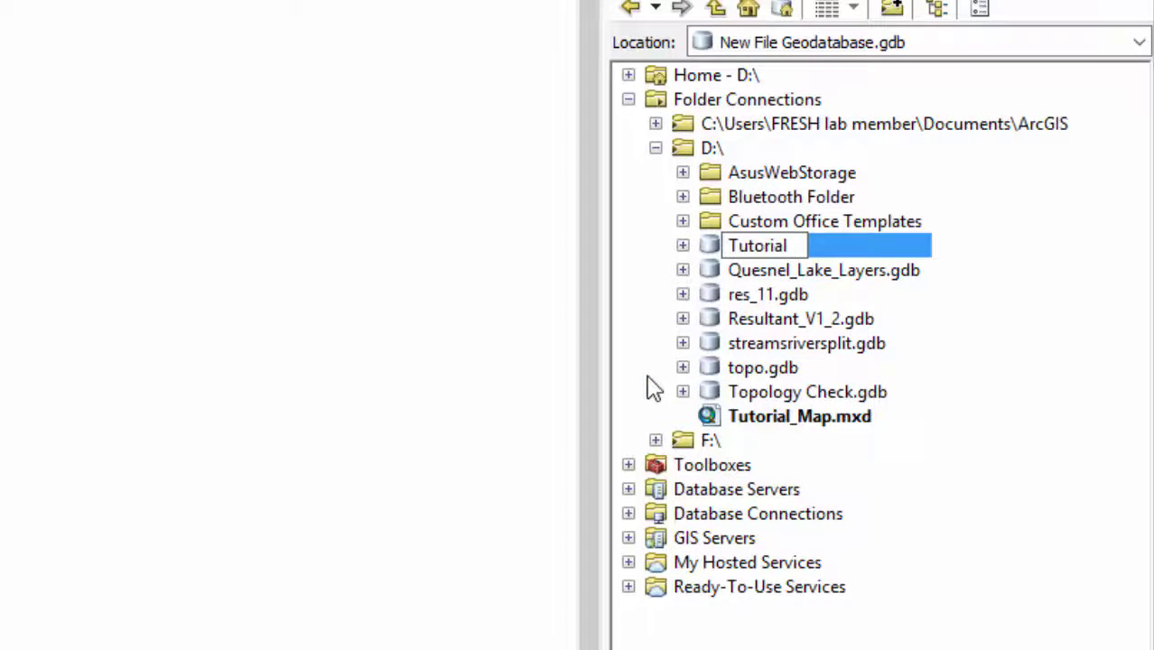
key(Return)
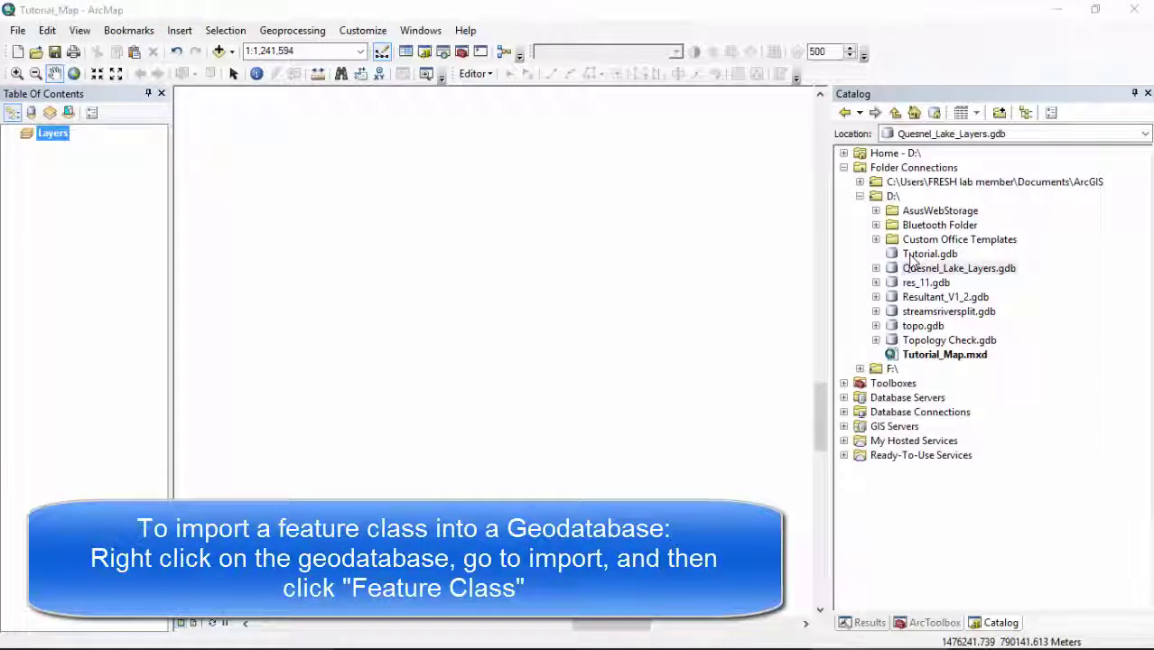
Step: Import Lakes_Wetlands_BC from Quesnel_Lake_Layers.gdb into Tutorial.gdb, naming the output Lakes_Wetlands_BC
right_click(912, 255)
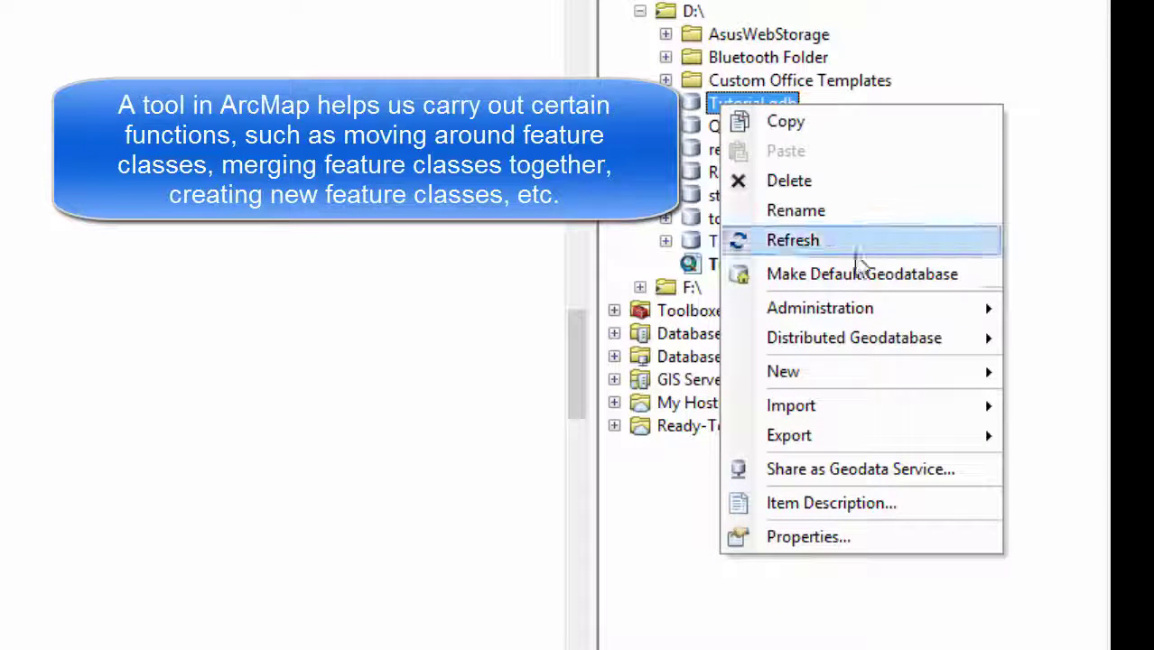
mouse_move(872, 421)
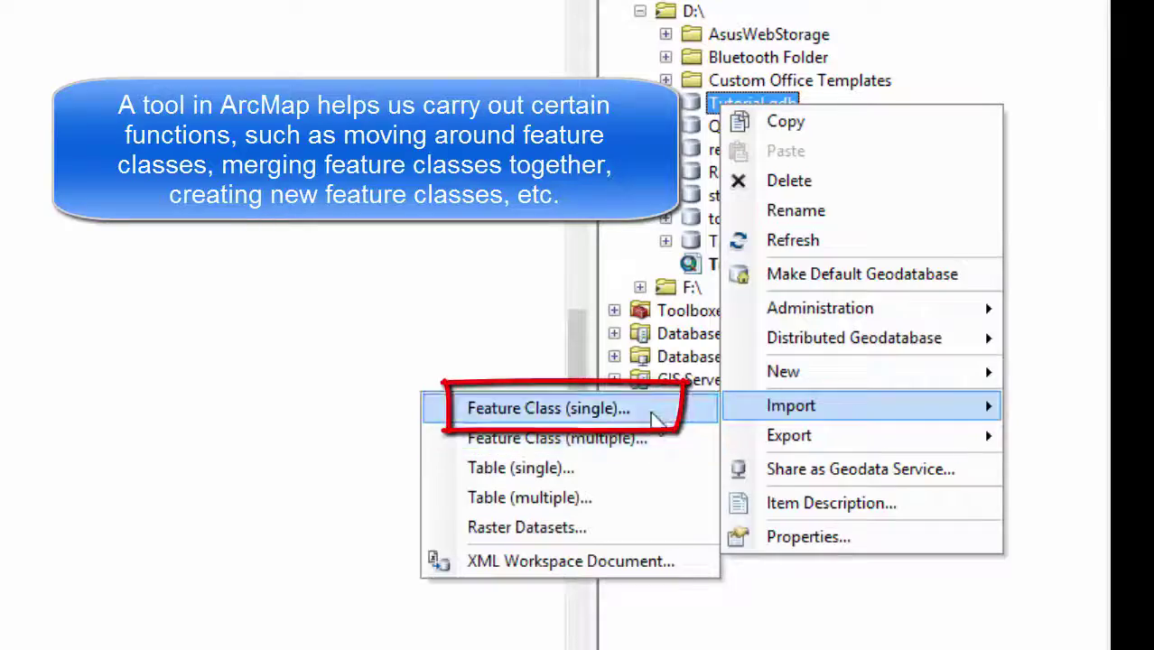
click(648, 408)
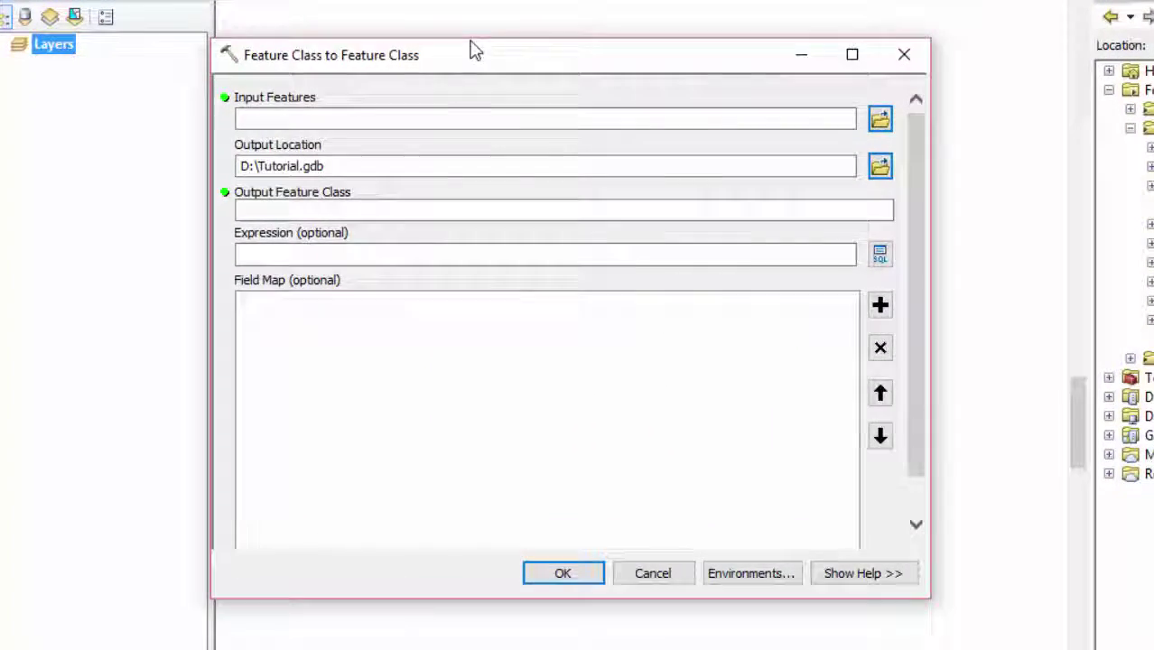
drag(462, 59, 541, 49)
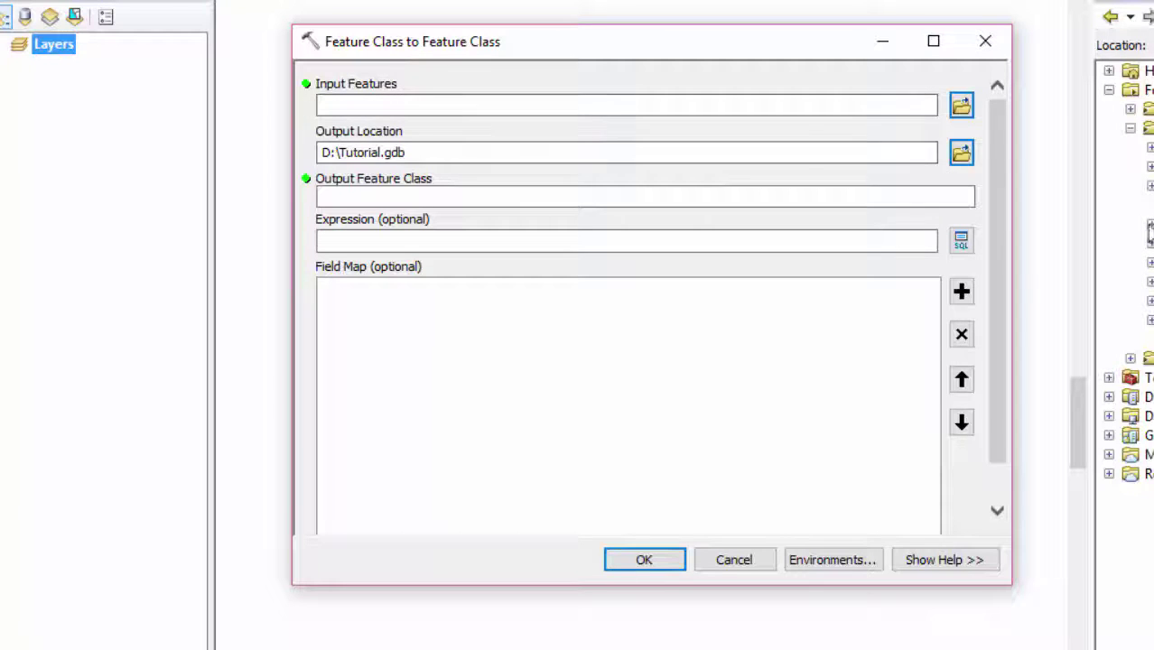
click(1149, 225)
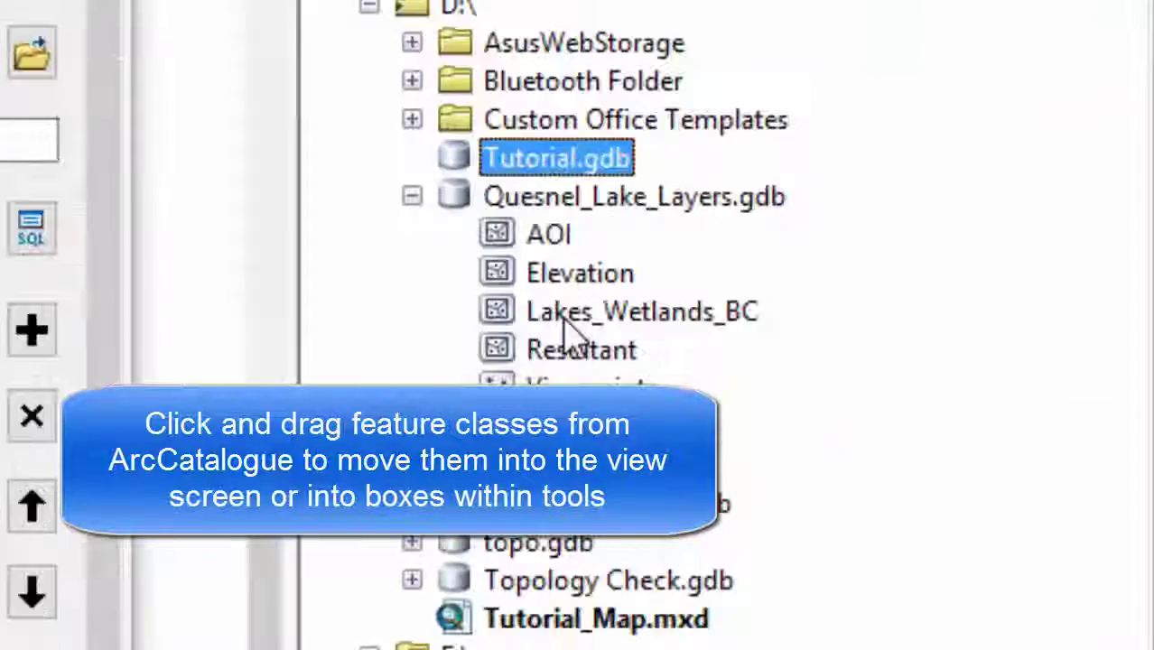
mouse_move(564, 318)
mouse_down()
mouse_move(355, 286)
mouse_move(552, 307)
mouse_up()
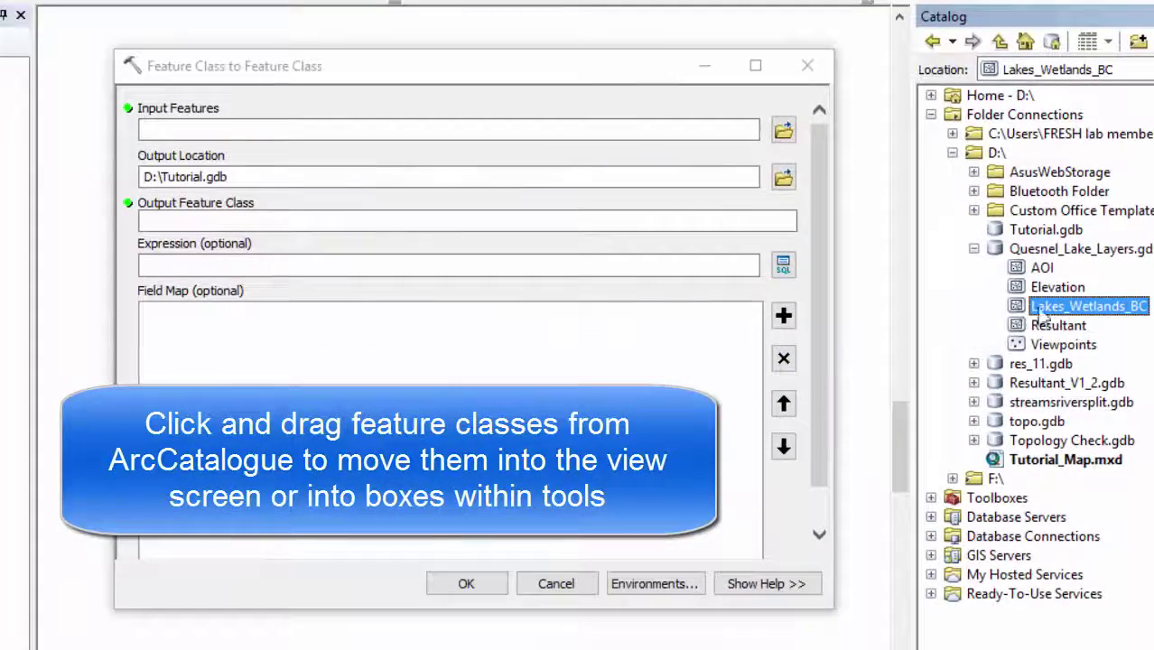
mouse_move(1040, 311)
mouse_down()
mouse_move(945, 296)
mouse_move(596, 135)
mouse_up()
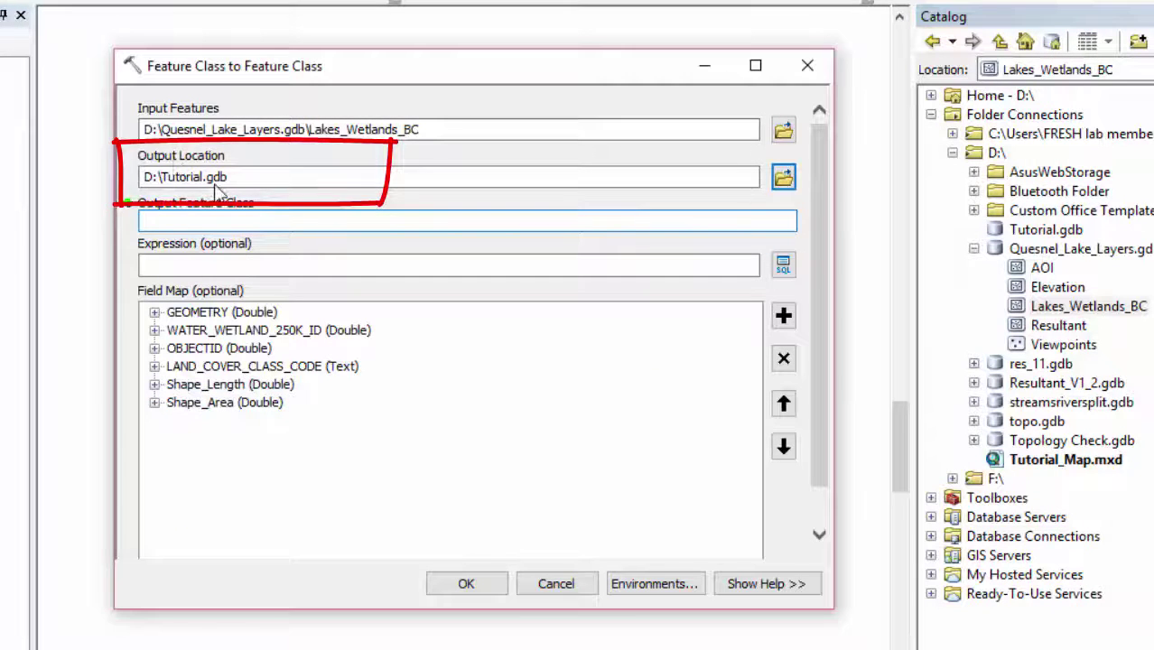
click(562, 217)
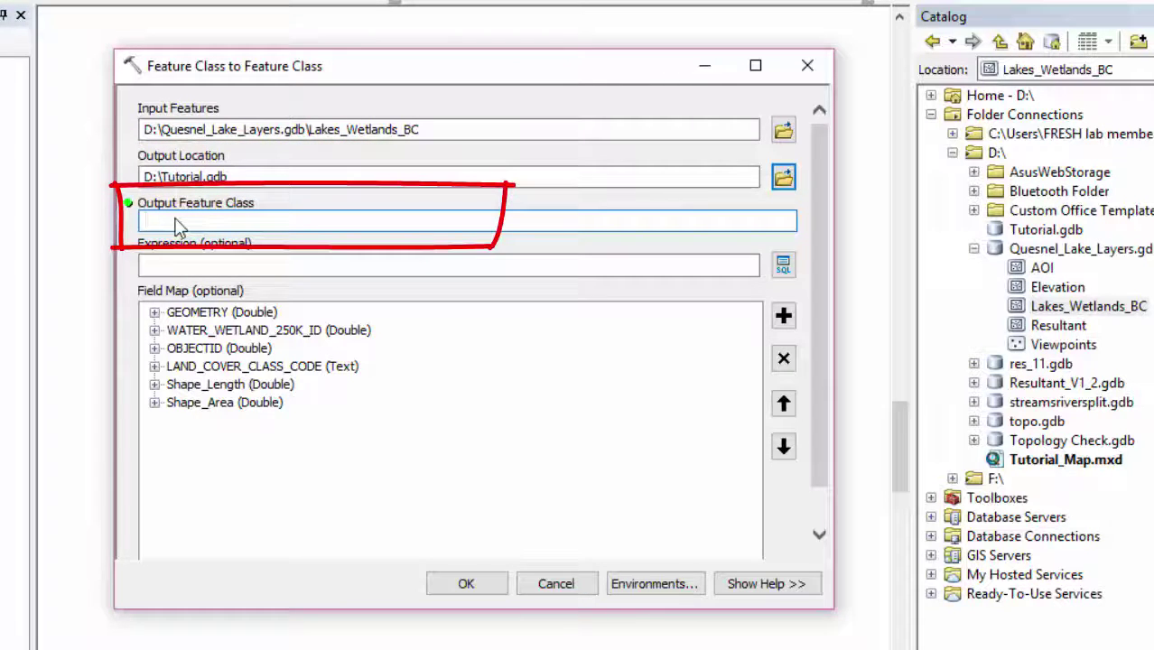
text(LA)
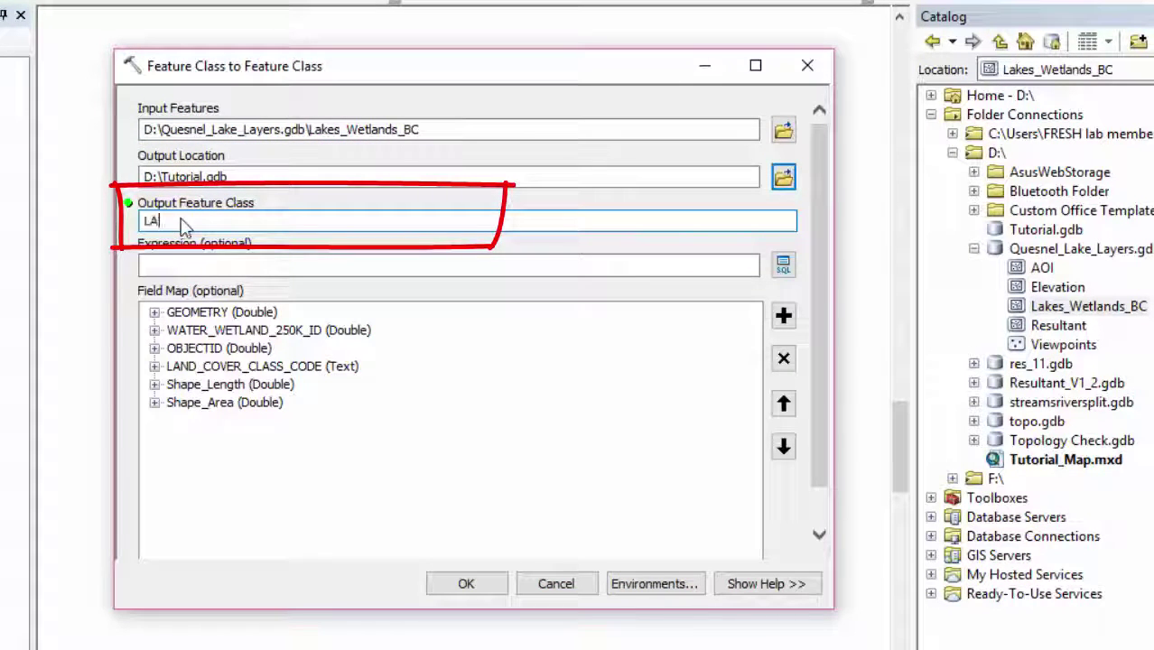
text(kes_Wetlands)
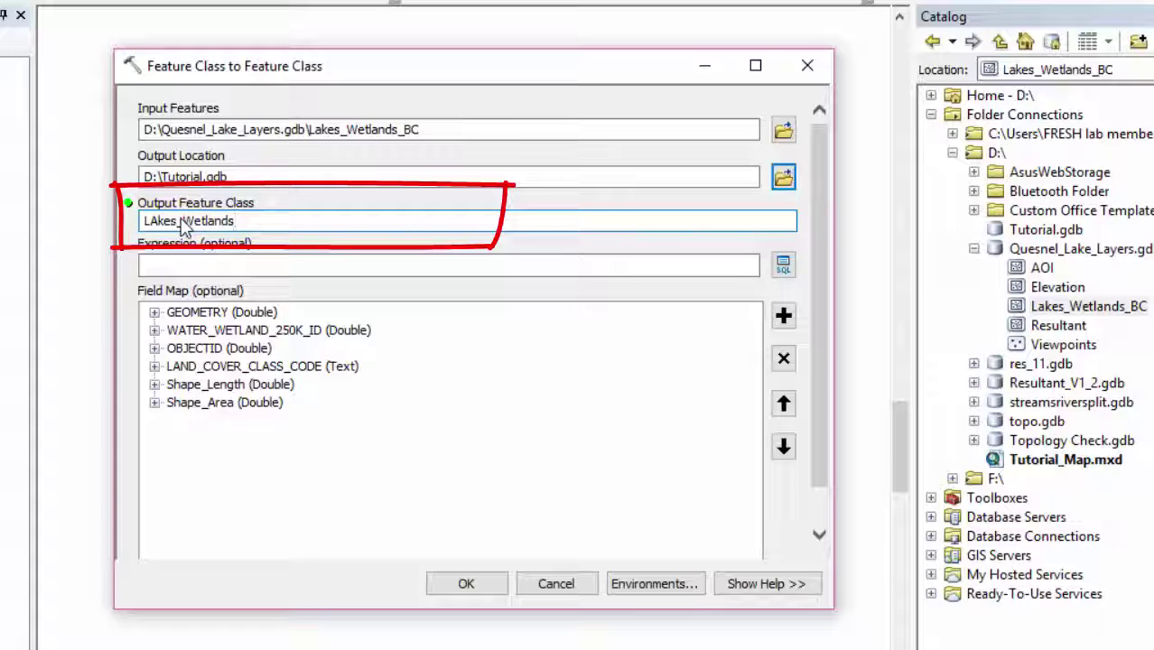
text(_BC)
click(439, 584)
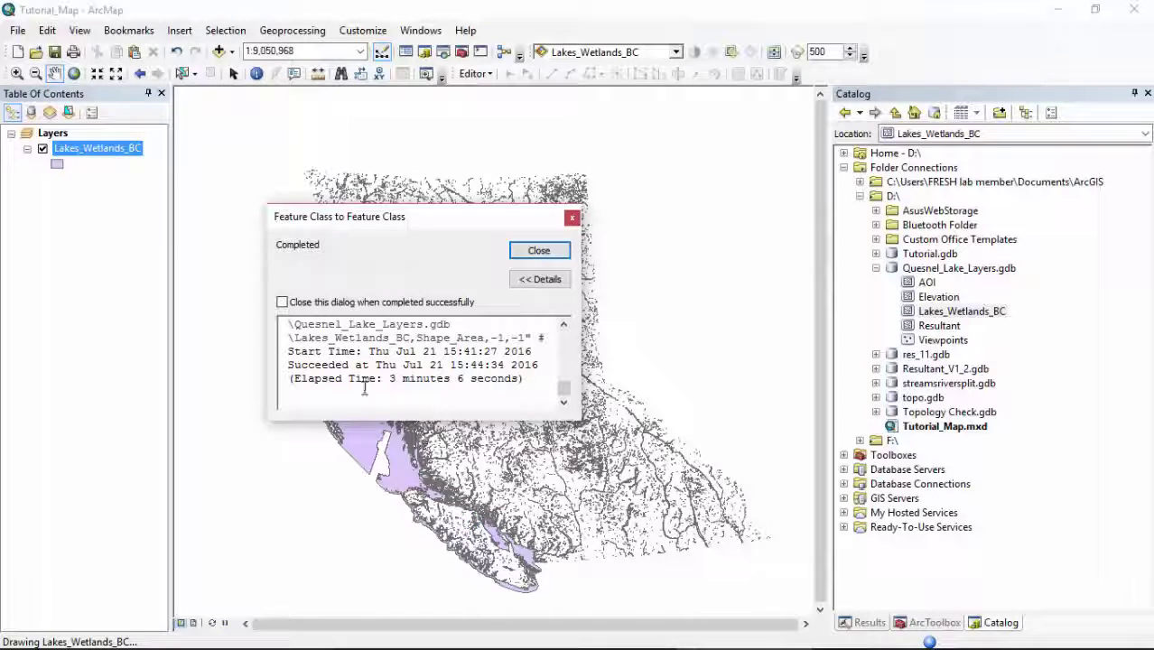
Step: Close the tool report and confirm Geoprocessing Options with background processing left disabled
click(545, 251)
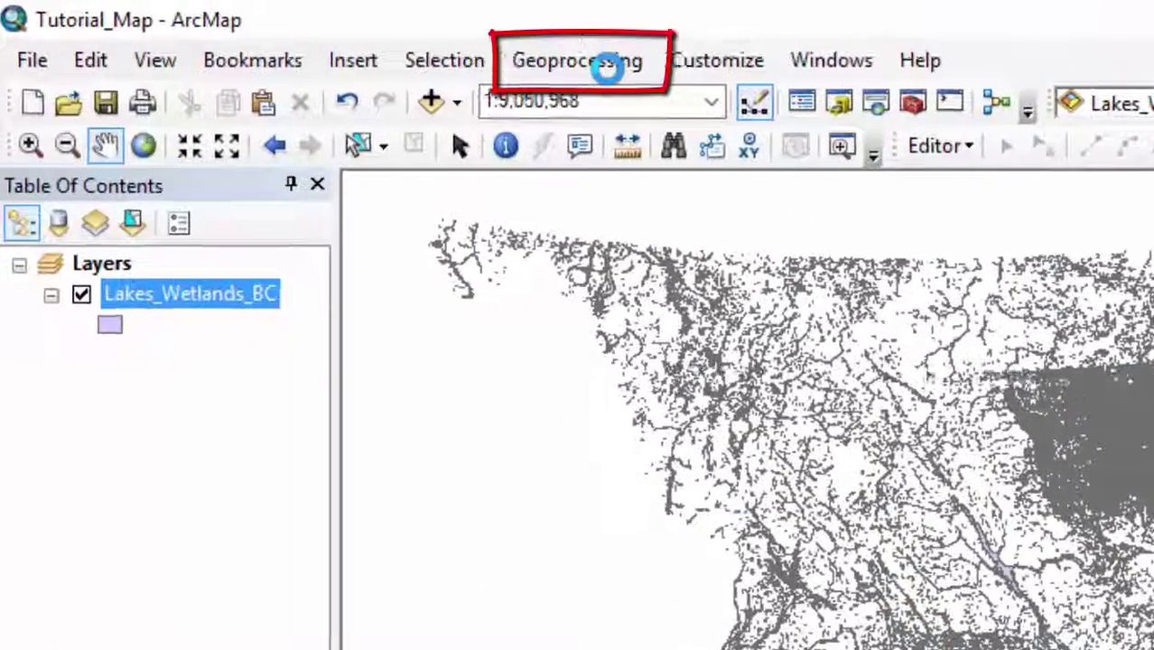
click(292, 30)
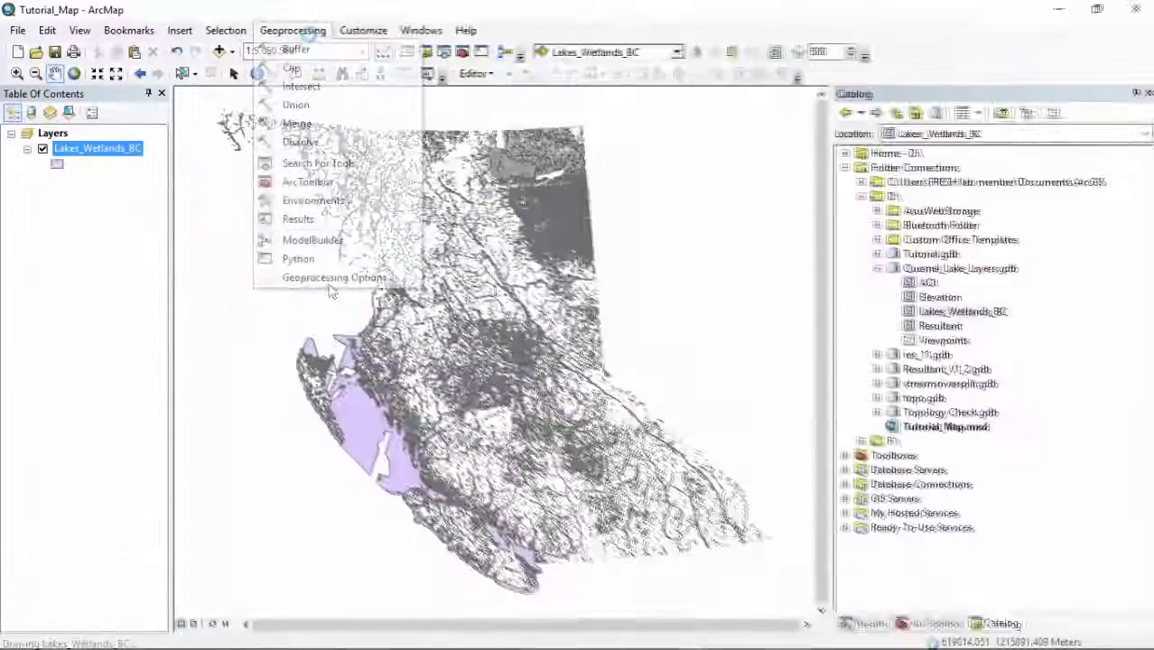
click(404, 338)
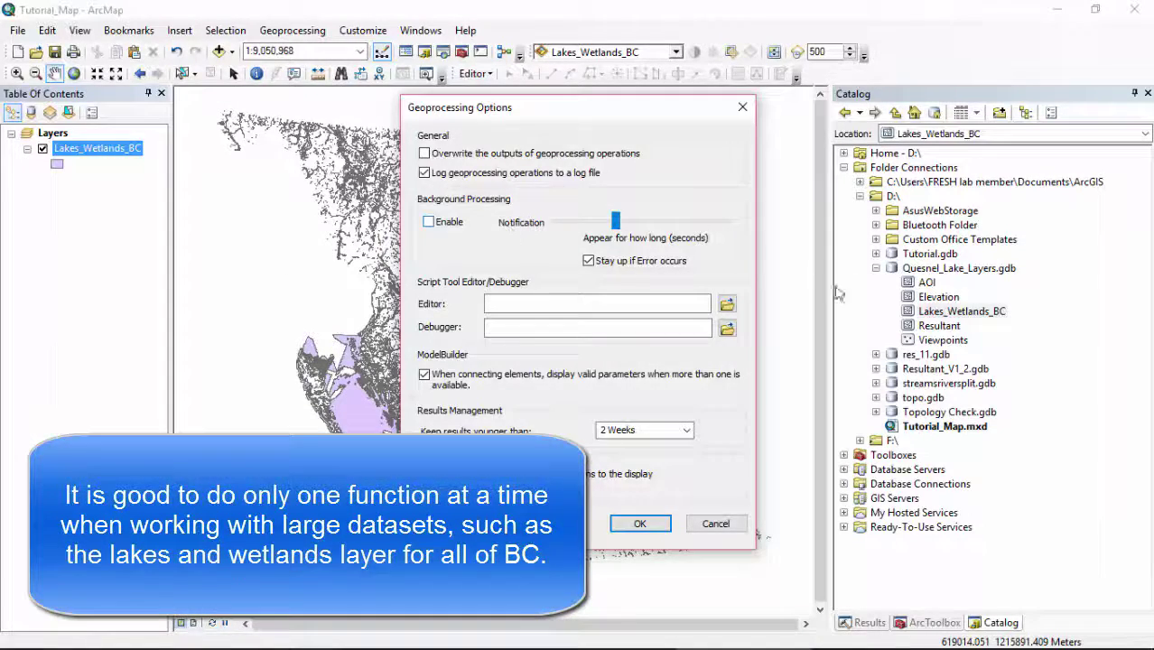
key(Return)
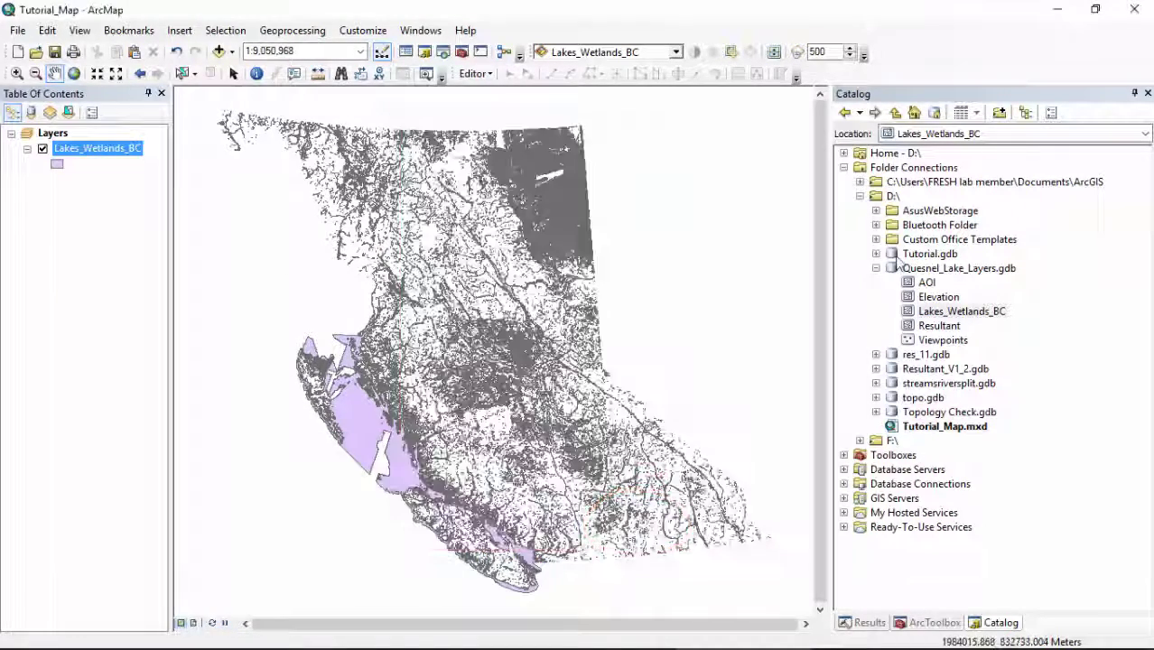
Step: Set up a single feature class import of AOI into Tutorial.gdb with output name AOI
click(912, 254)
right_click(898, 255)
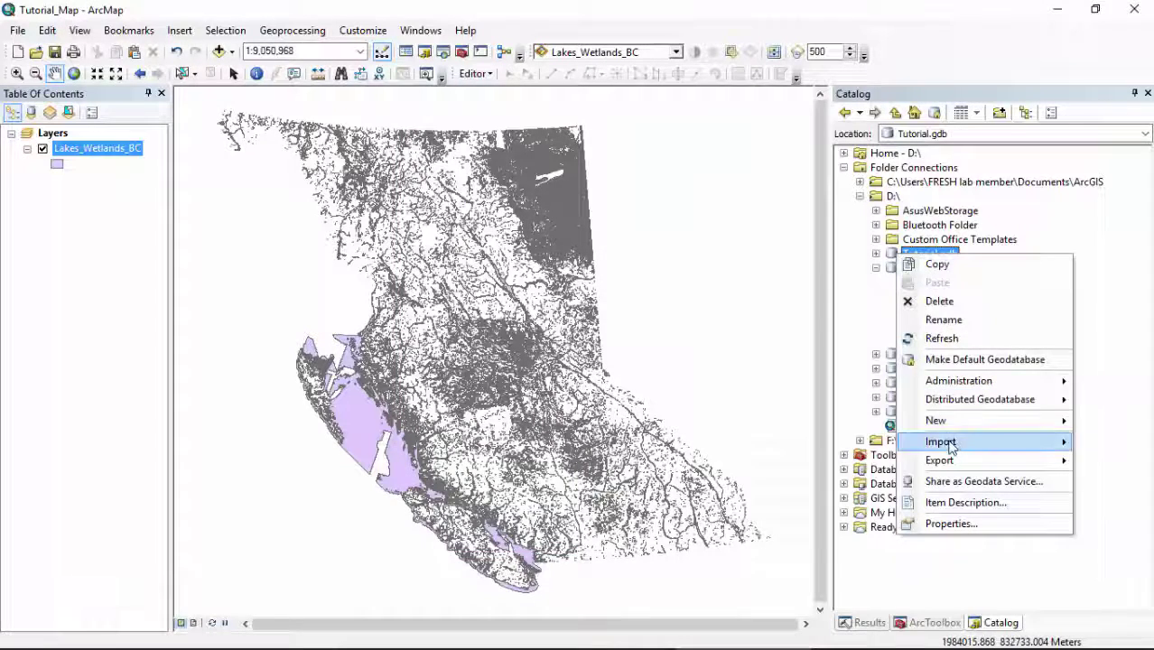
mouse_move(948, 442)
click(759, 441)
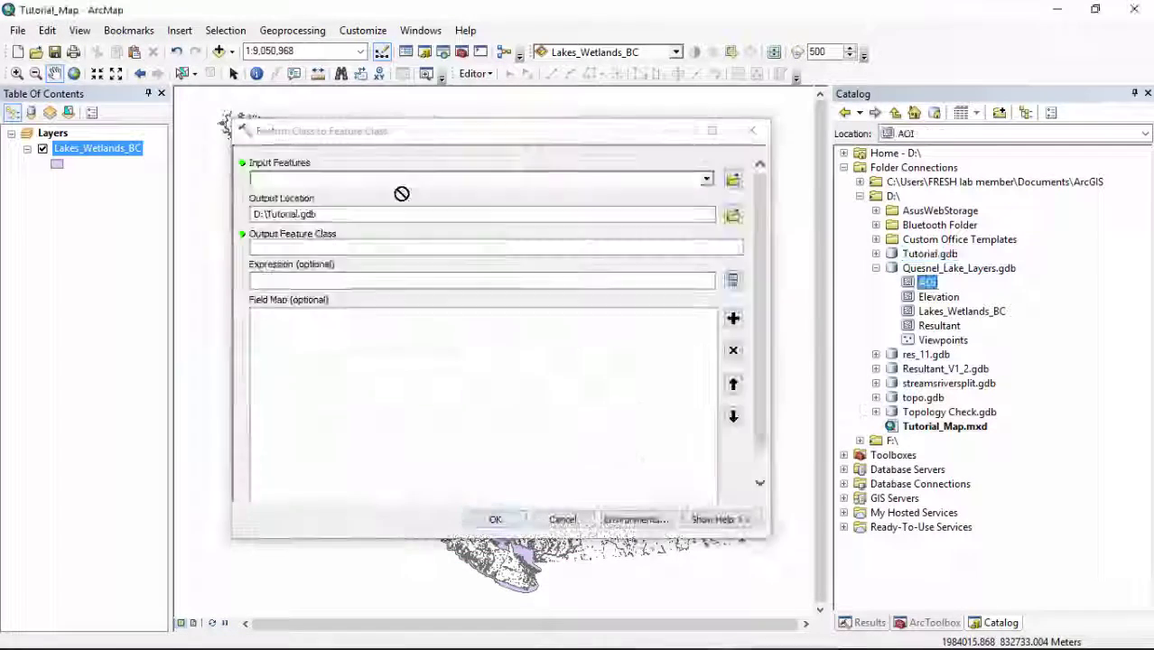
drag(402, 193, 394, 179)
click(385, 247)
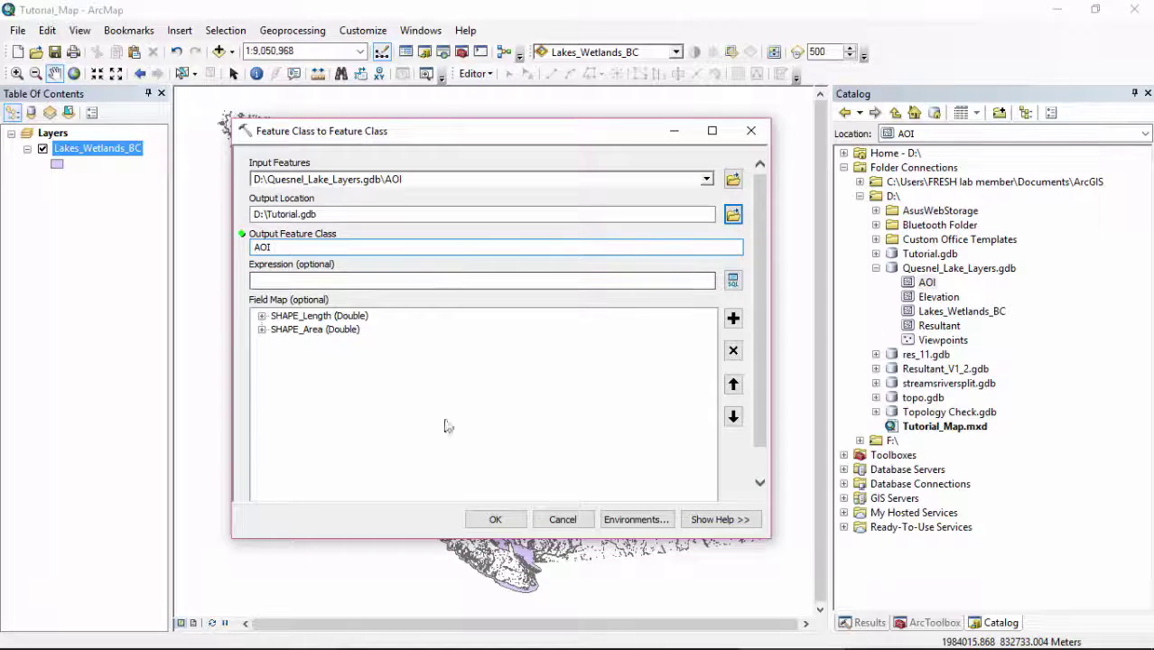
Step: Run the AOI import, close its report, and switch off the Lakes_Wetlands_BC and AOI layers
click(482, 523)
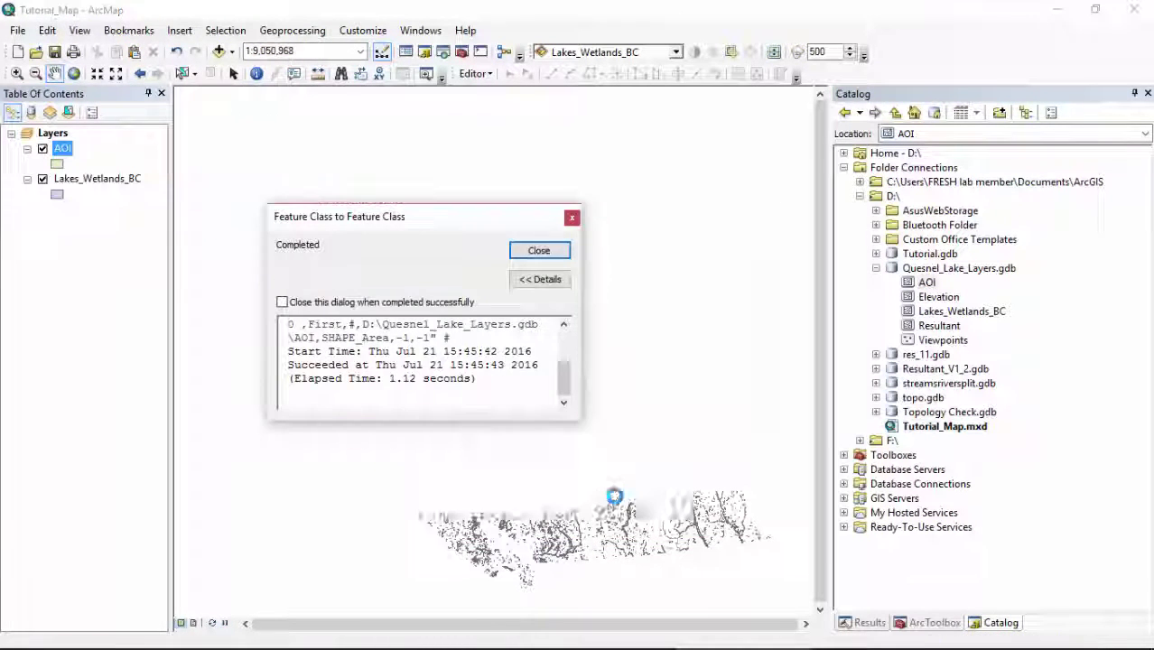
click(552, 256)
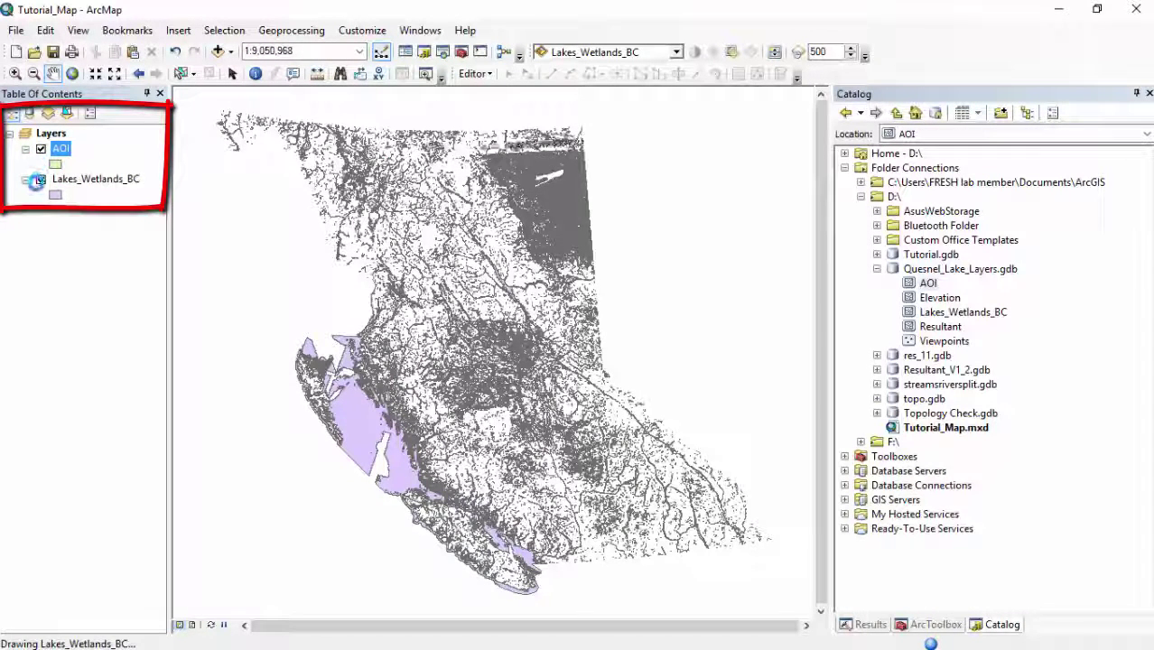
click(41, 179)
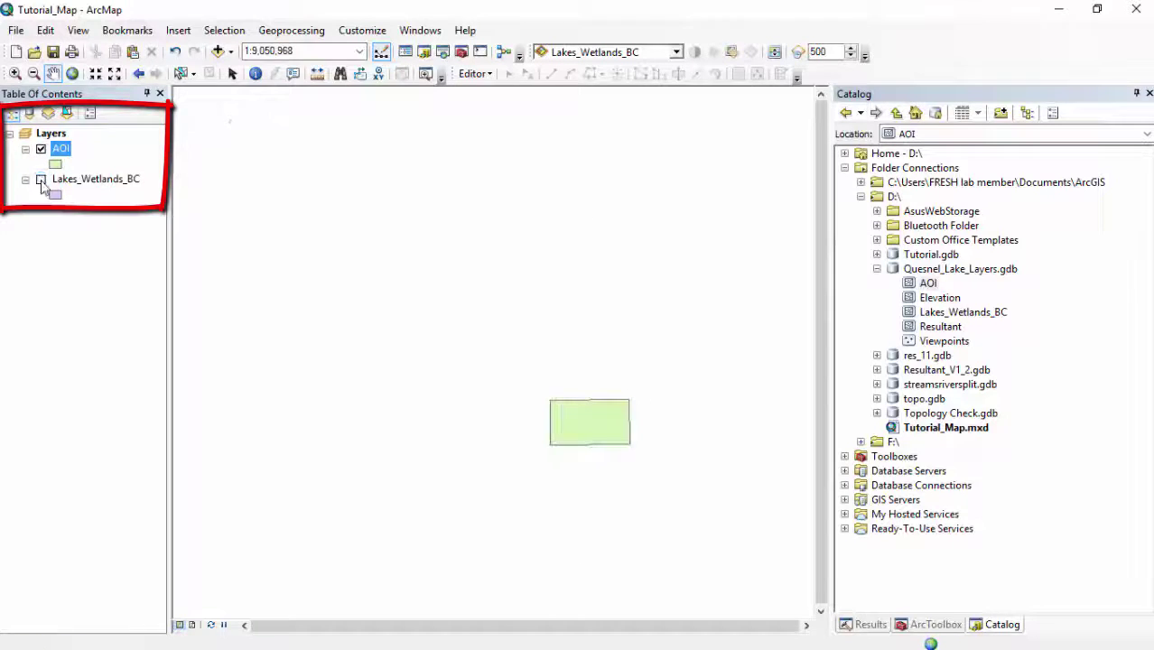
click(41, 149)
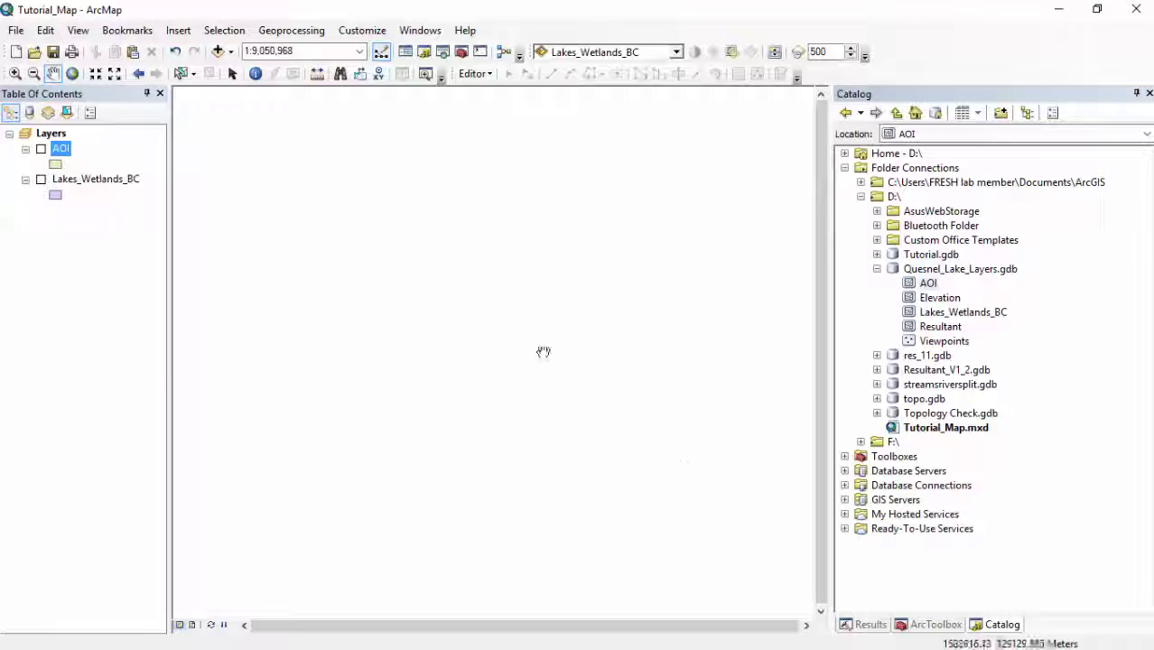
Step: Import Viewpoints into Tutorial.gdb as a single feature class
right_click(914, 256)
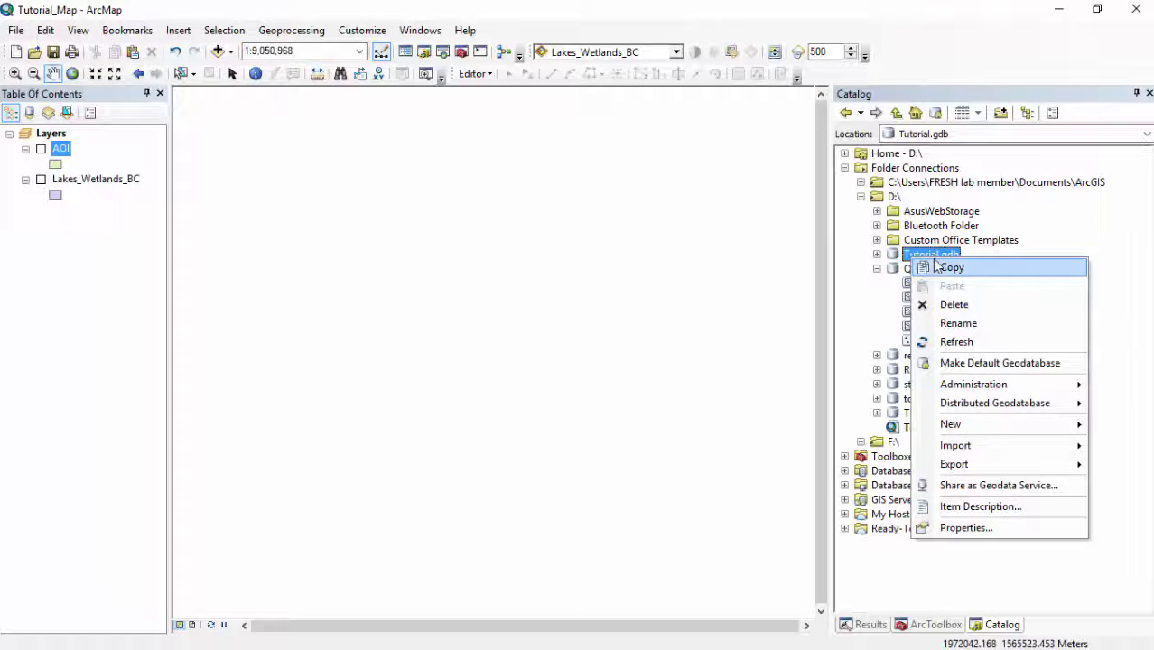
mouse_move(941, 449)
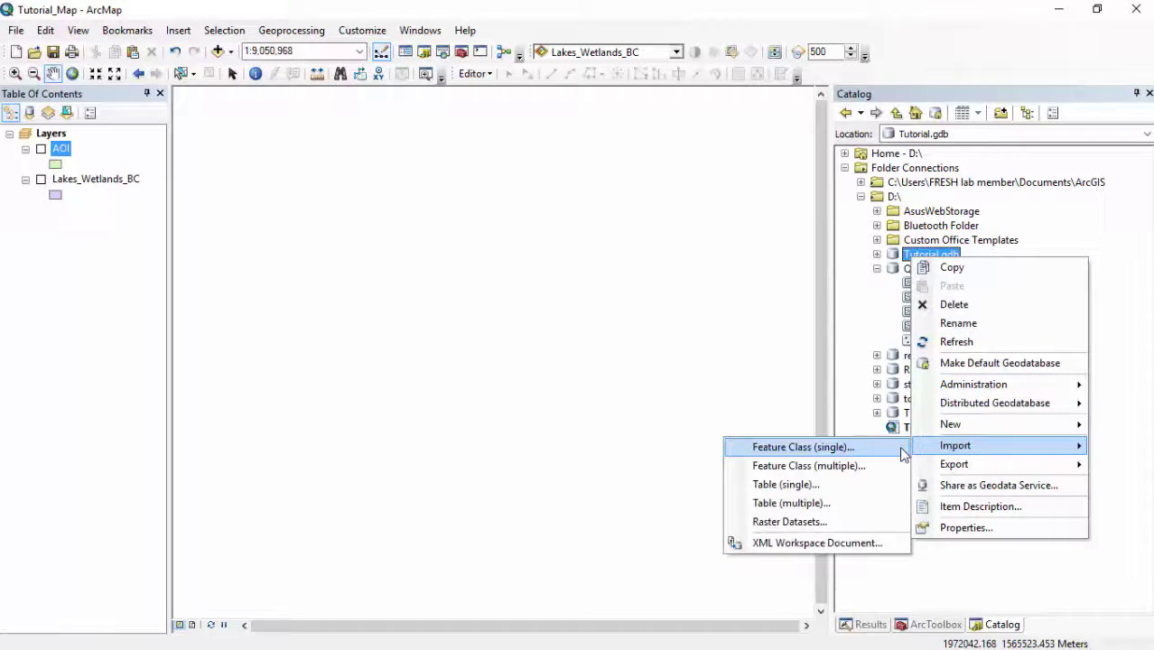
click(896, 447)
drag(944, 341, 515, 185)
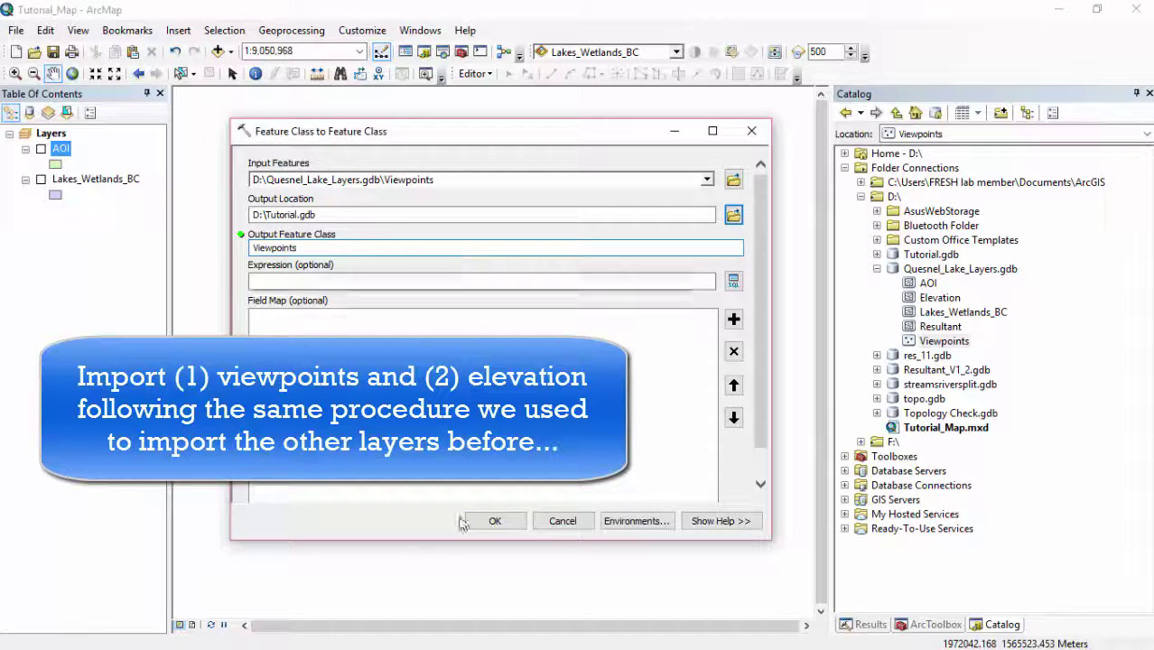
click(495, 521)
click(541, 251)
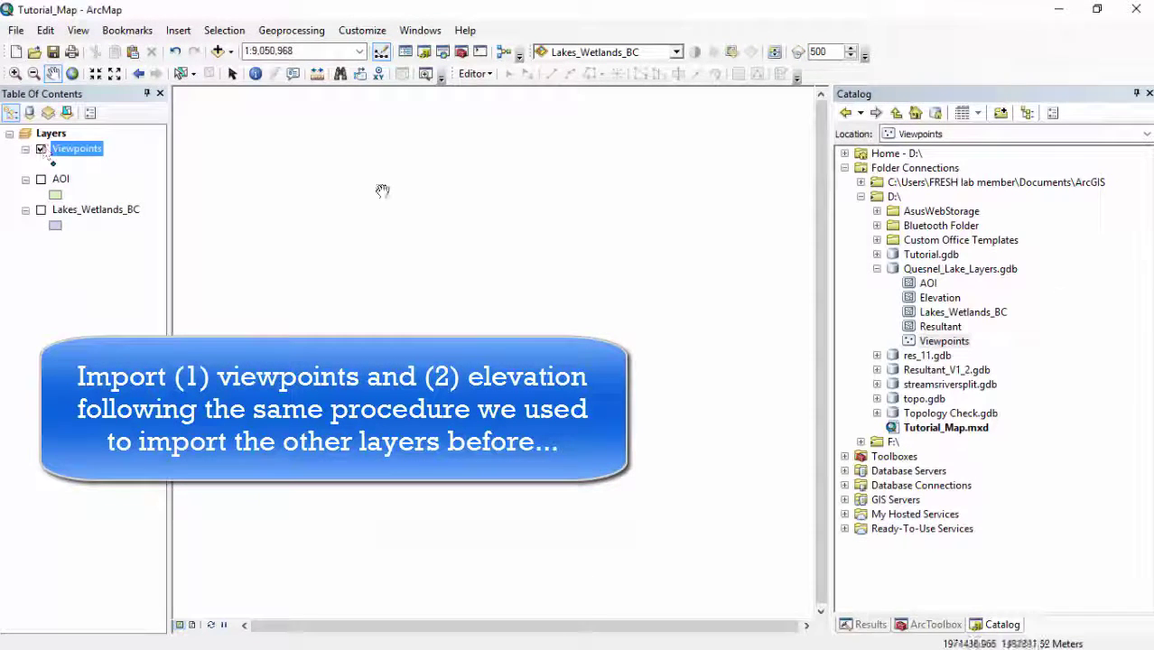
Step: Set up the Elevation import into Tutorial.gdb with output feature class named Elevation
right_click(931, 254)
click(885, 444)
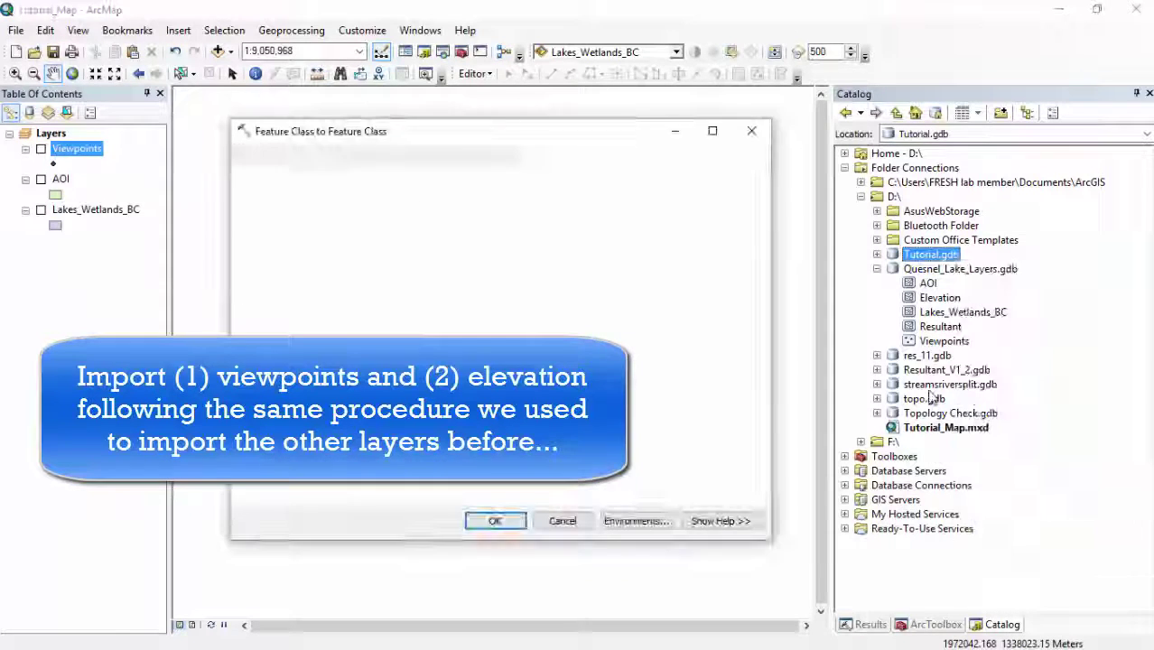
drag(934, 298, 488, 184)
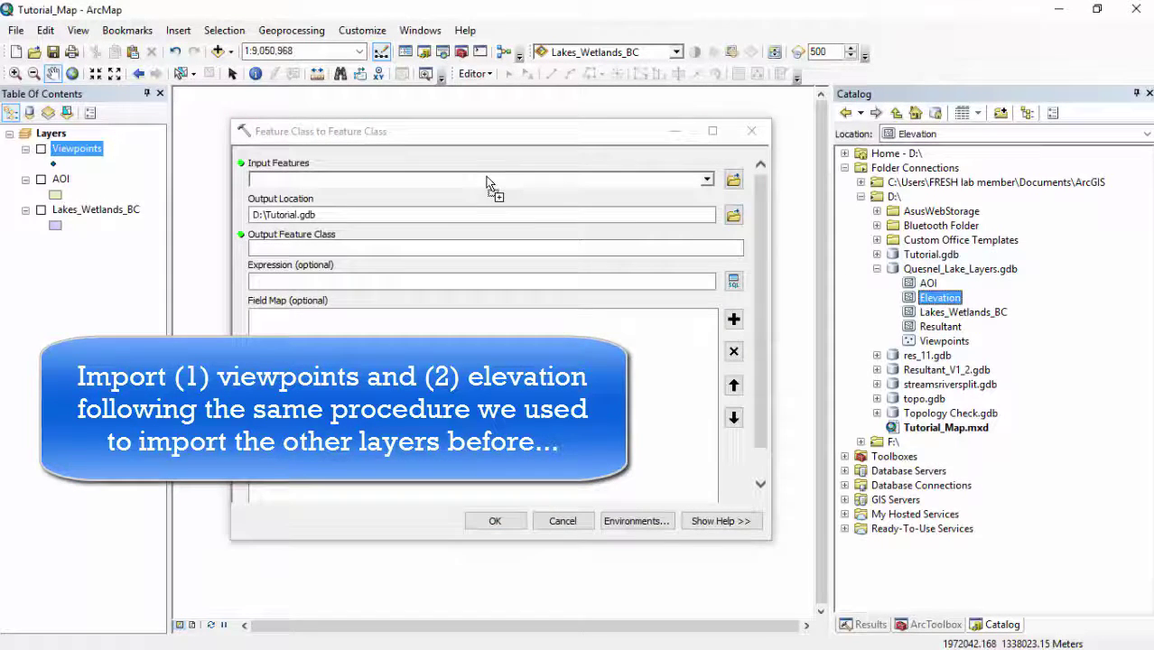
click(424, 254)
text(Elevation)
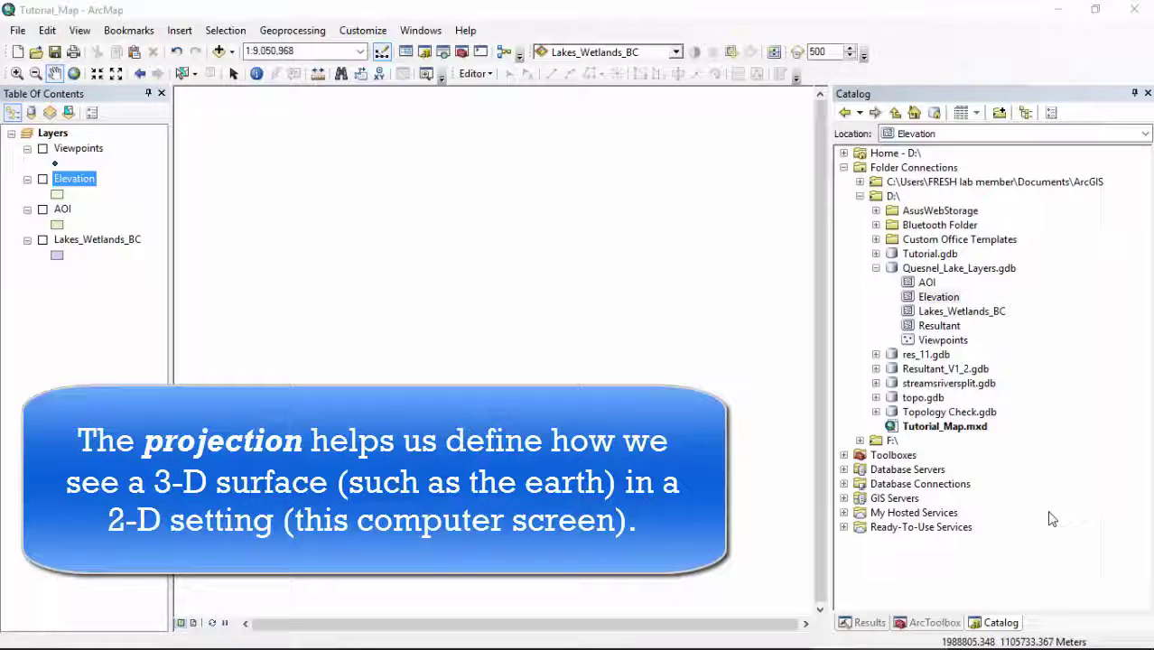
Step: Expand Tutorial.gdb and verify AOI's coordinate system is NAD_1983_BC_Environment_Albers in its Properties
click(875, 269)
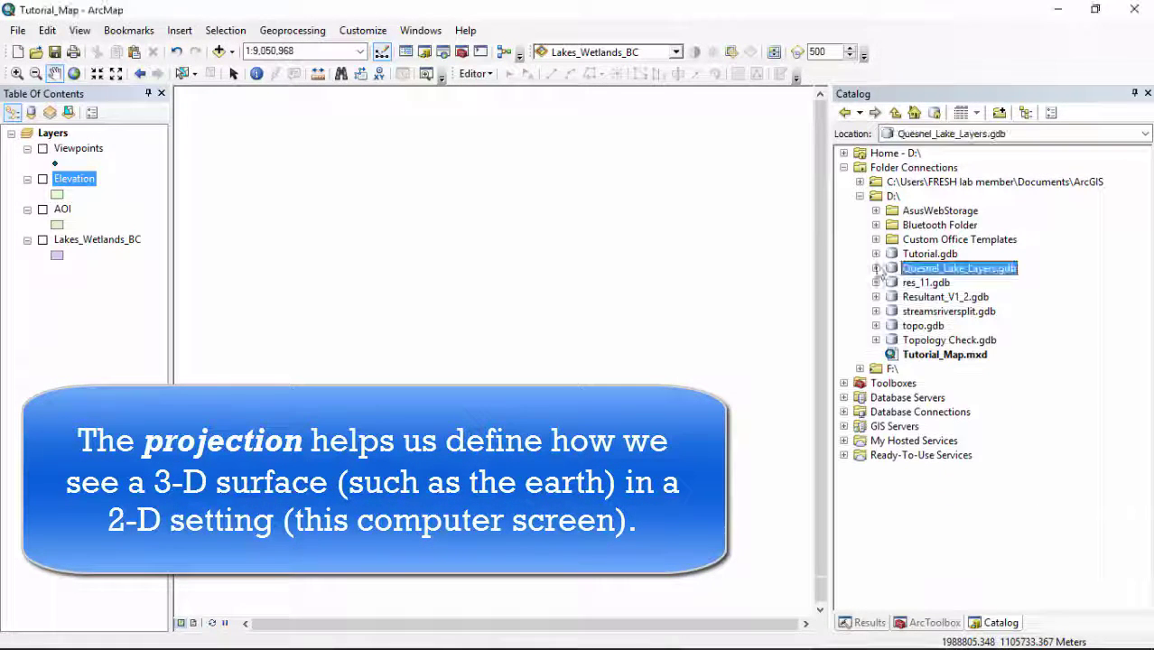
click(874, 254)
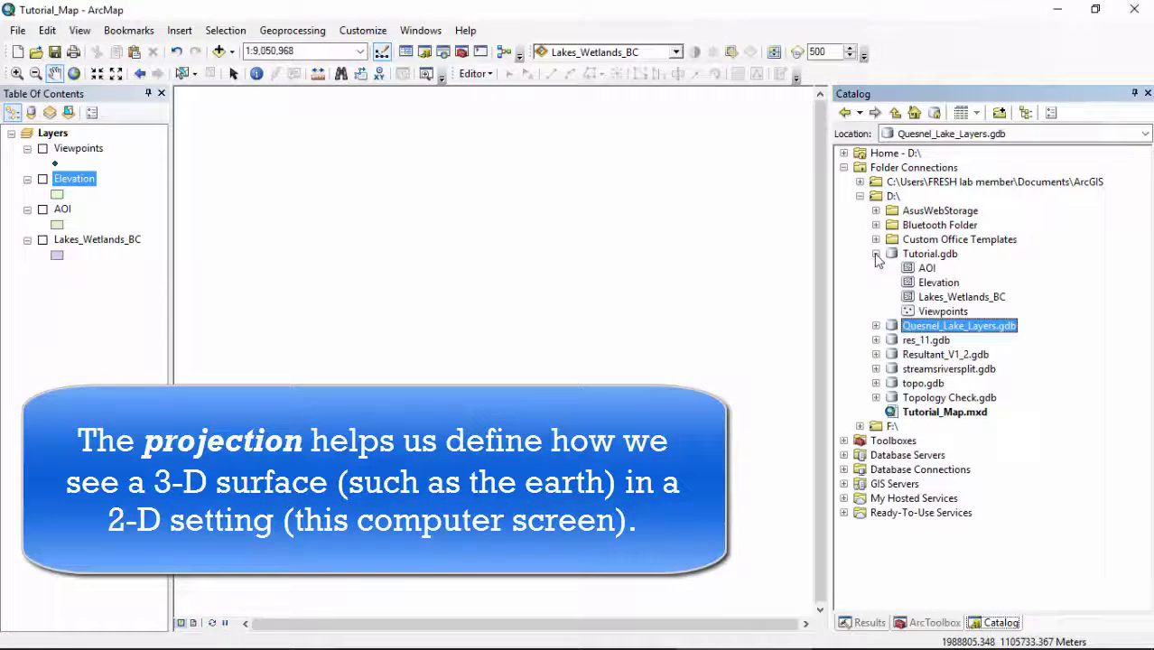
right_click(921, 268)
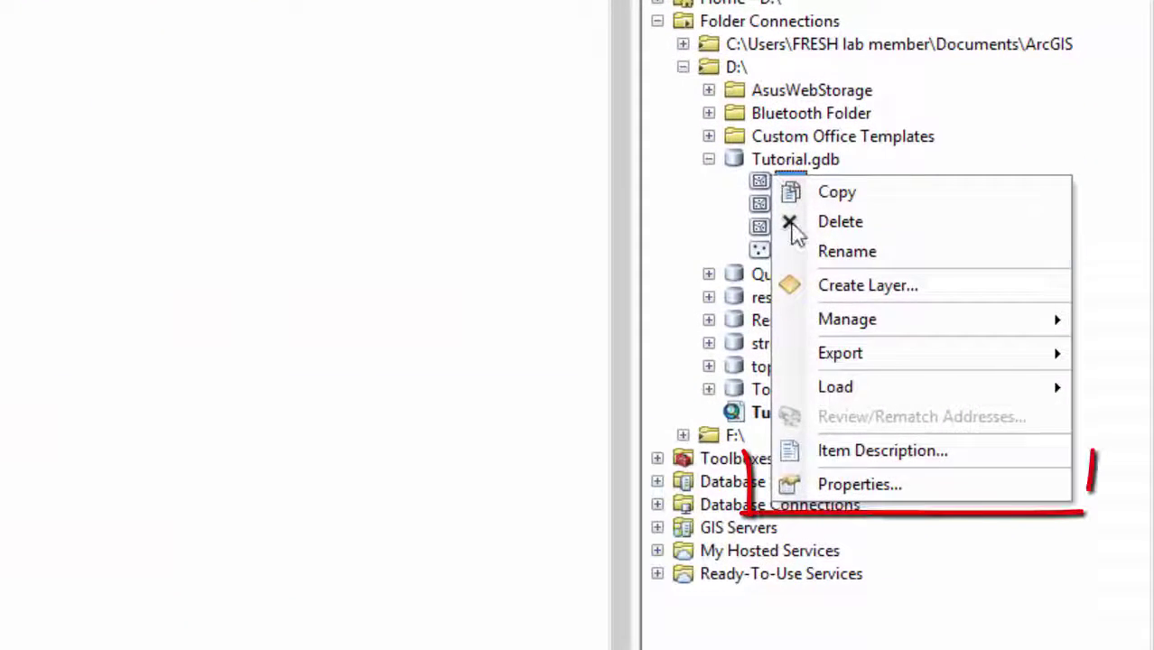
click(888, 488)
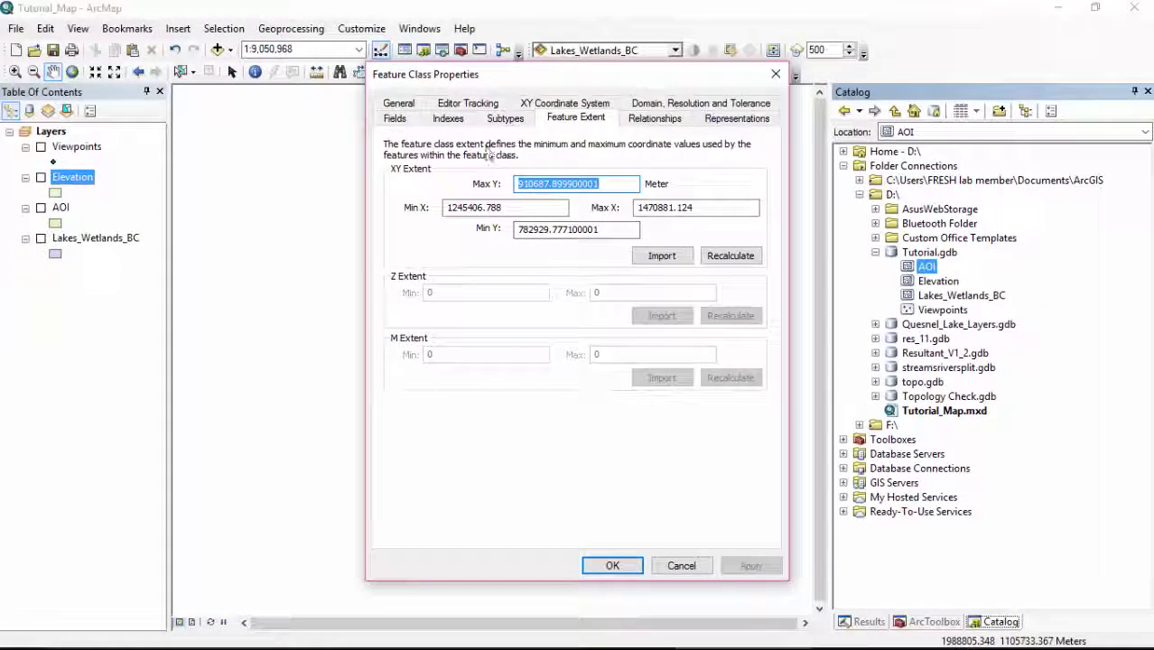
click(417, 104)
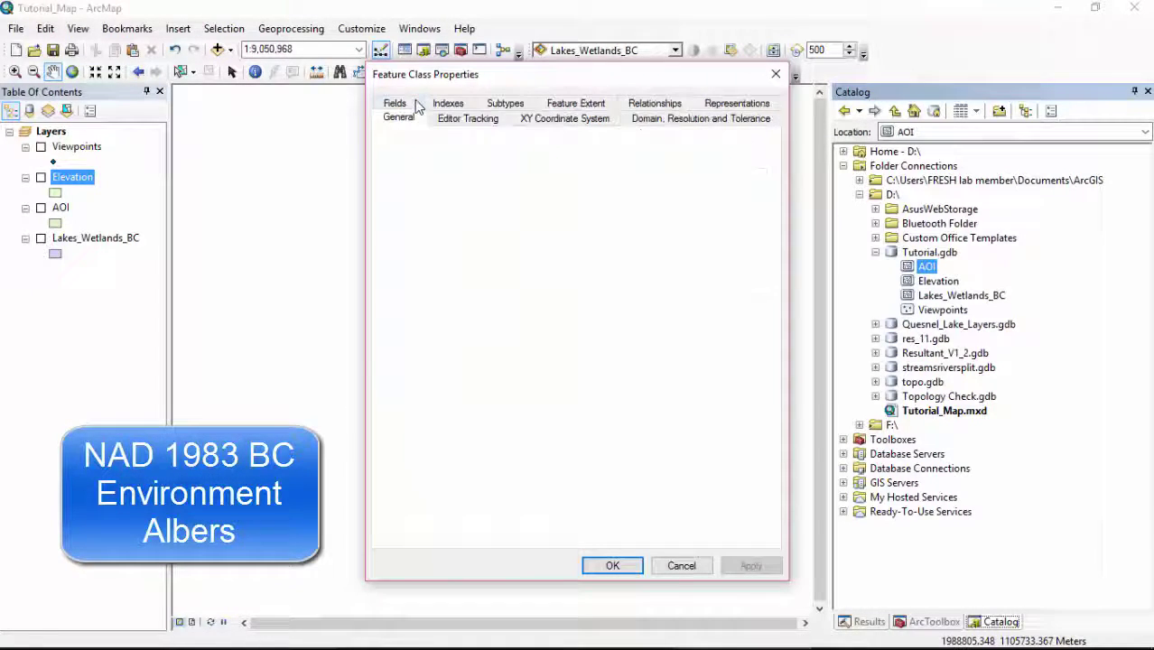
click(564, 118)
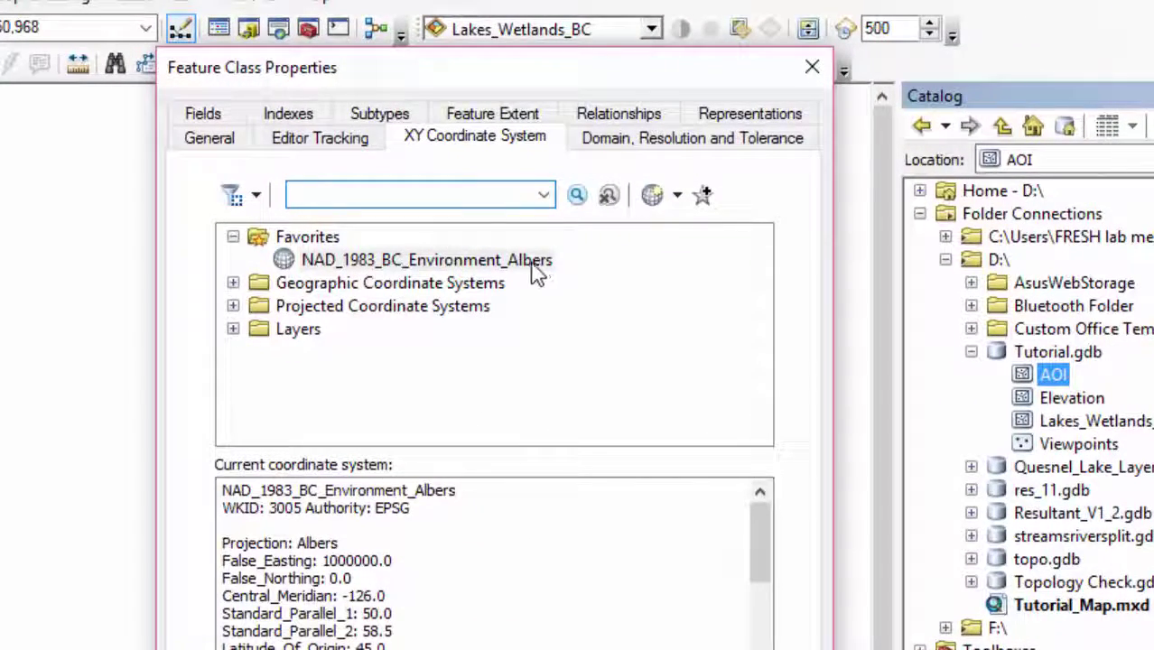
click(524, 265)
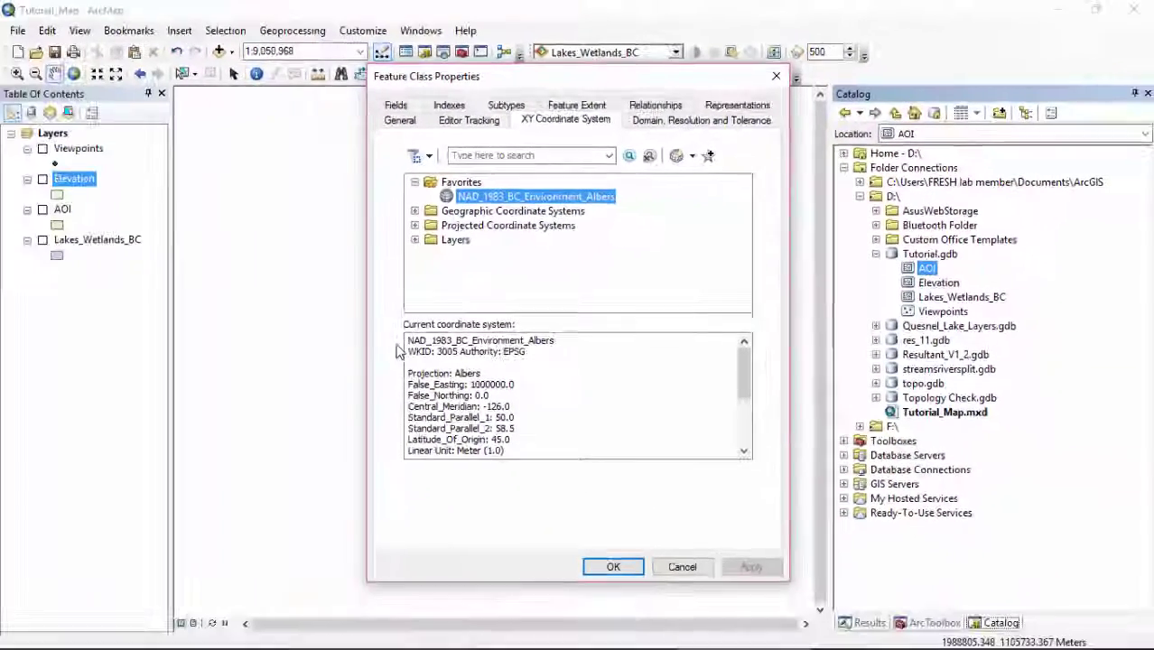
drag(408, 341, 571, 340)
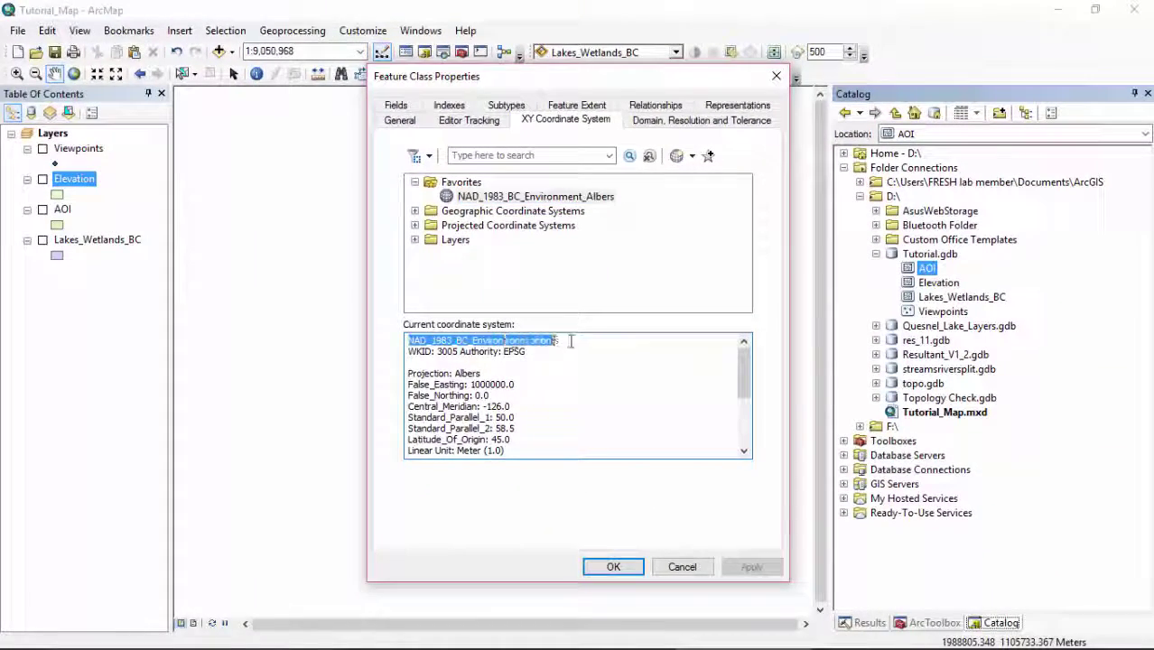
click(613, 566)
right_click(912, 283)
Step: Check the coordinate systems of Elevation, Lakes_Wetlands_BC and Viewpoints in their Properties
click(962, 477)
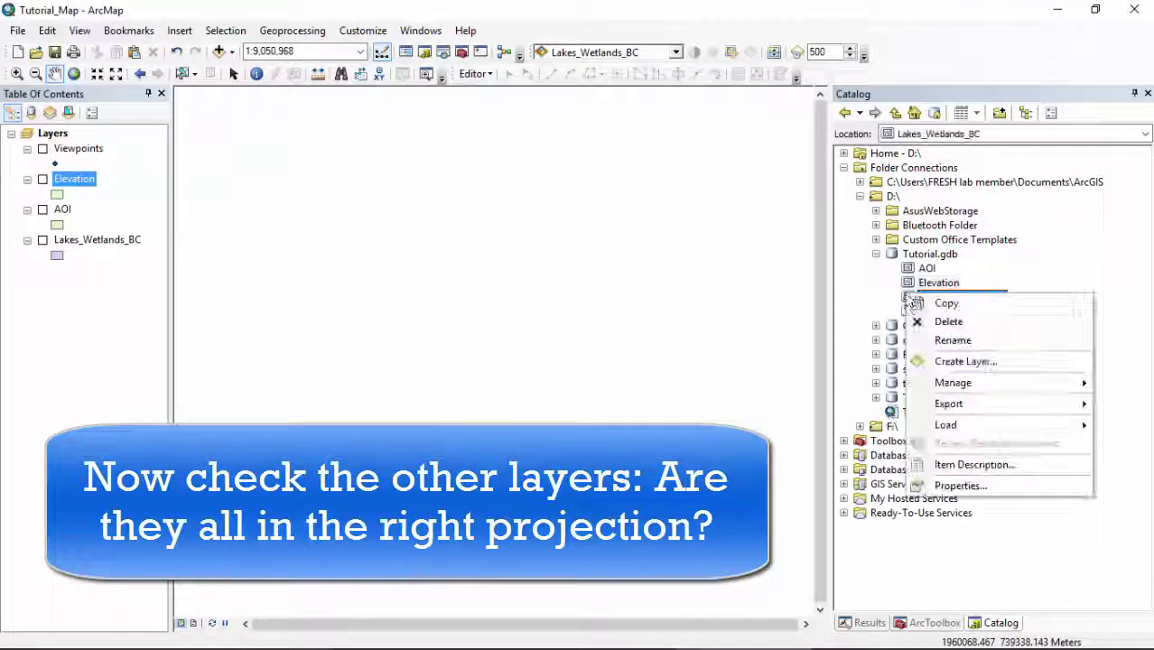
click(962, 484)
click(613, 566)
right_click(912, 312)
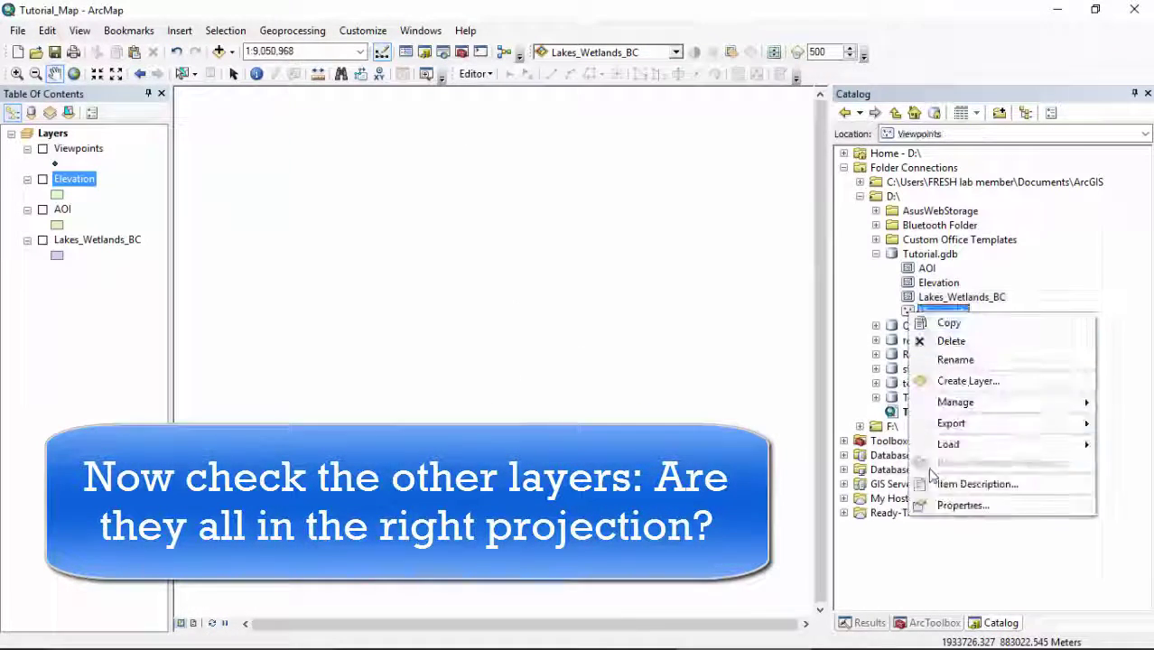
click(962, 503)
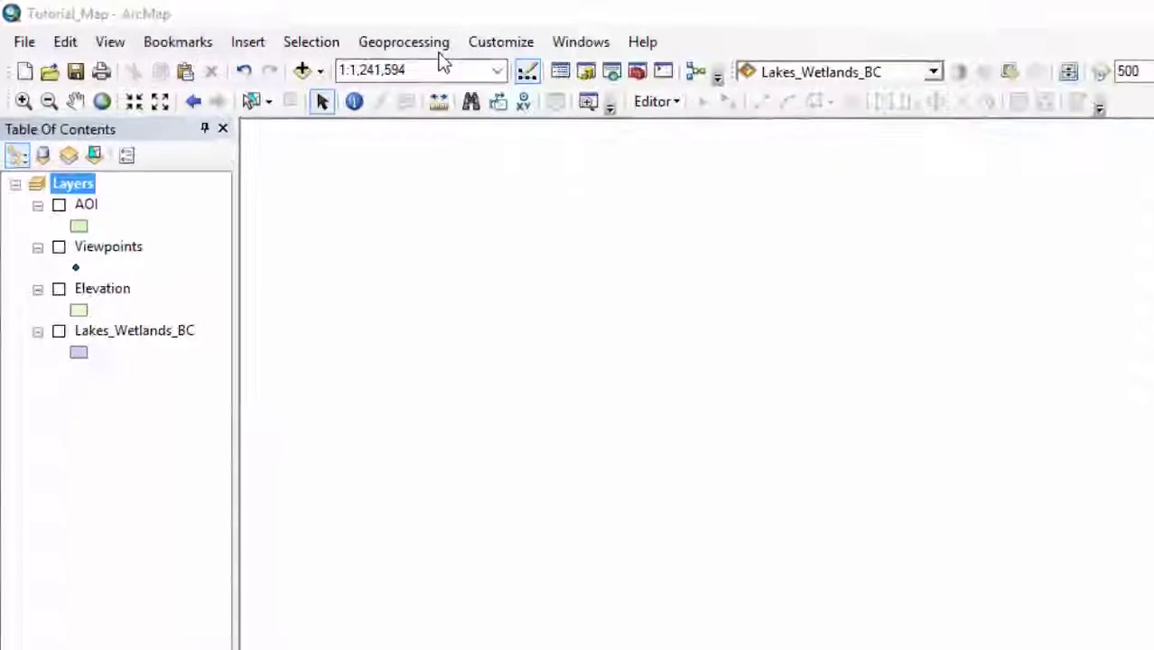
Step: Clip Lakes_Wetlands_BC to the AOI layer, saving the output as Tutorial.gdb\Lakes_Wetlands_Clip
click(314, 34)
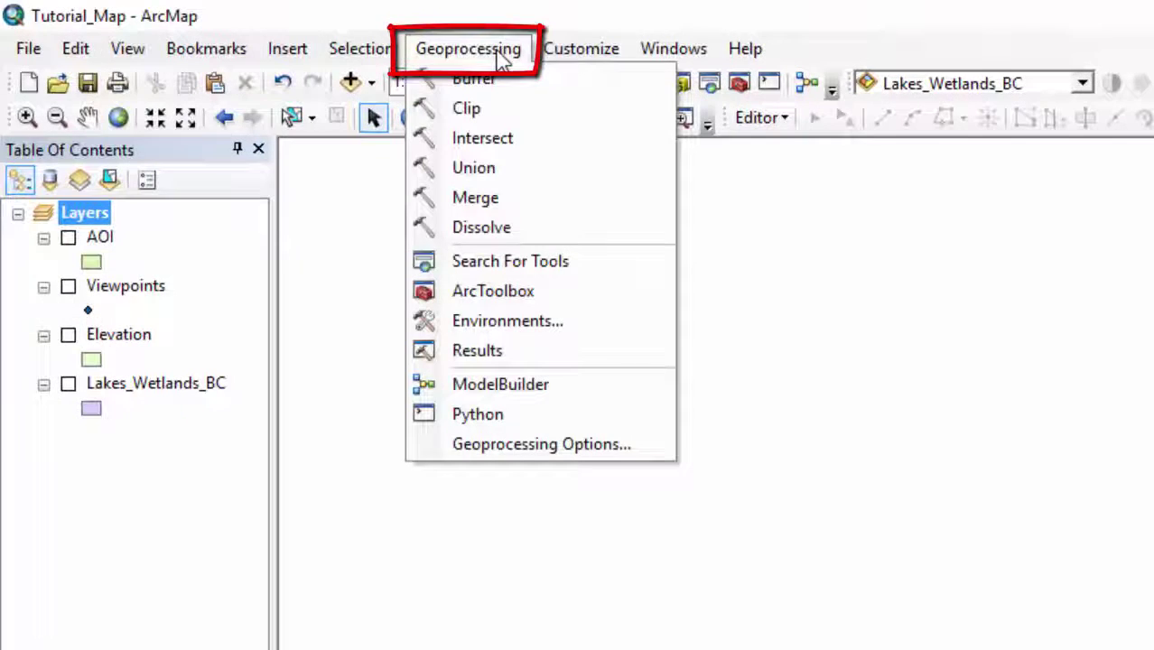
click(497, 115)
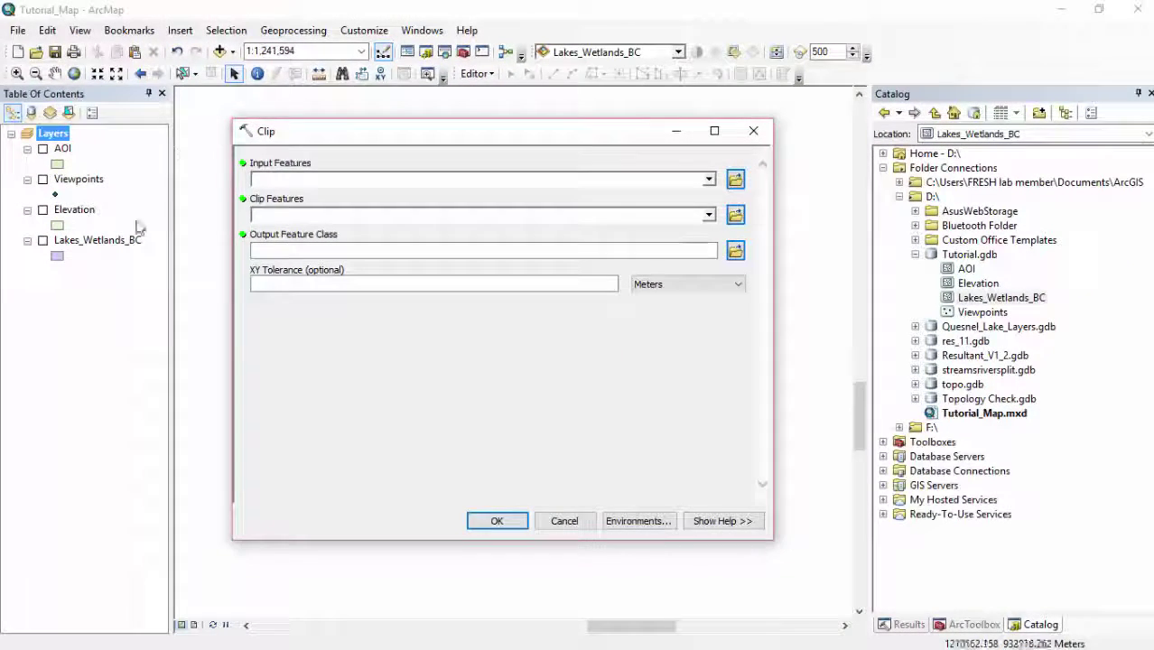
drag(122, 243, 353, 178)
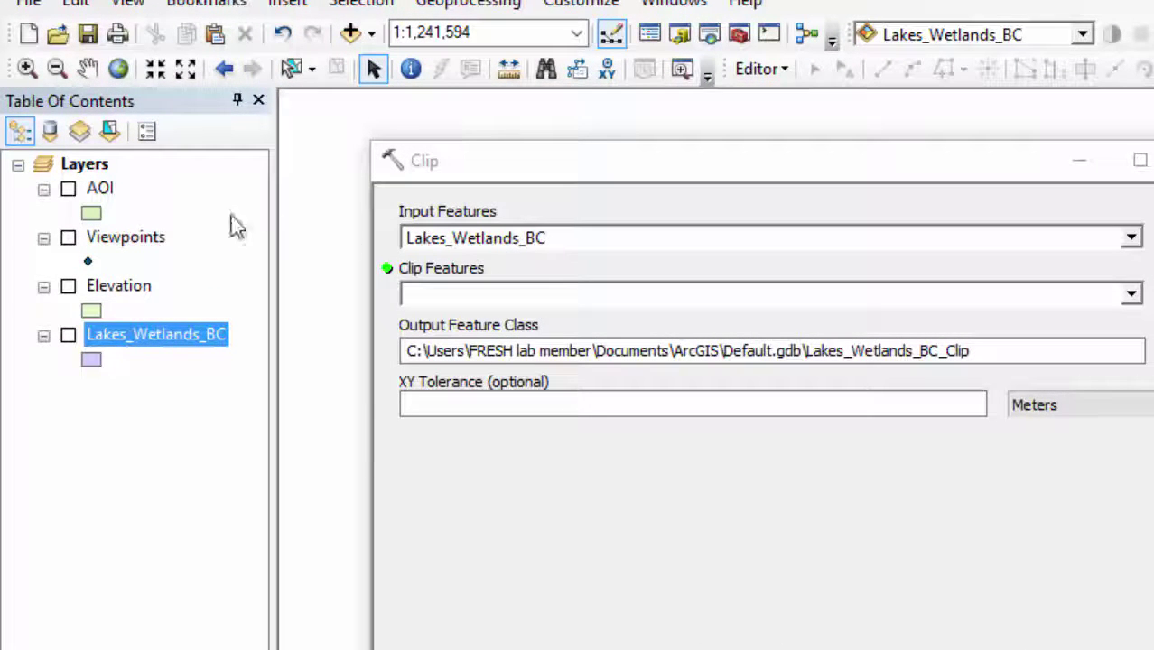
drag(106, 192, 459, 296)
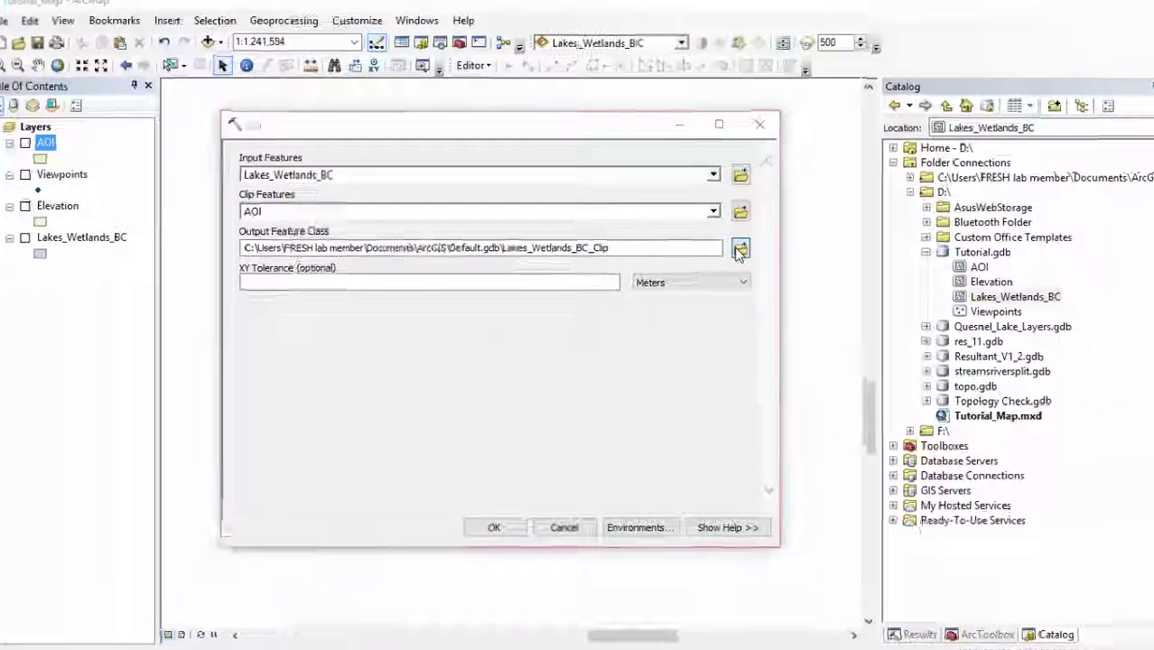
click(837, 274)
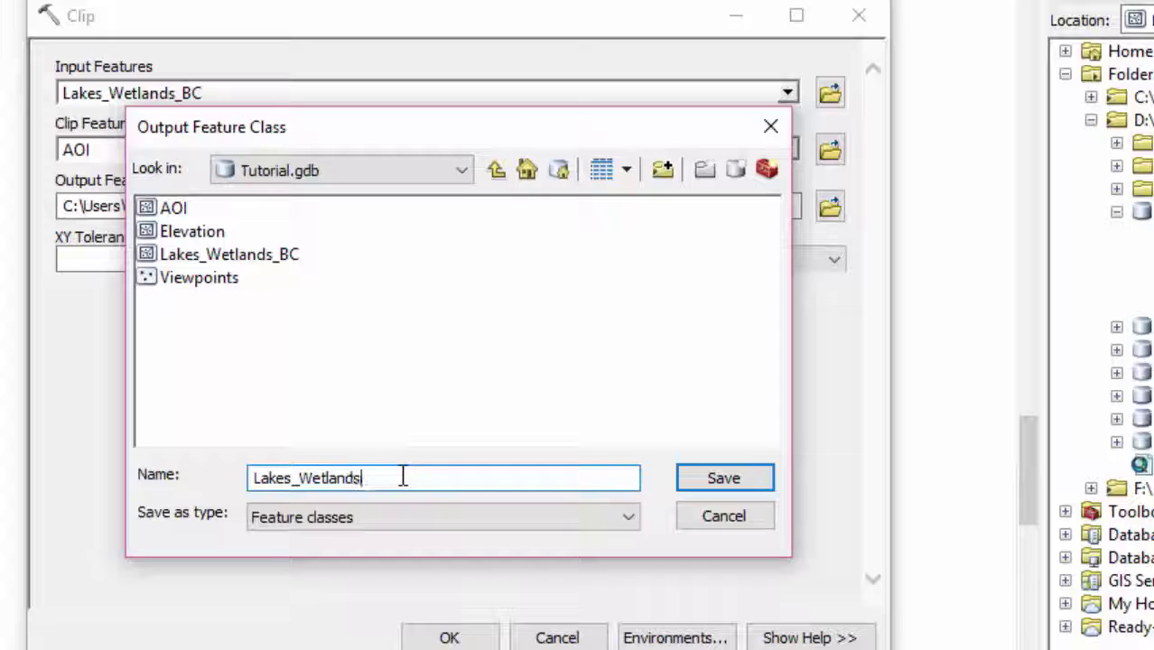
text(Lakes_Wetlands_Clip)
key(Return)
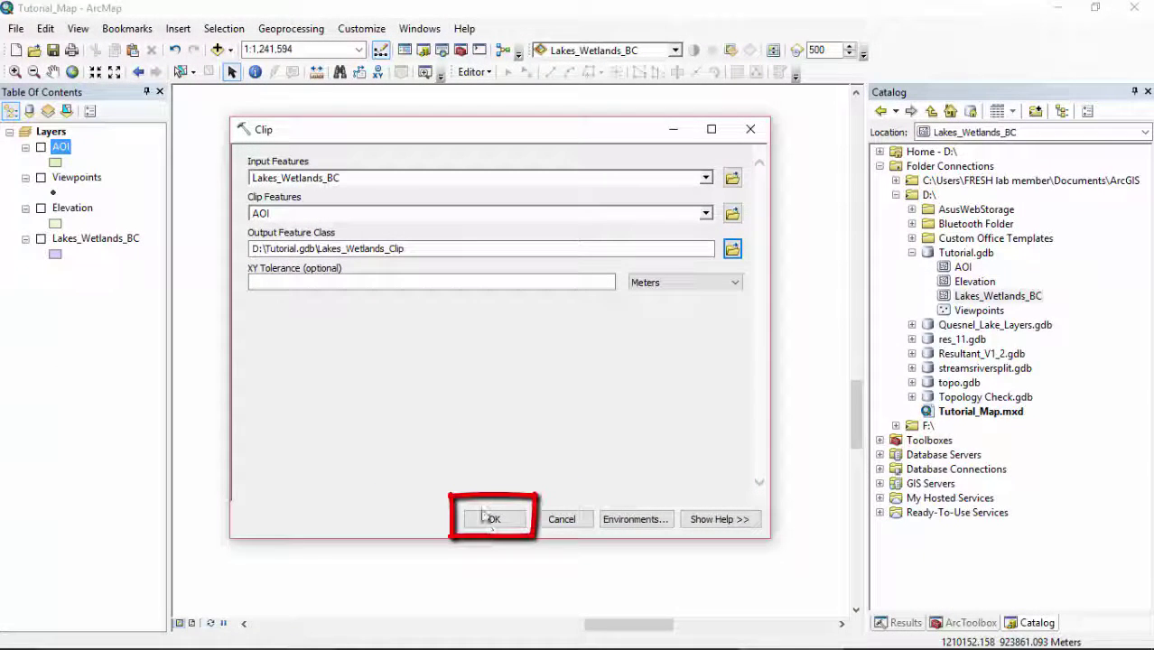
click(492, 520)
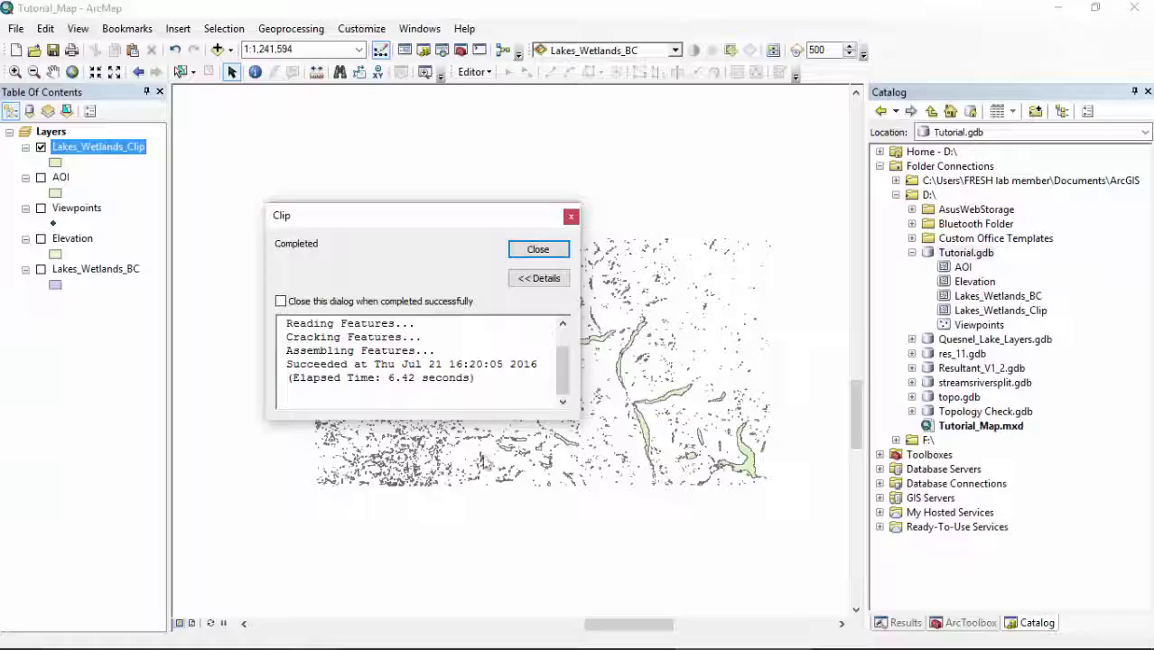
click(526, 254)
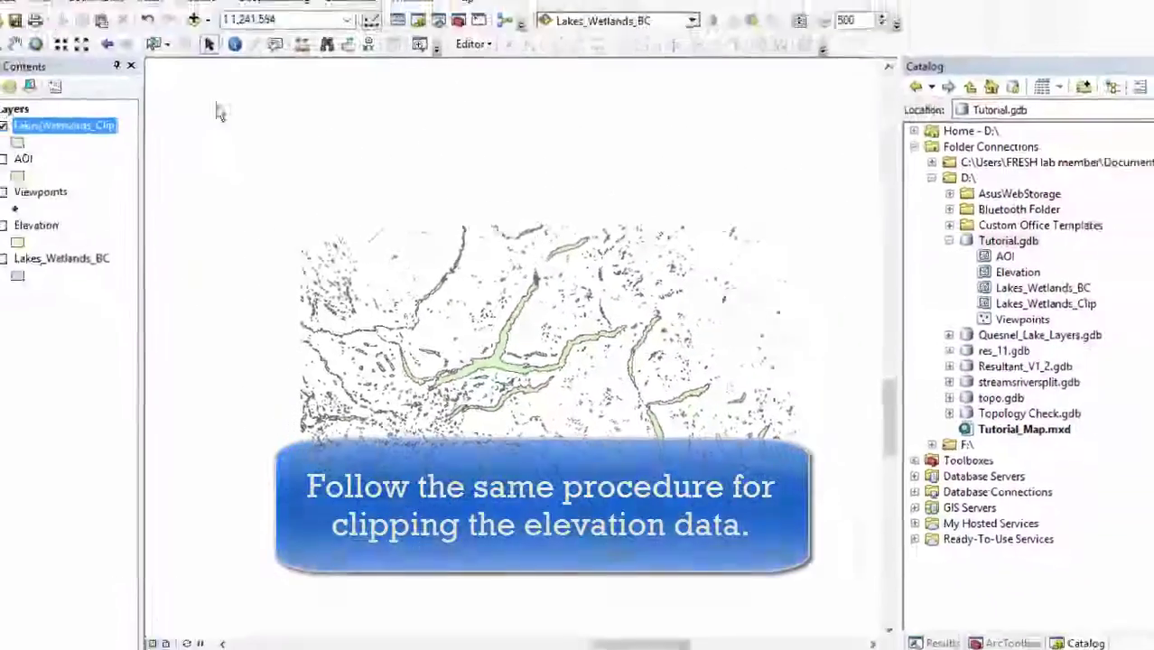
Step: Clip the Elevation layer to AOI, saving the result as Tutorial.gdb\Elevation_Clip
click(303, 35)
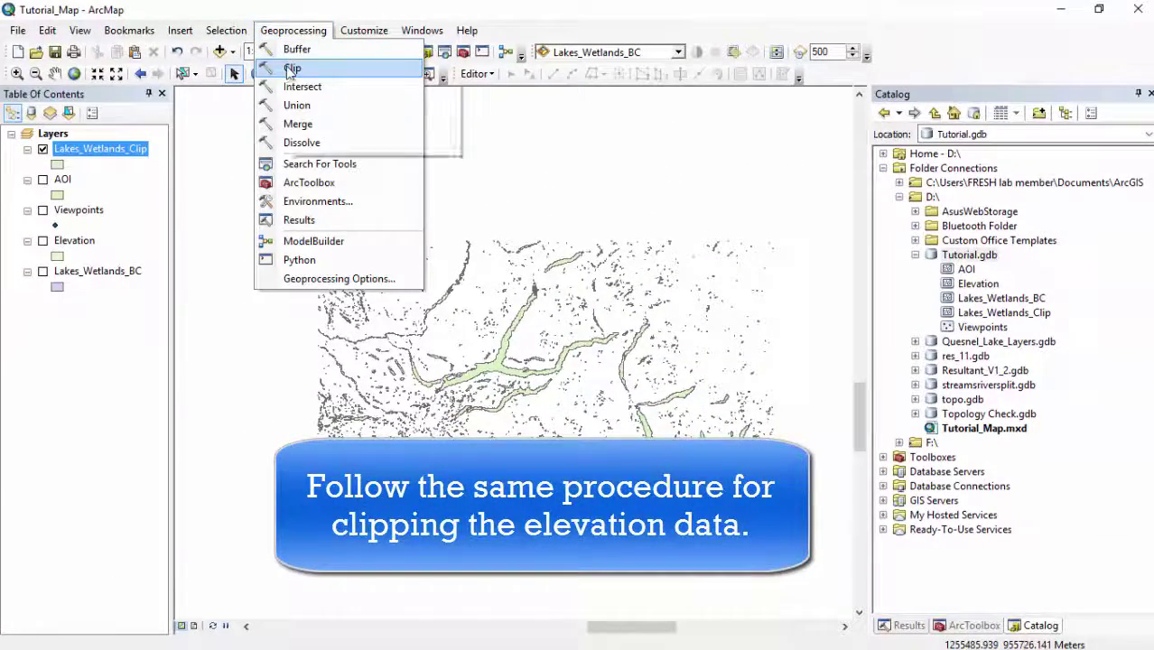
click(291, 69)
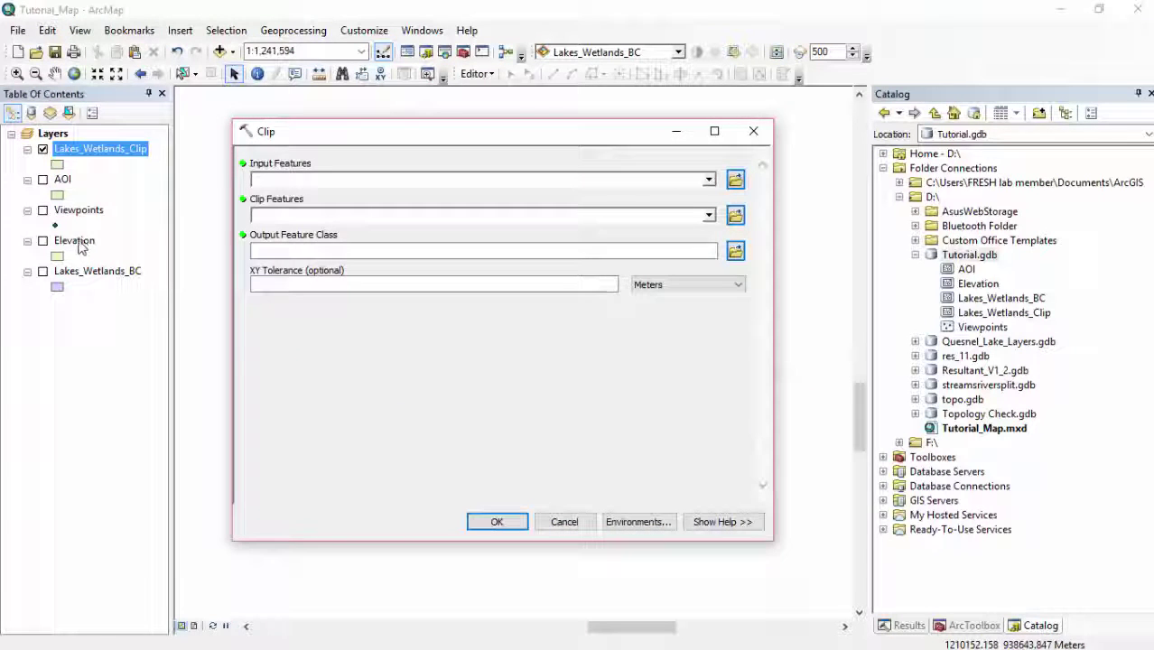
drag(75, 241, 297, 181)
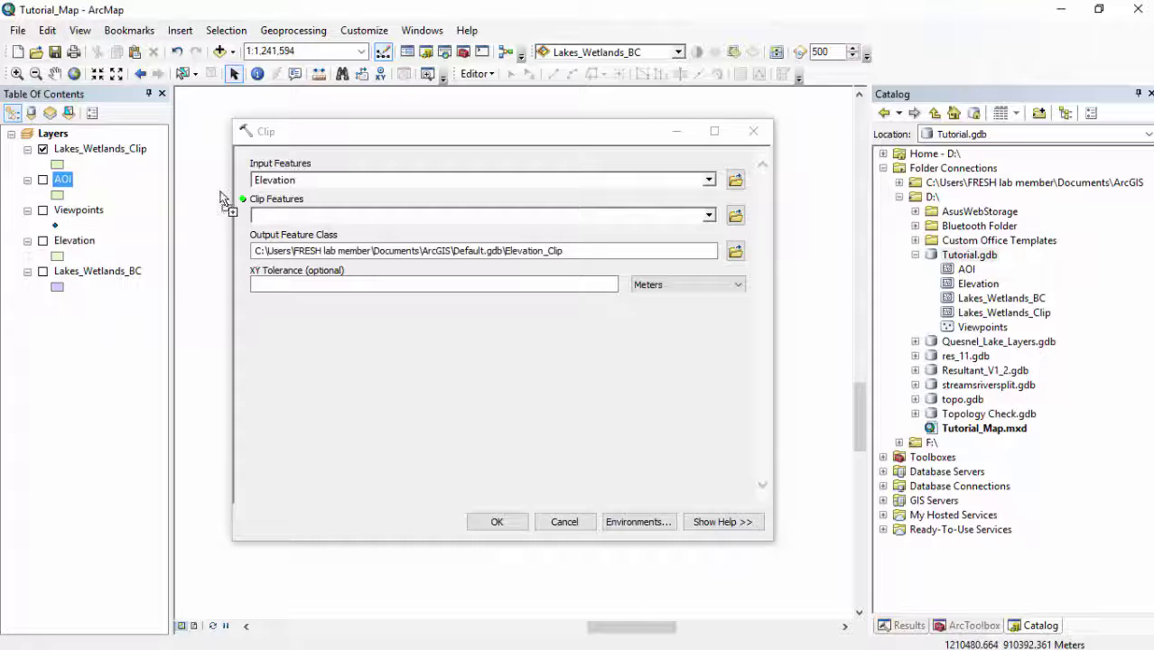
drag(267, 221, 266, 220)
click(735, 251)
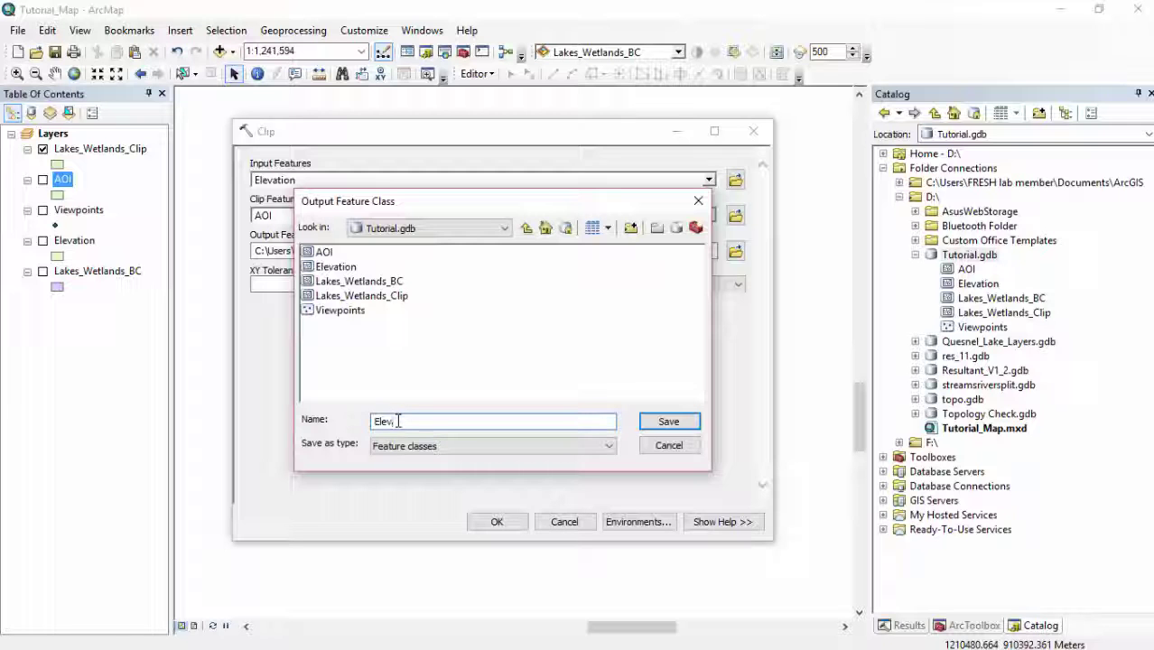
text(Elevation_Clip)
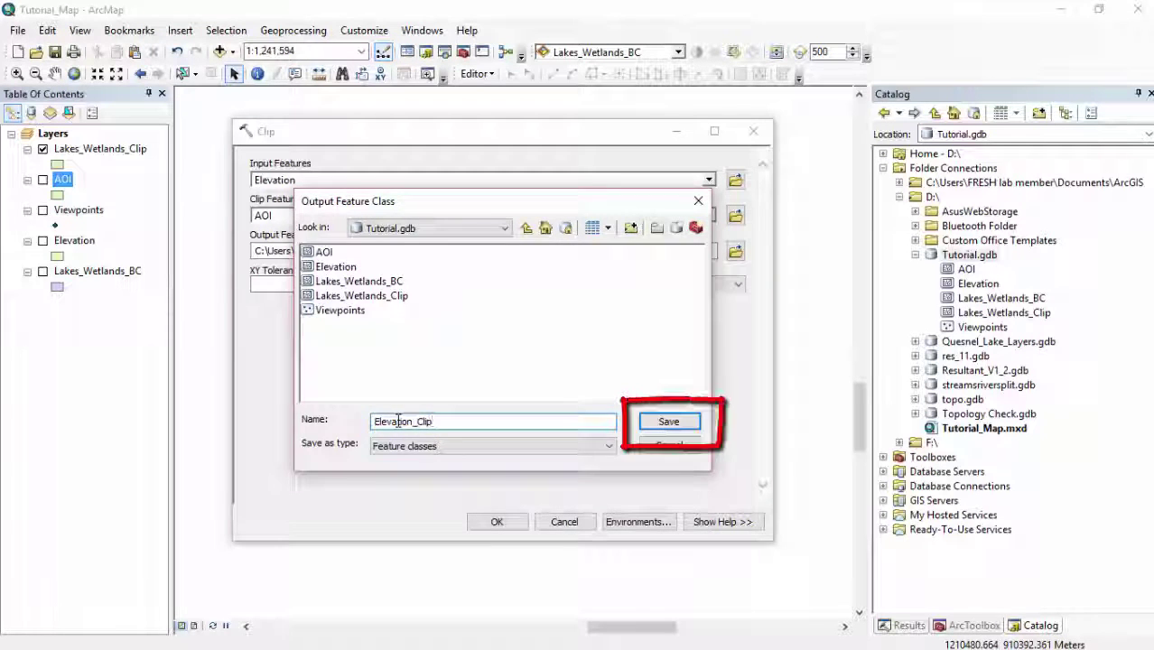
key(Return)
click(509, 522)
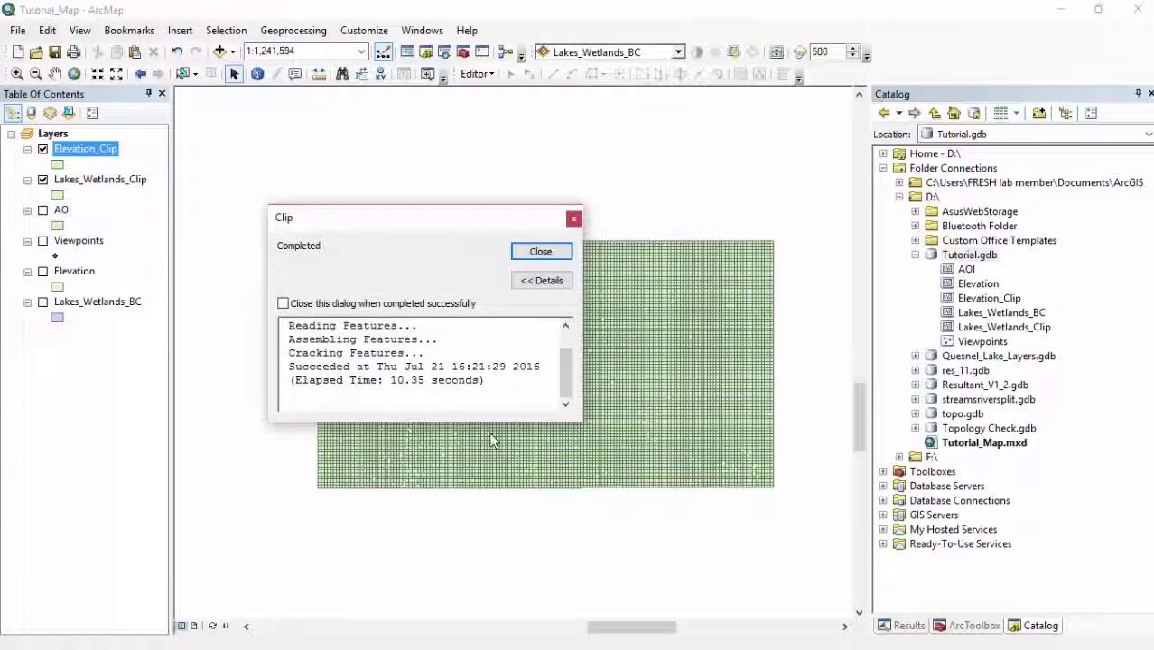
click(522, 255)
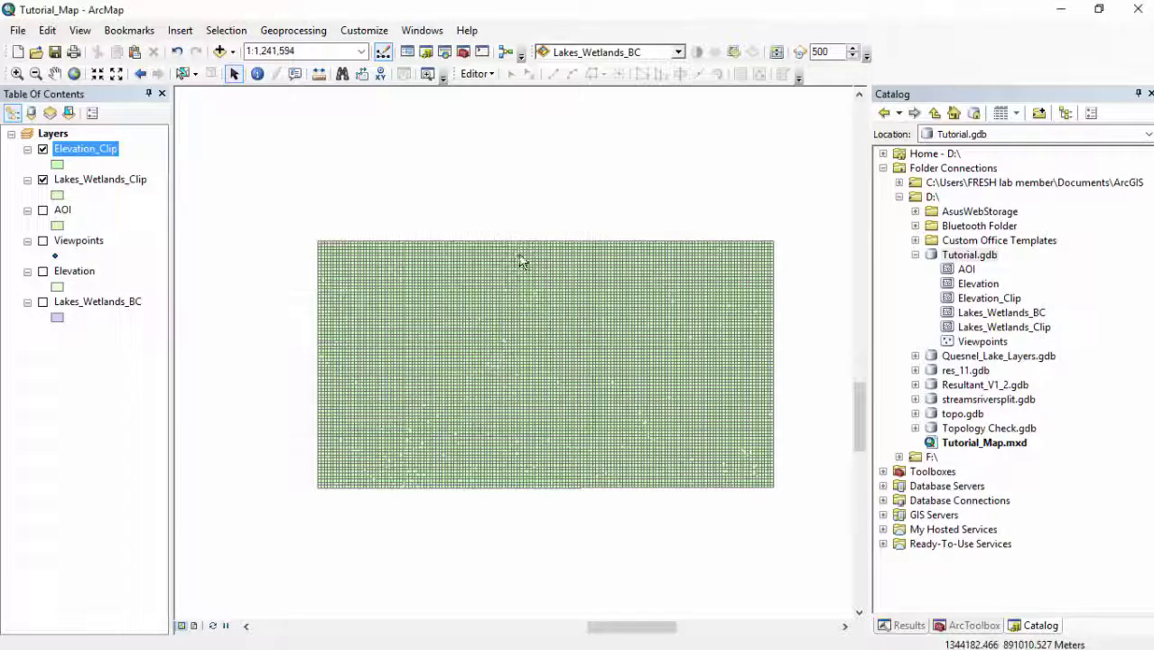
Step: Move the Viewpoints layer above all other layers in the Table of Contents
click(63, 242)
mouse_move(63, 242)
mouse_down()
mouse_move(71, 248)
mouse_move(72, 142)
mouse_up()
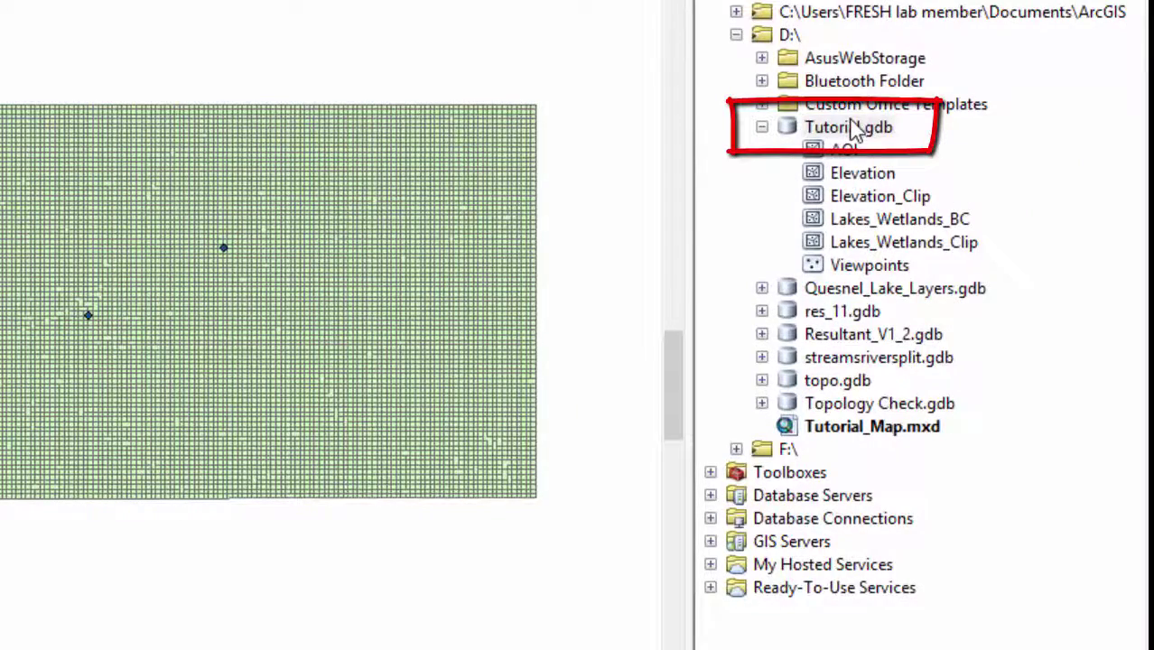
Step: Start a new feature class in the Tutorial.gdb geodatabase from the Catalog
right_click(849, 136)
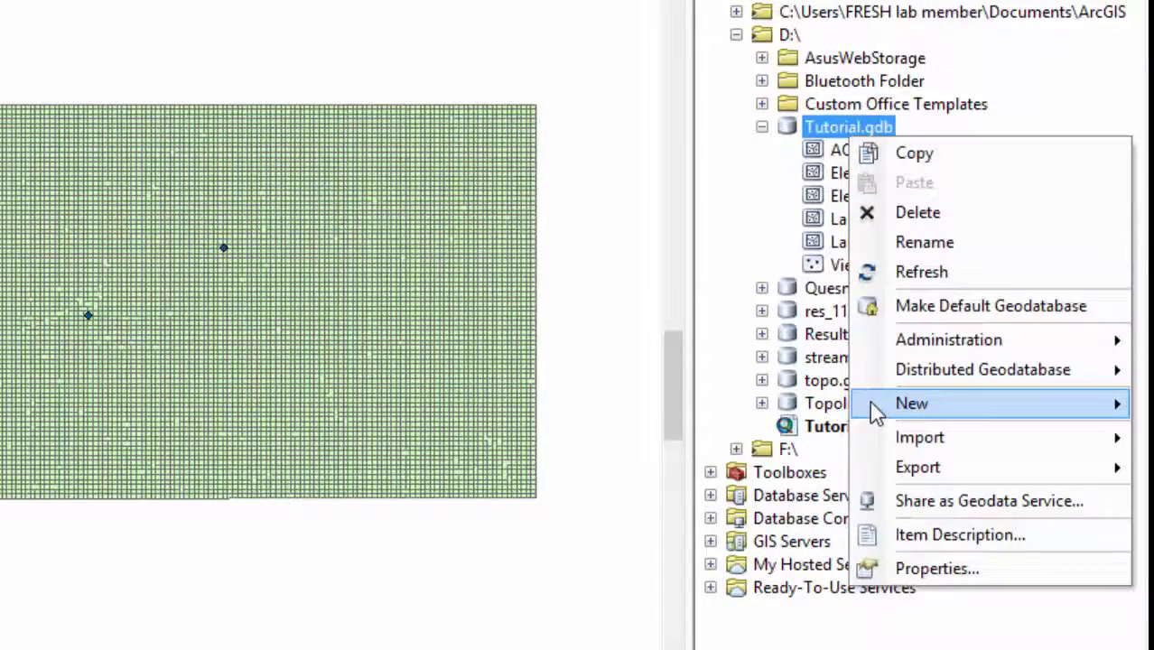
mouse_move(876, 407)
click(742, 445)
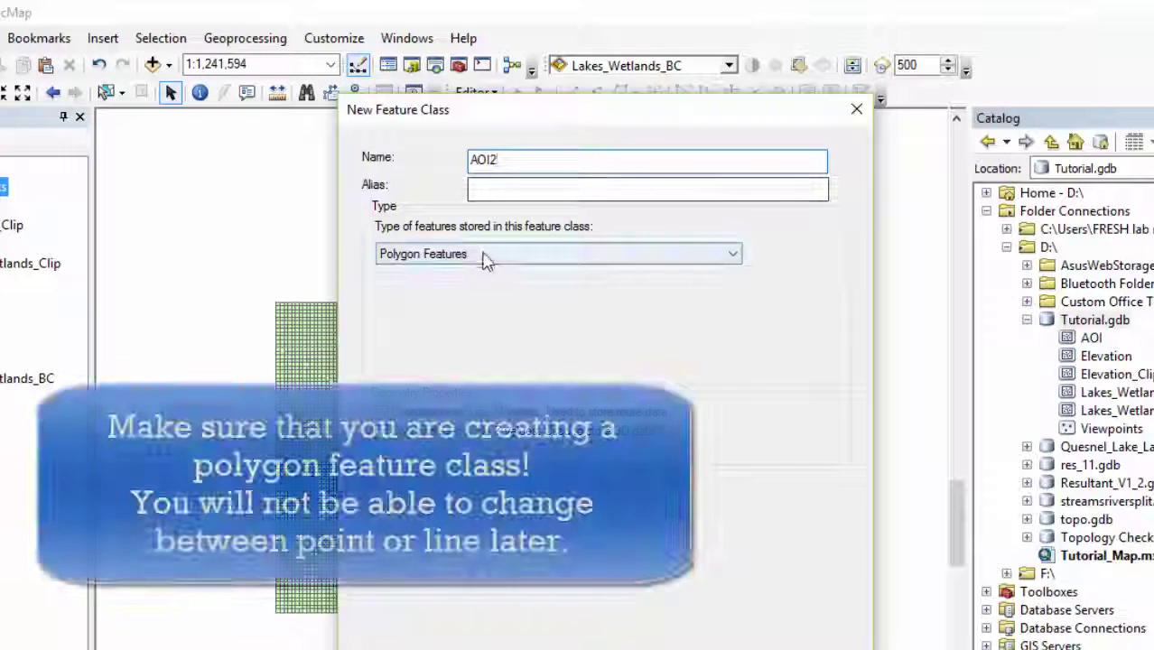
Step: Create AOI2 as a polygon feature class in NAD_1983_BC_Environment_Albers, keeping default tolerance and storage
click(483, 257)
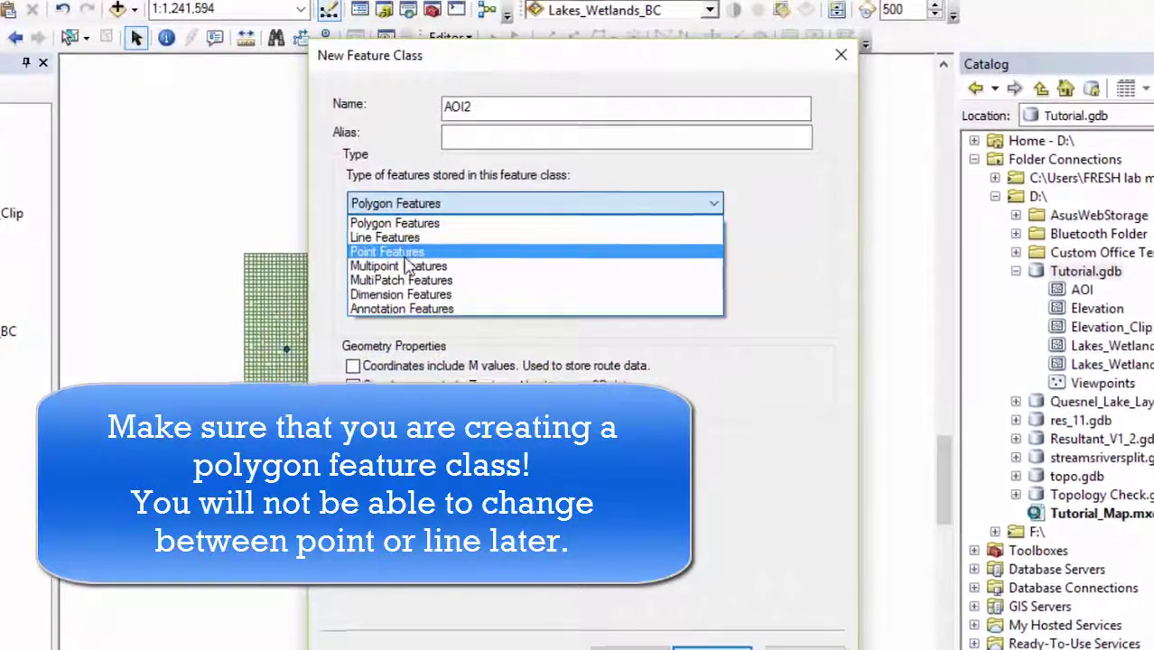
click(408, 224)
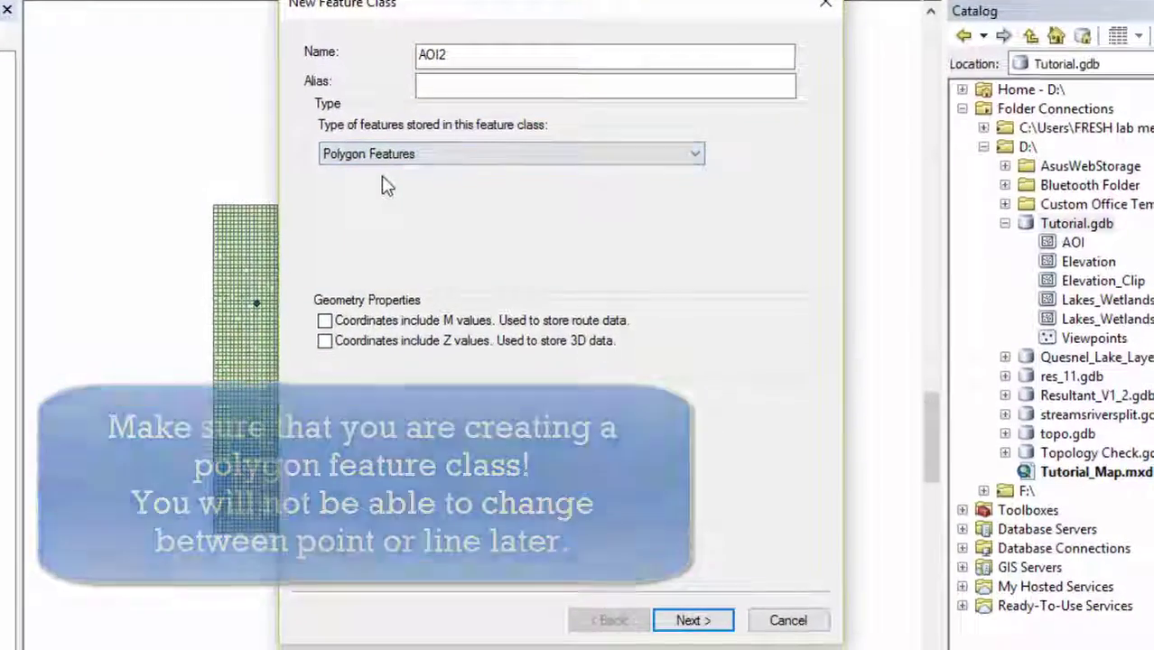
click(705, 616)
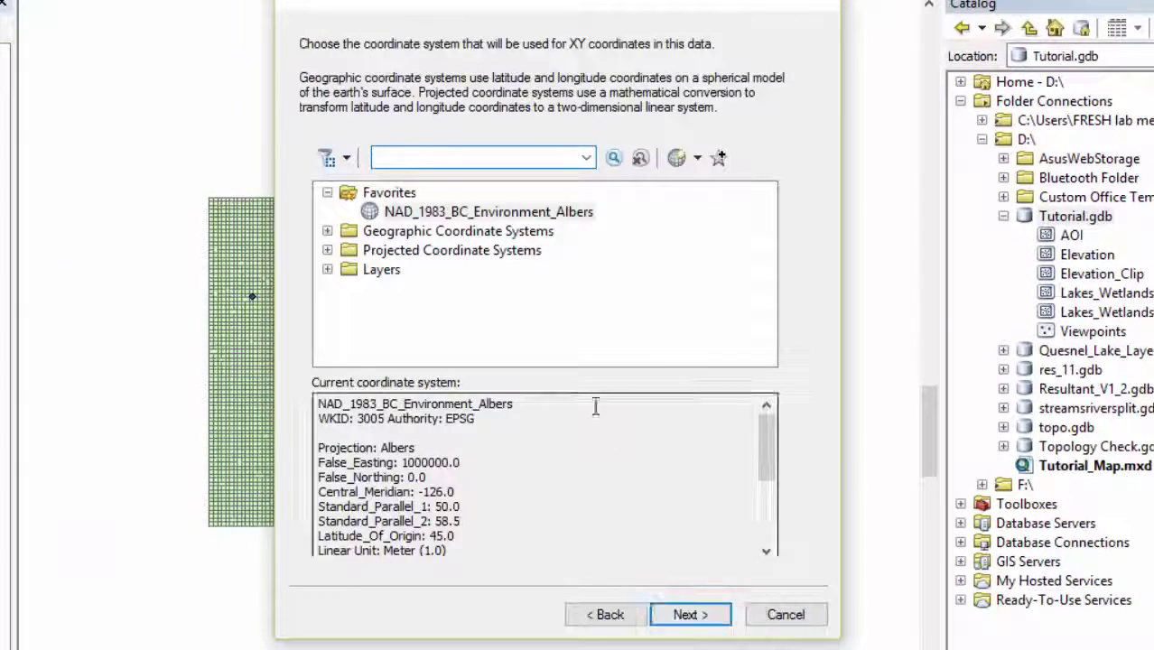
click(556, 214)
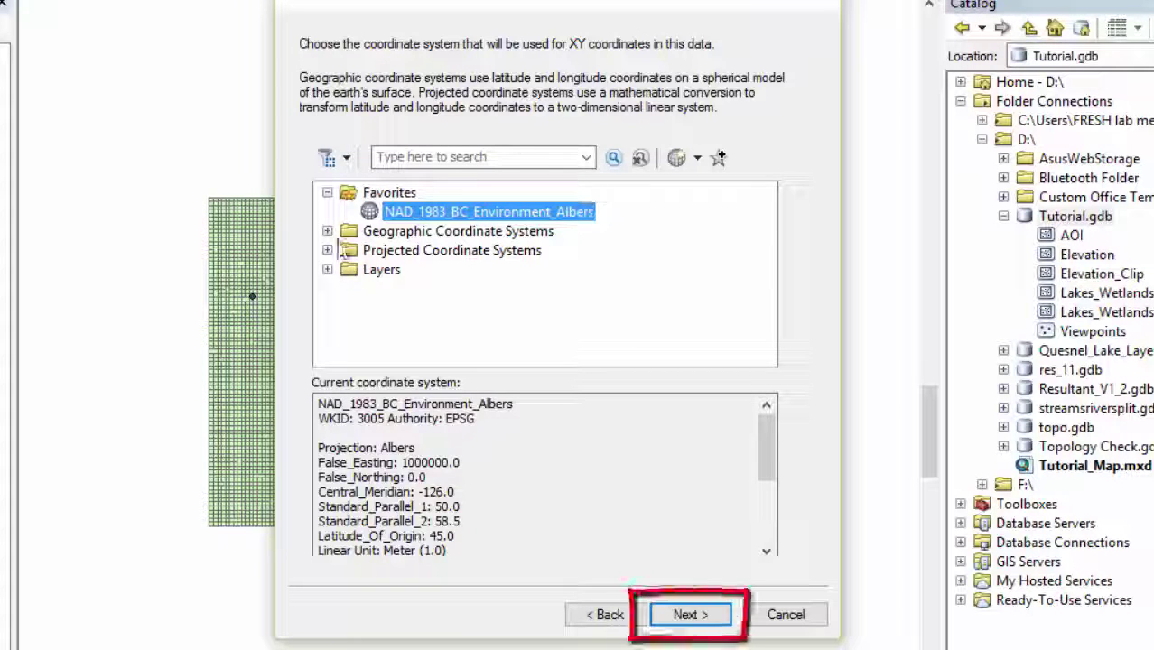
click(691, 614)
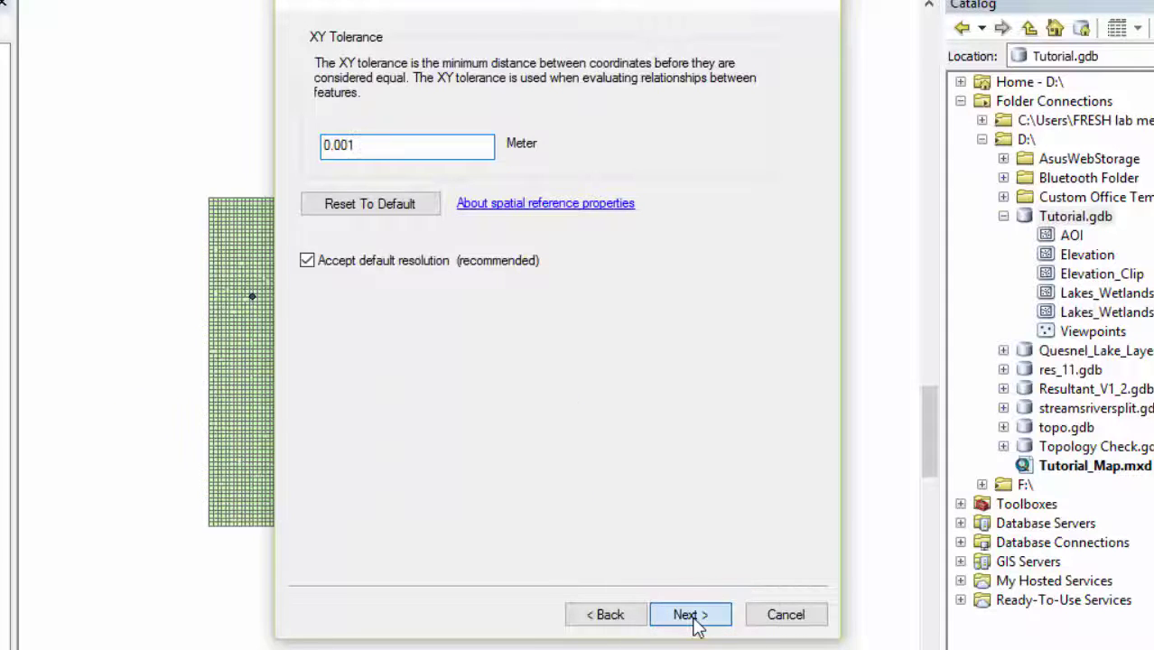
click(694, 619)
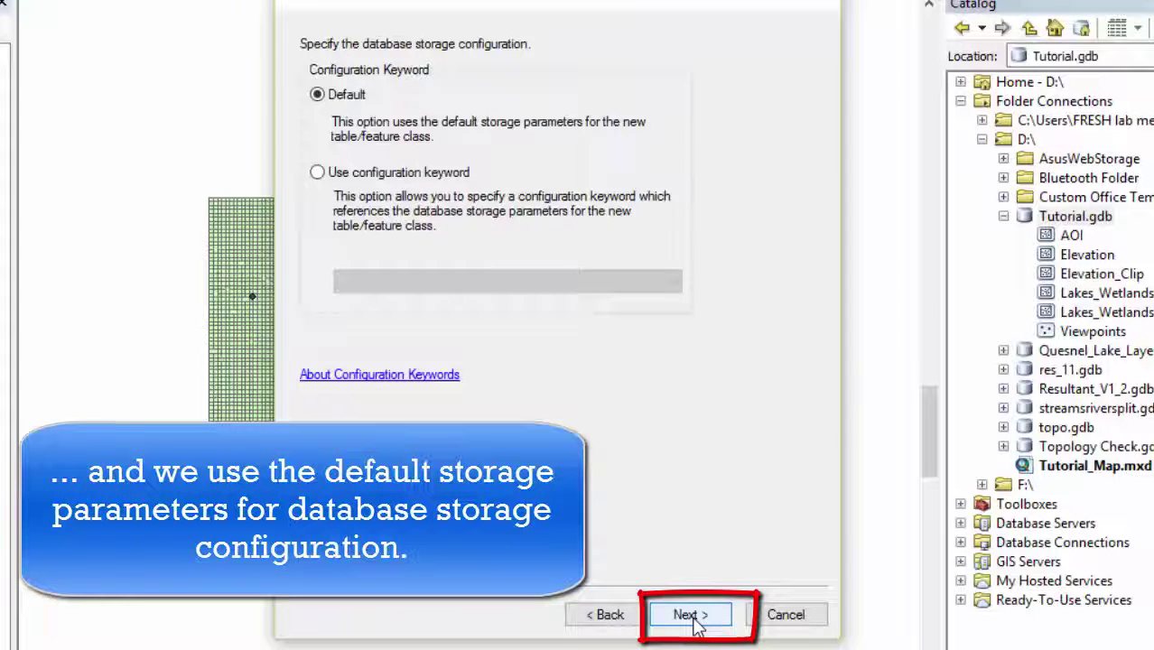
click(693, 617)
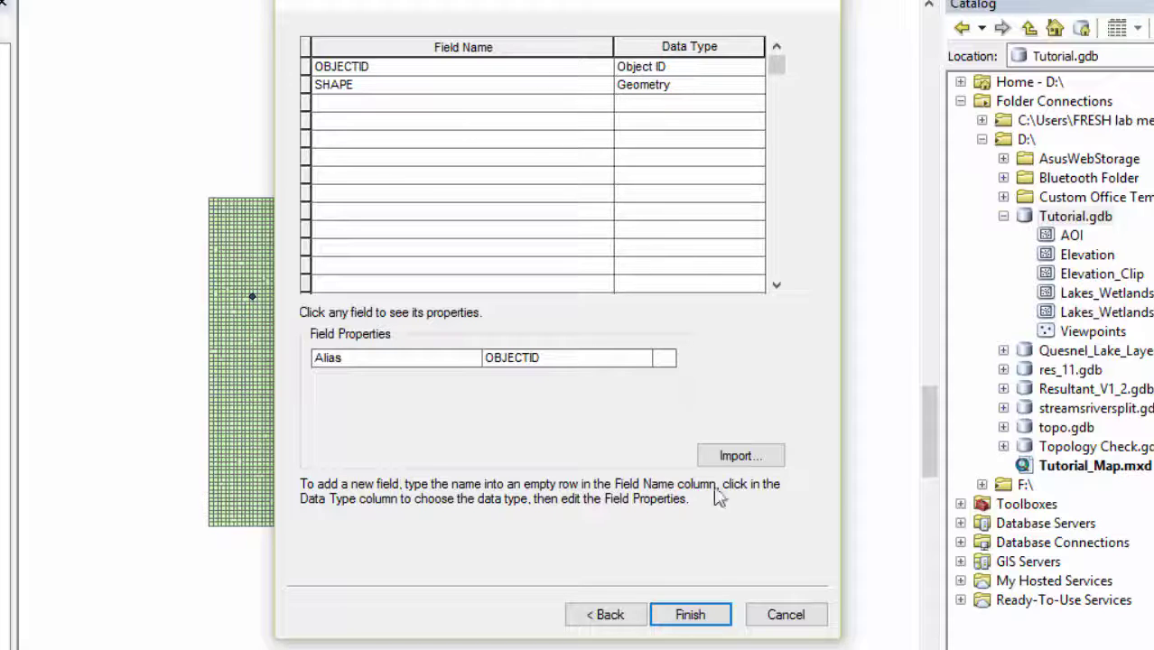
click(709, 614)
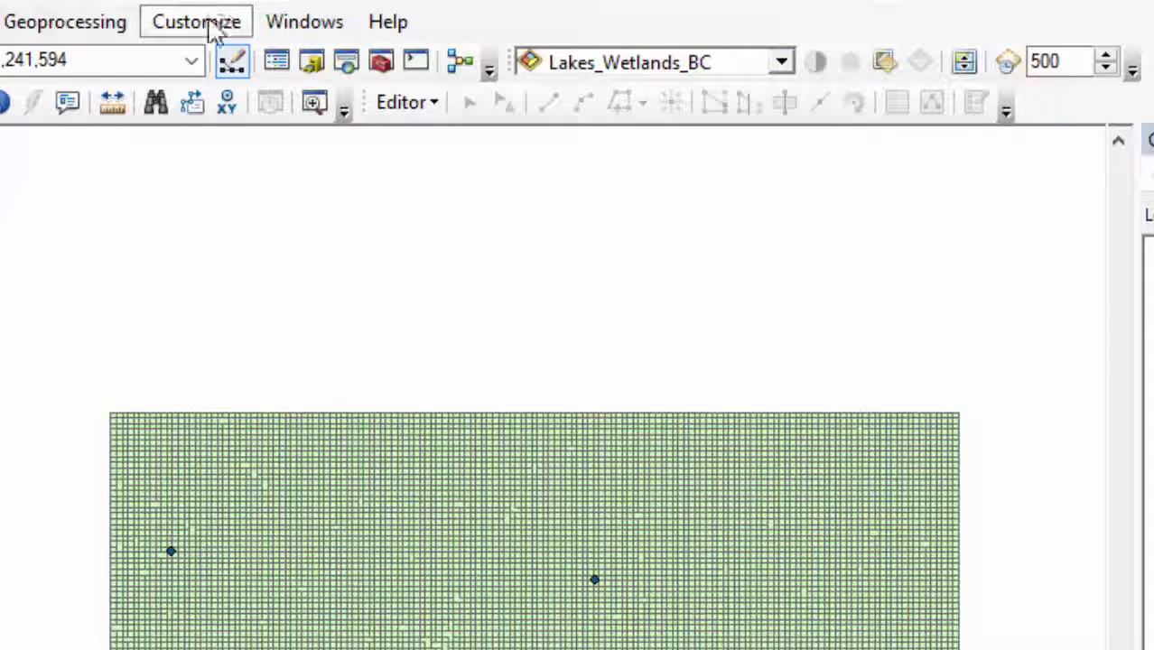
Step: Show the Editor toolbar and start an edit session
click(209, 23)
mouse_move(226, 51)
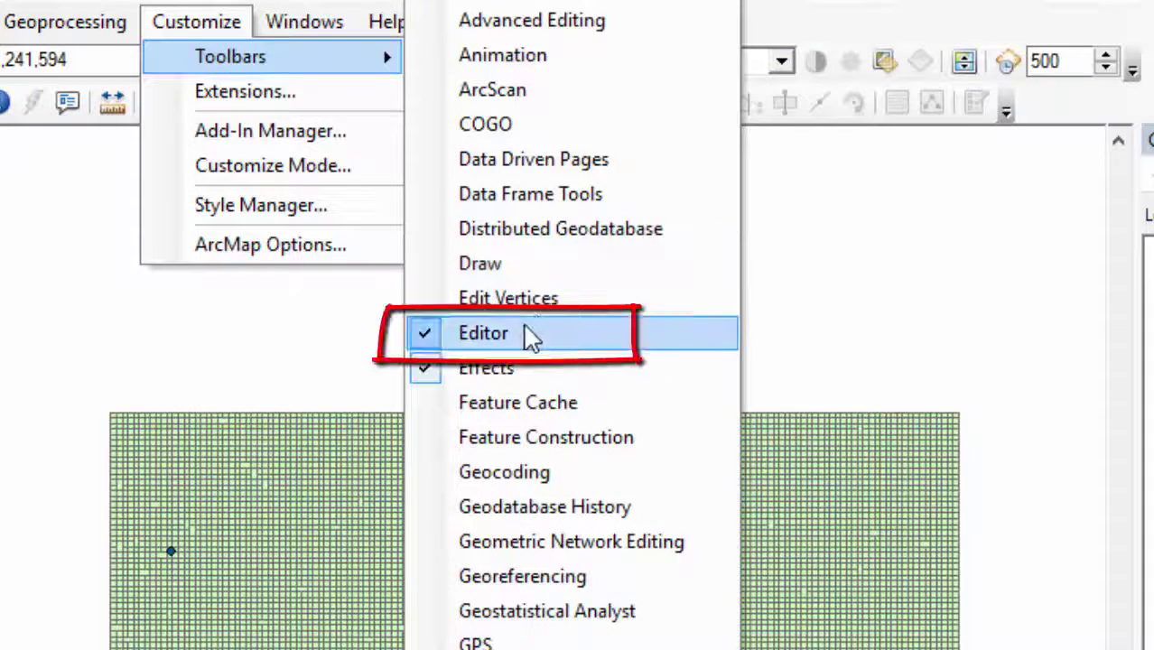
click(891, 13)
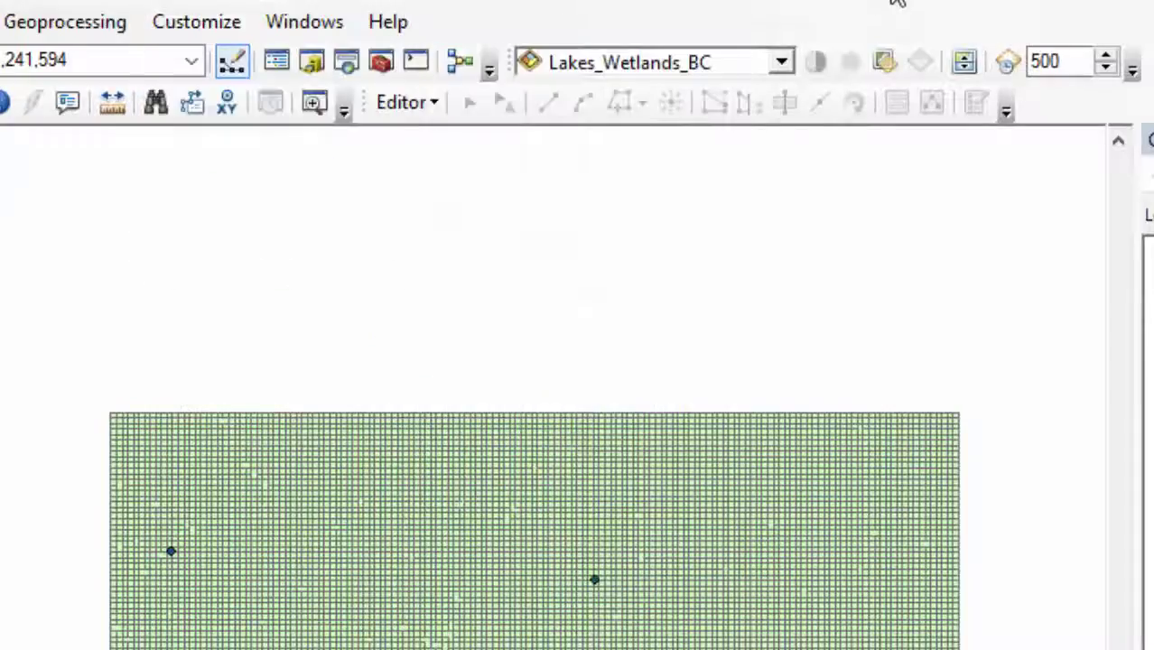
click(408, 105)
click(405, 142)
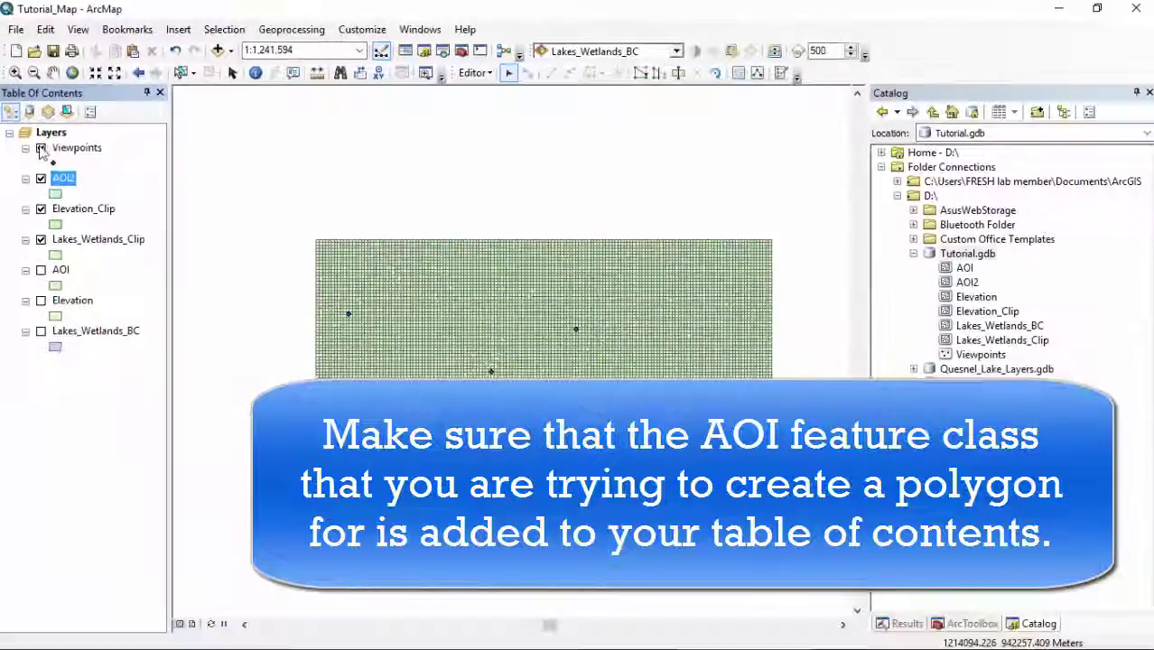
Step: Switch off the Viewpoints, Elevation_Clip and Lakes_Wetlands_Clip layers
click(68, 237)
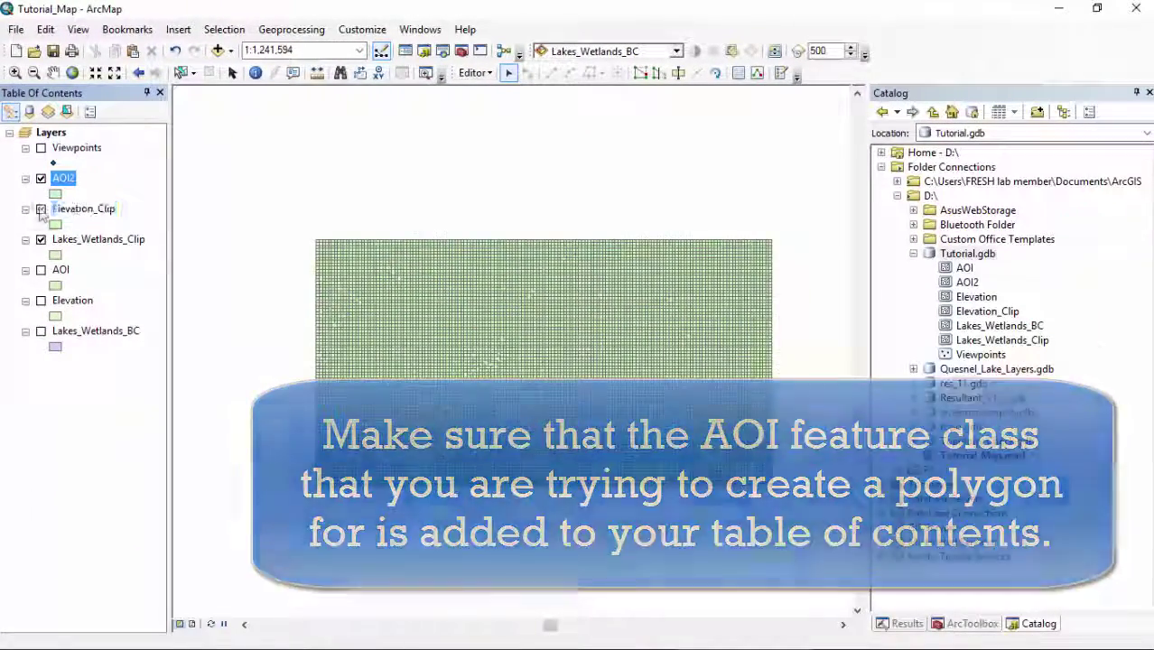
click(41, 208)
click(41, 239)
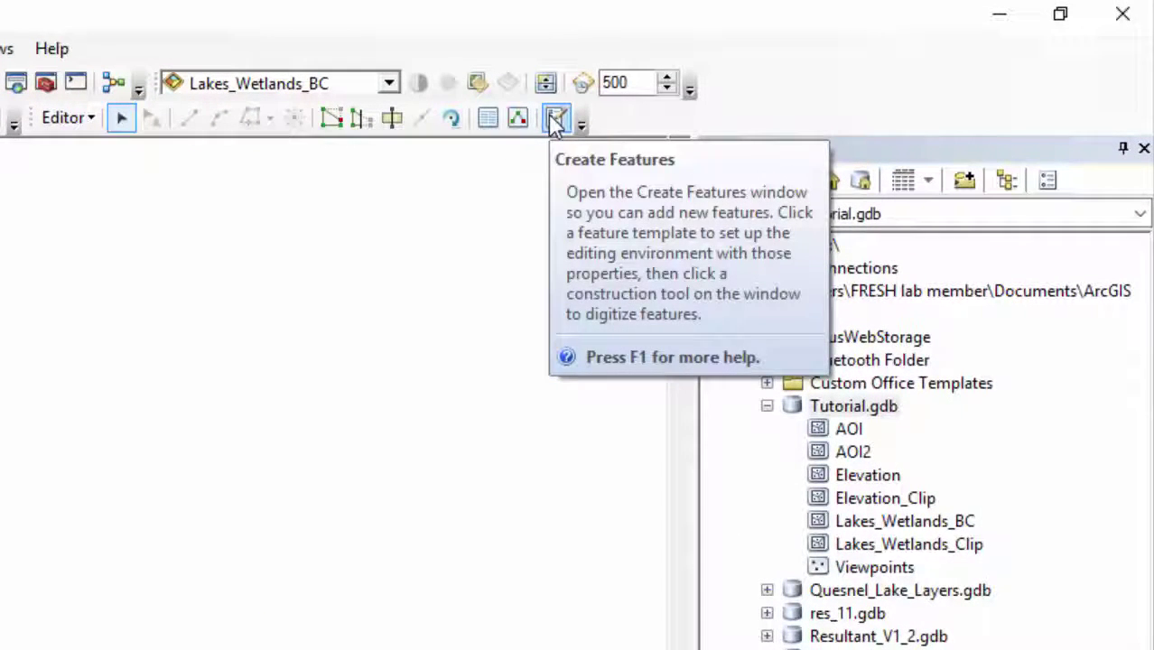
Step: Draw a circle polygon in AOI2 with the Circle construction tool
click(556, 123)
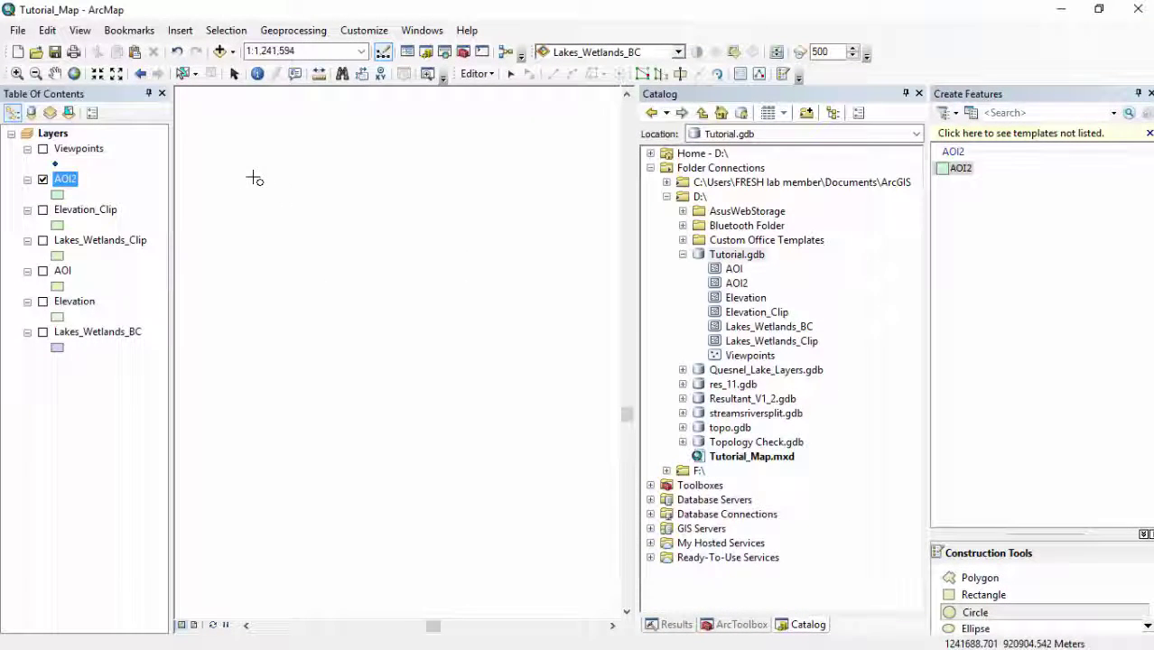
click(253, 194)
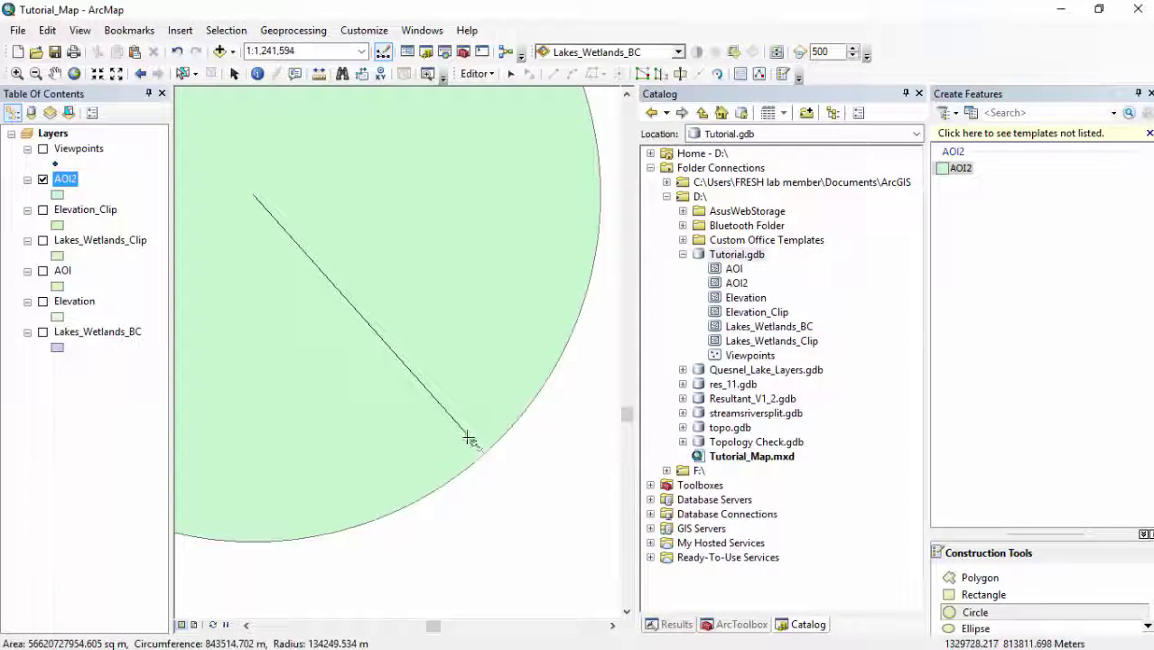
click(351, 304)
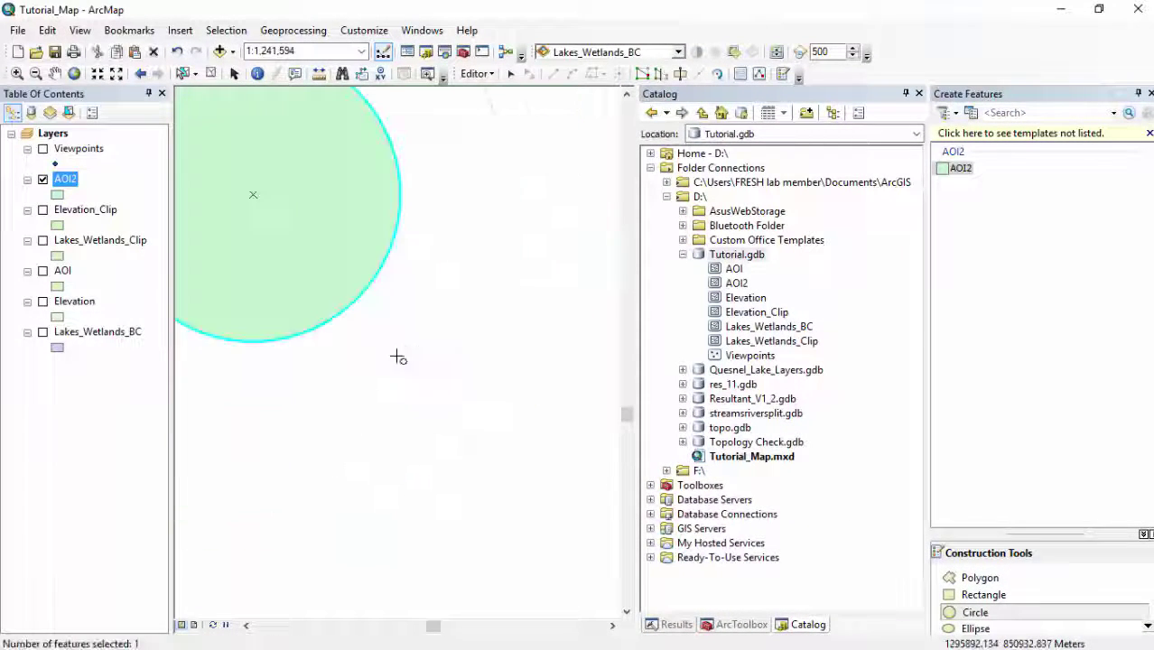
Step: Draw a rectangle polygon in AOI2 below the circle
click(964, 598)
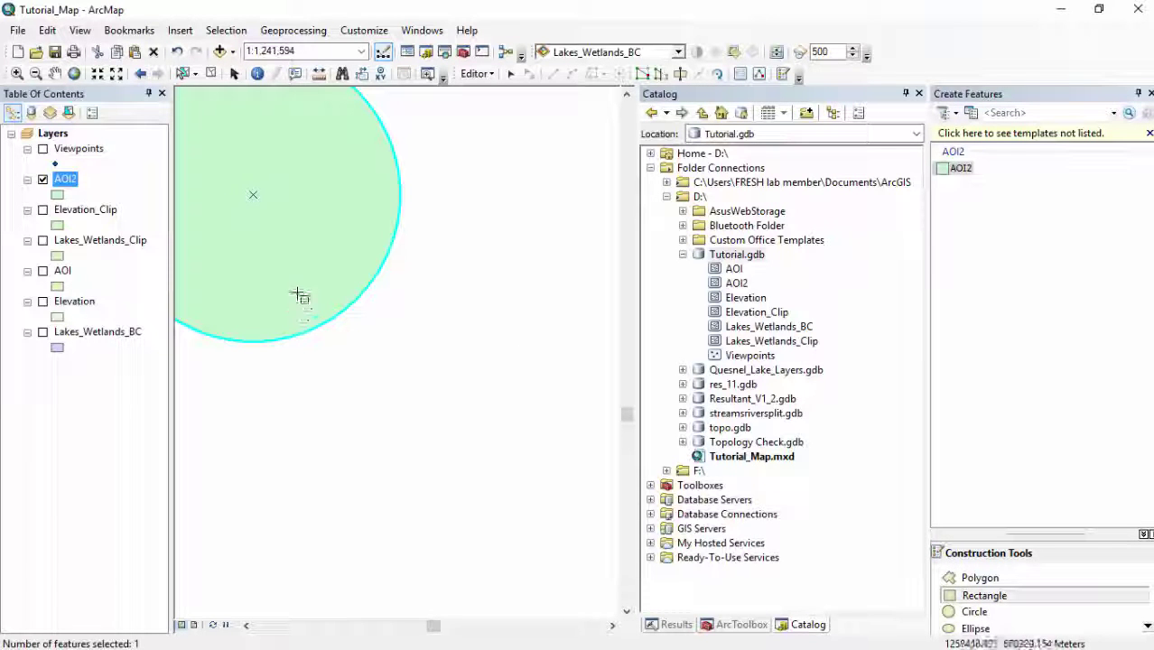
click(324, 355)
click(570, 355)
click(583, 511)
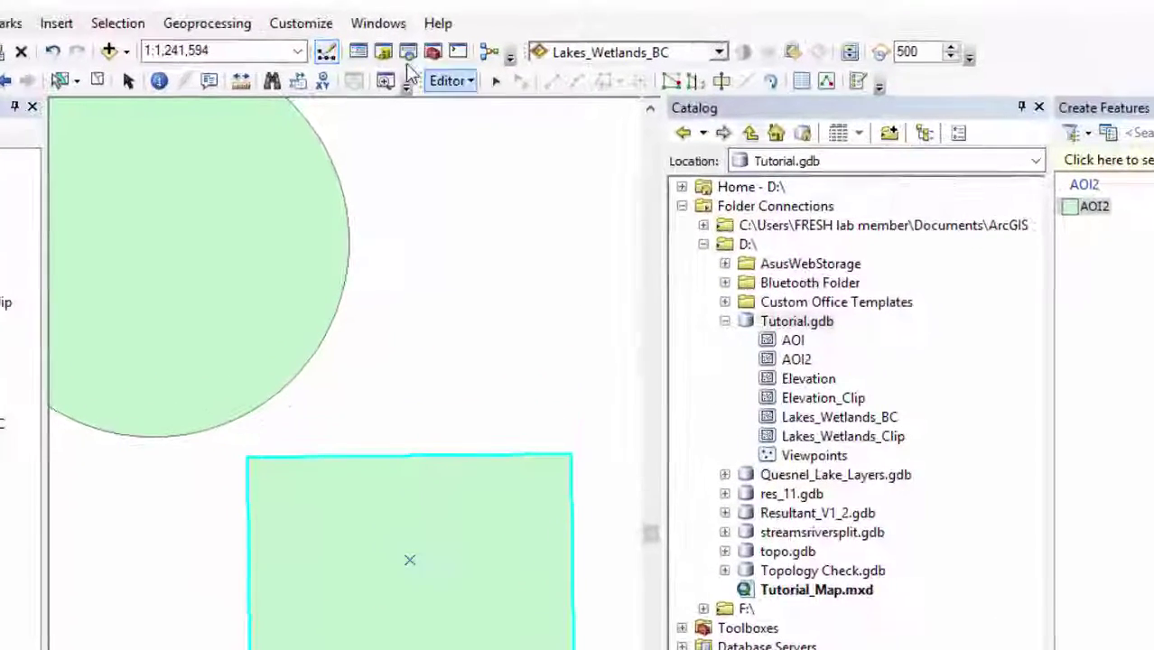
Step: Stop editing and save the AOI2 edits
click(441, 83)
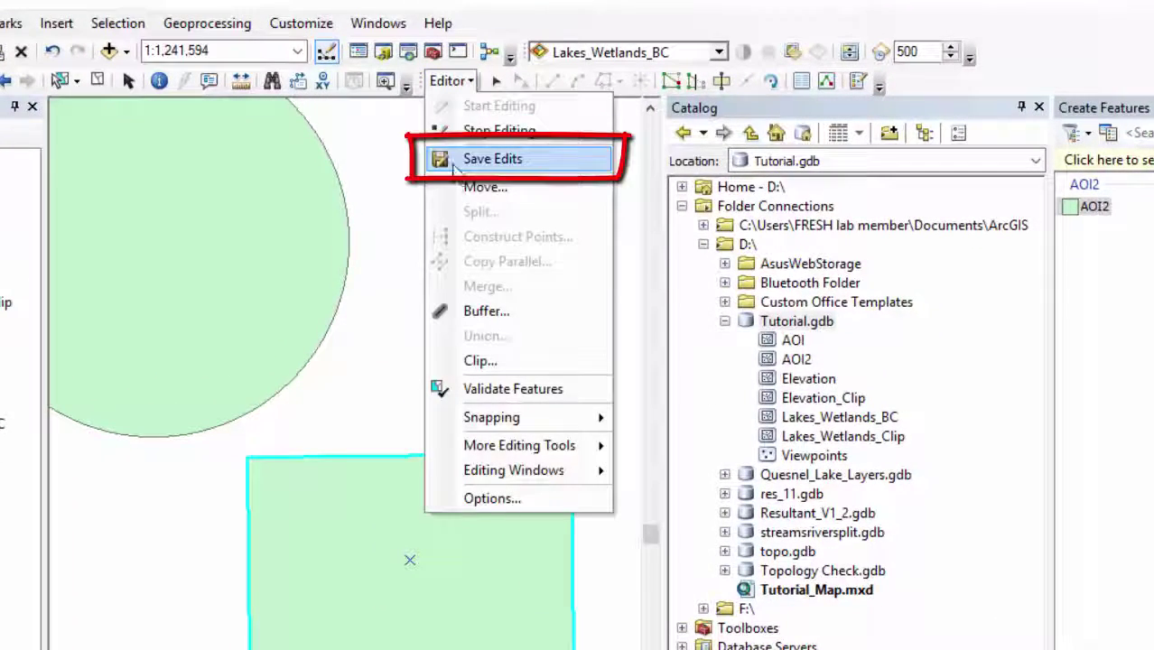
click(463, 137)
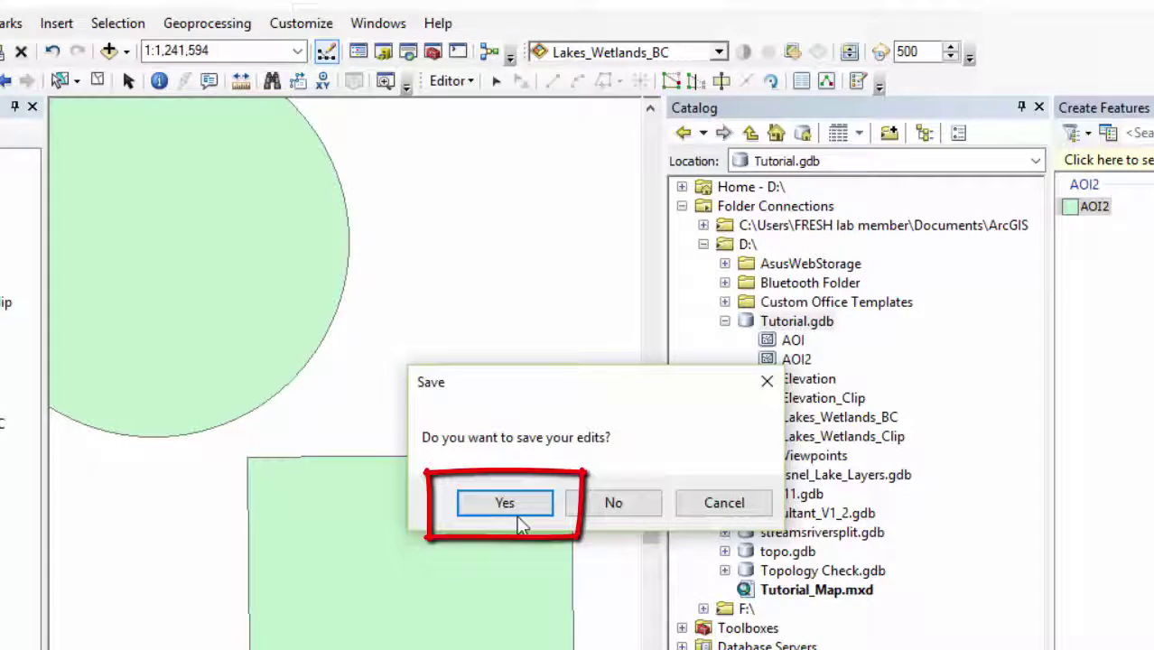
click(521, 524)
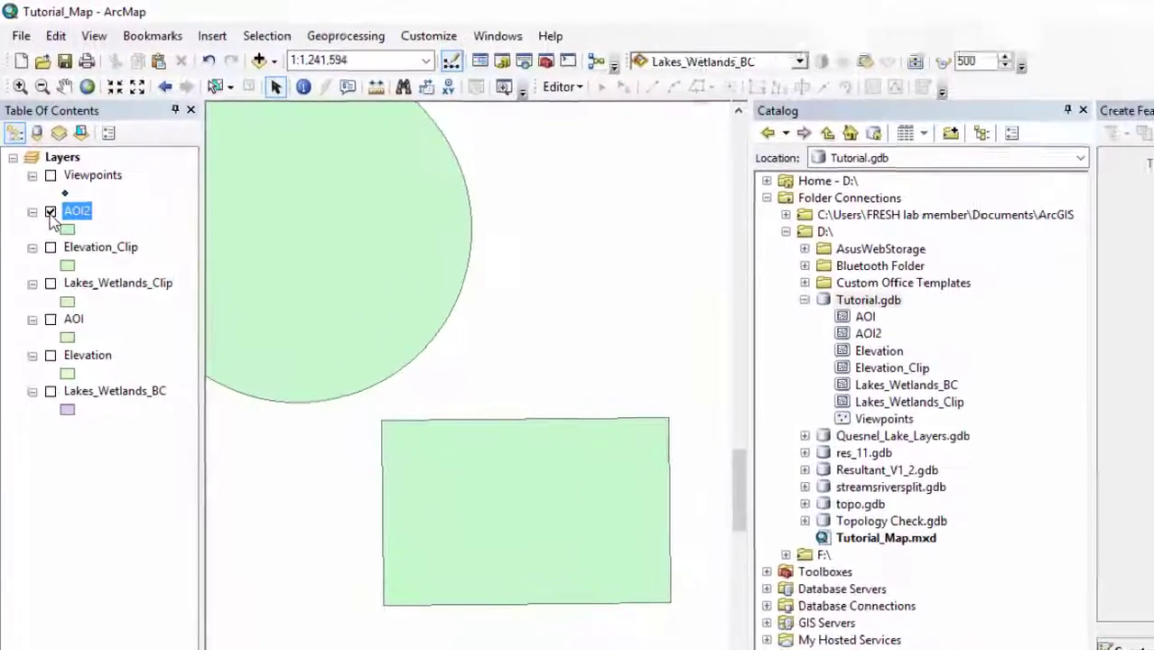
Step: Toggle AOI2 off and back on, and switch Lakes_Wetlands_Clip back on
click(42, 179)
click(43, 179)
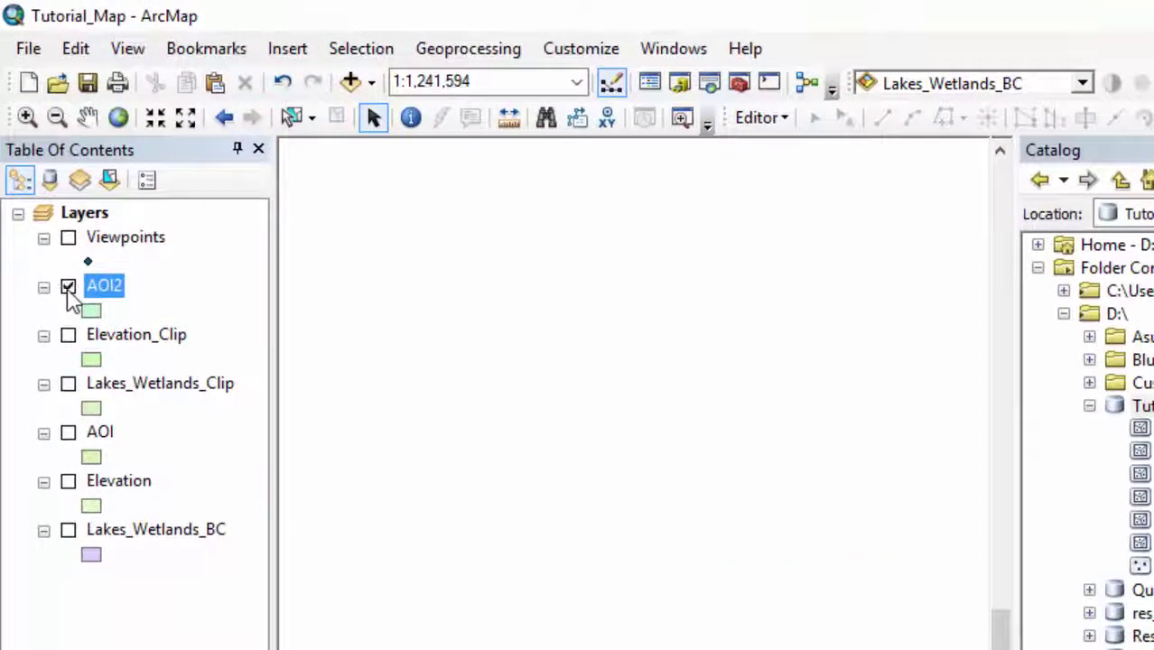
click(69, 386)
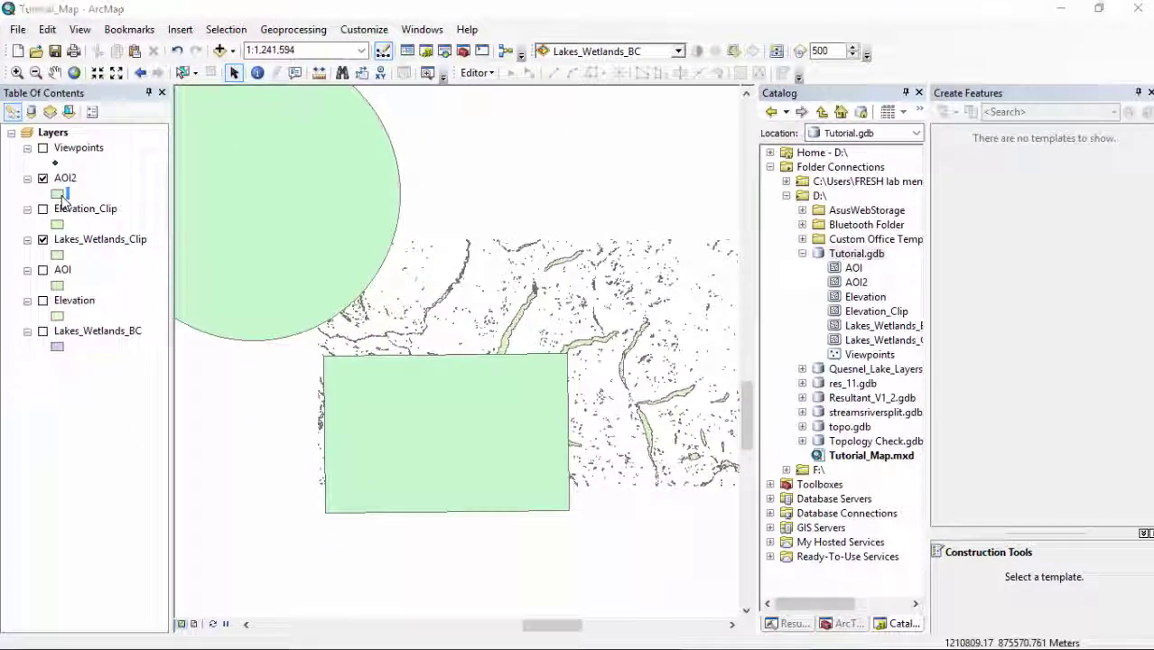
Step: Give the AOI2 symbol a bright red fill color in the Symbol Selector
click(90, 310)
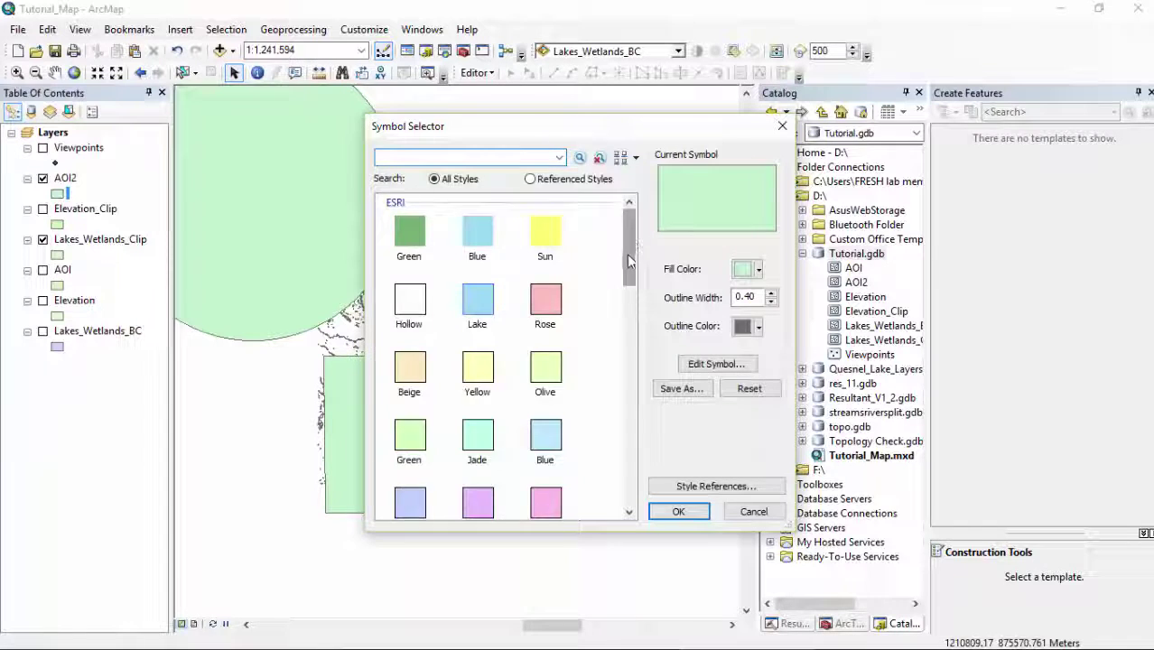
mouse_move(629, 235)
mouse_down()
mouse_move(630, 379)
mouse_move(626, 232)
mouse_up()
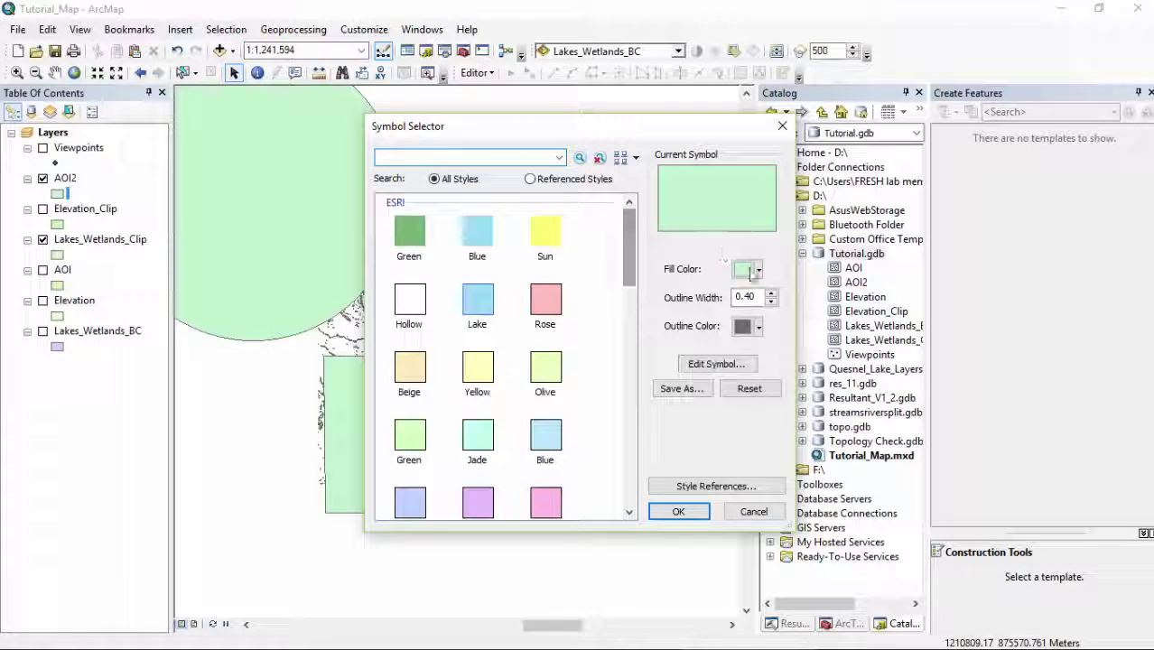
click(750, 269)
click(755, 345)
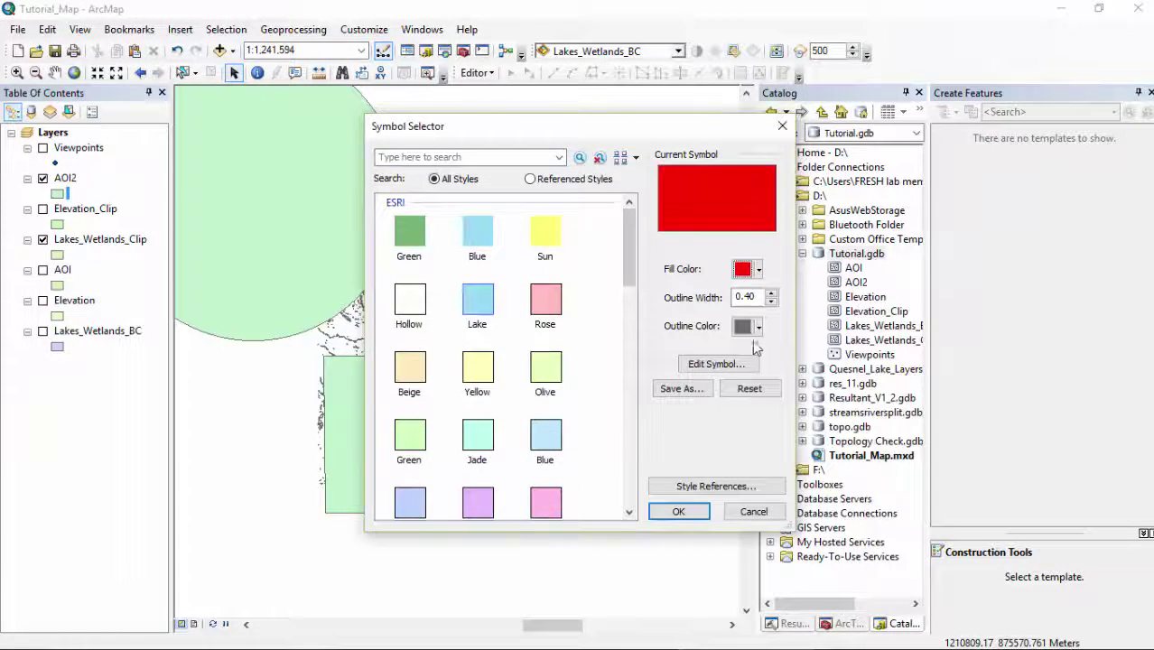
click(678, 512)
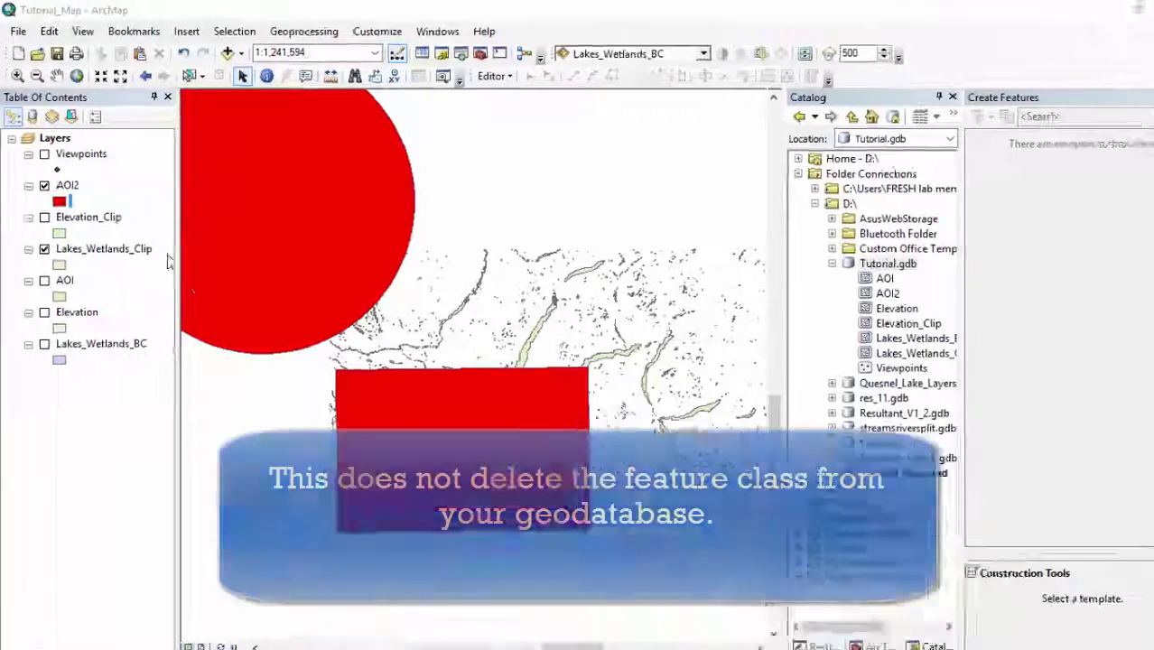
Step: Remove the AOI2 layer from the map
click(74, 190)
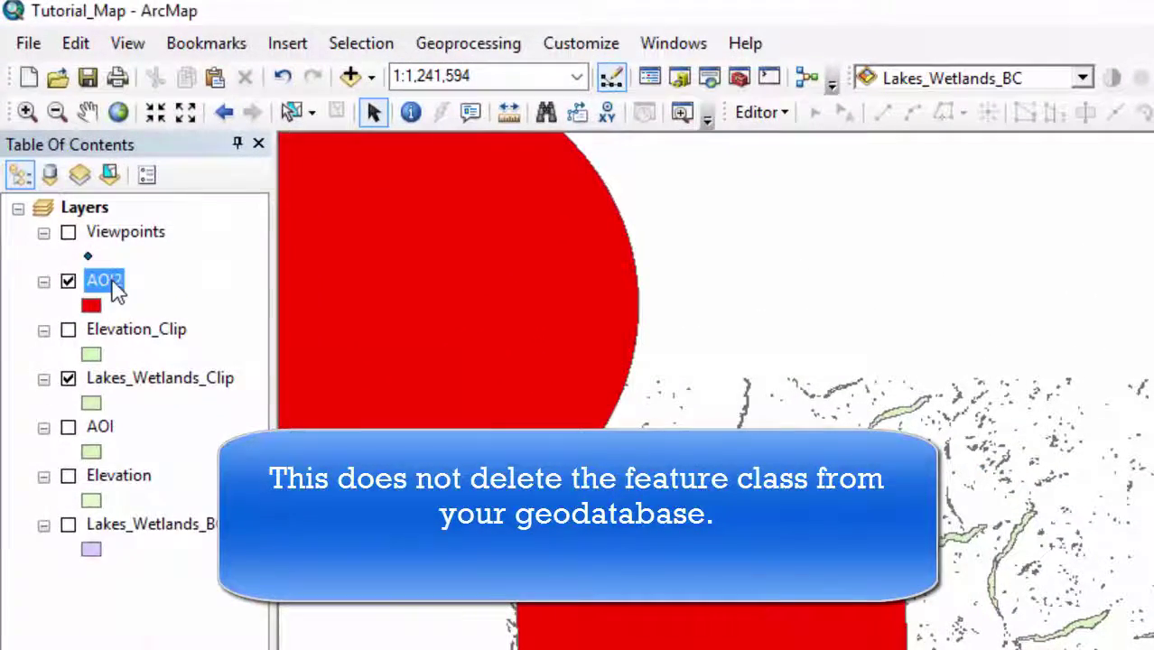
right_click(116, 287)
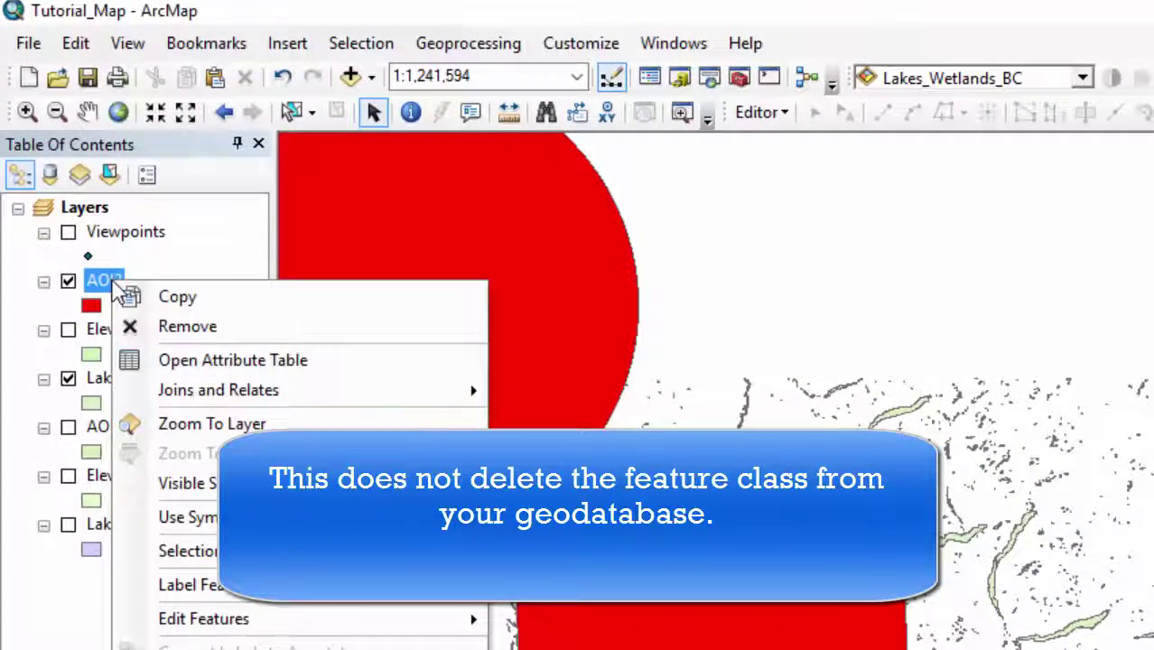
click(143, 326)
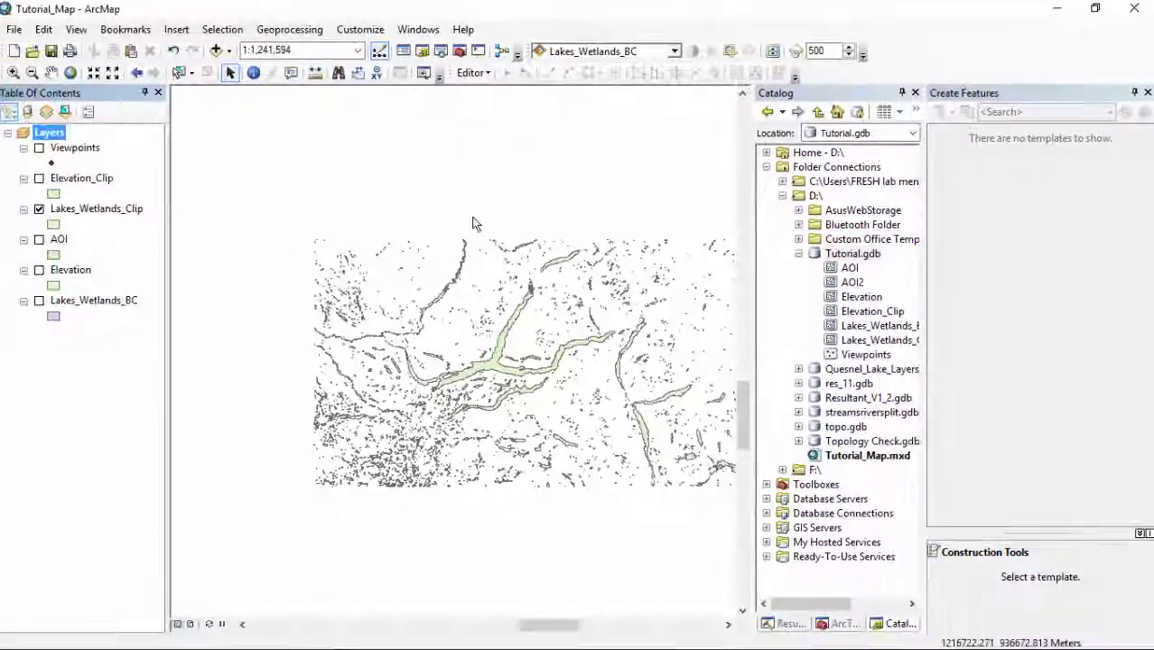
Step: Close the Create Features pane and dismiss the Editor menu
click(1148, 93)
click(479, 73)
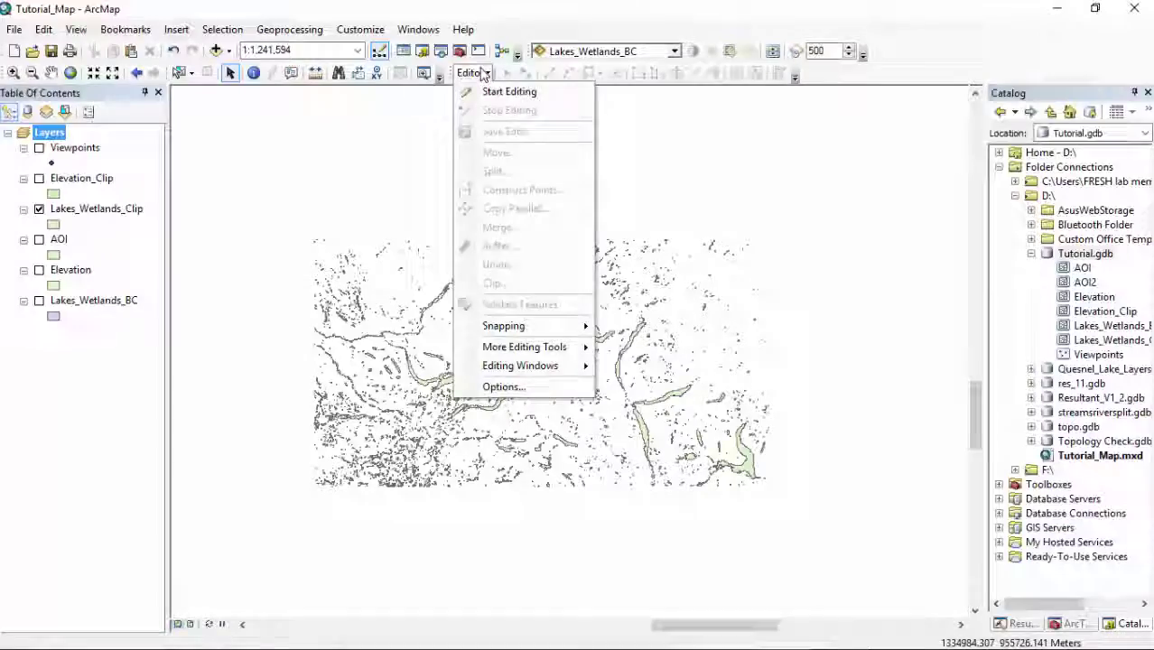
click(14, 29)
Step: Save As Tutorial_Map on drive D:, overwriting the existing copy
click(15, 29)
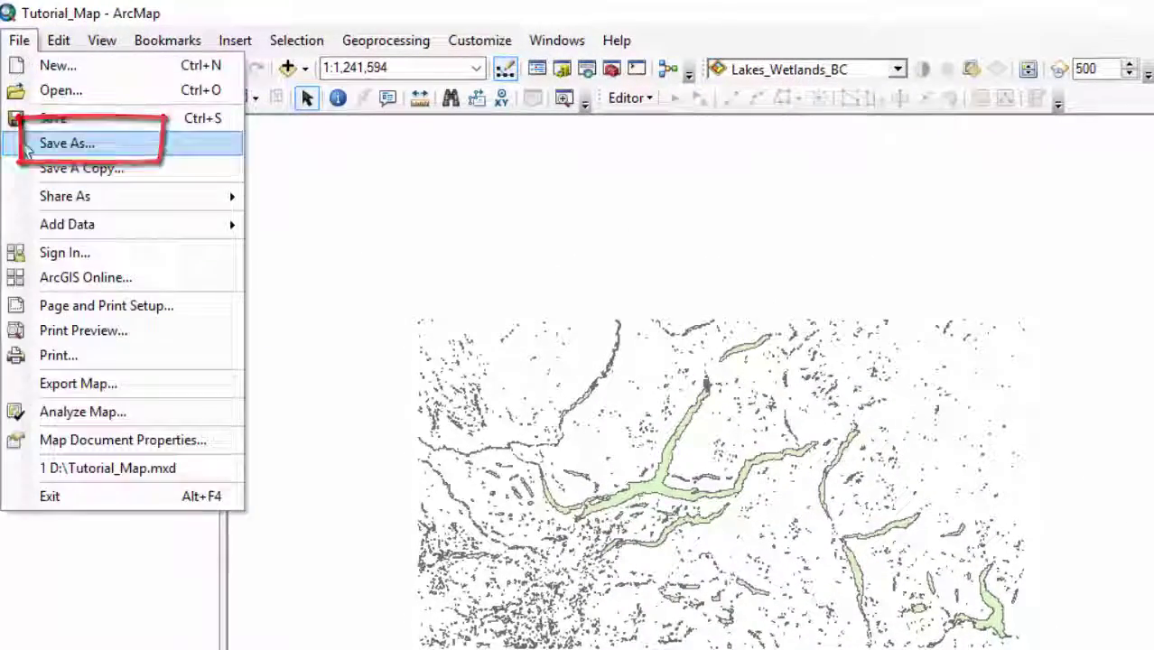
click(54, 145)
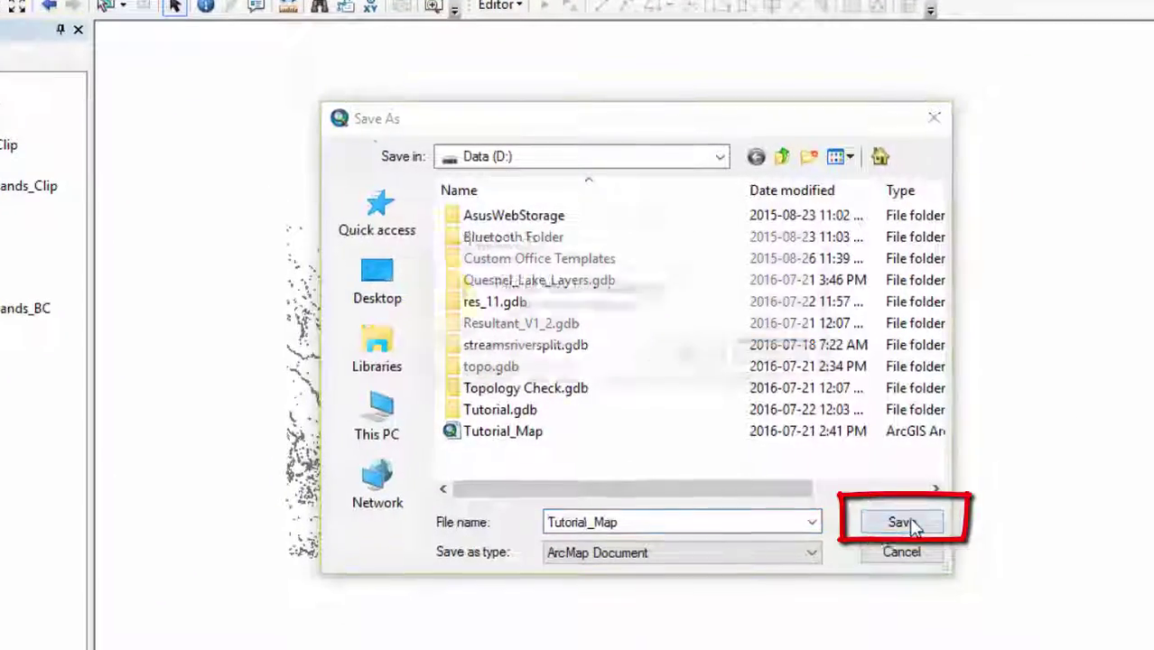
click(912, 524)
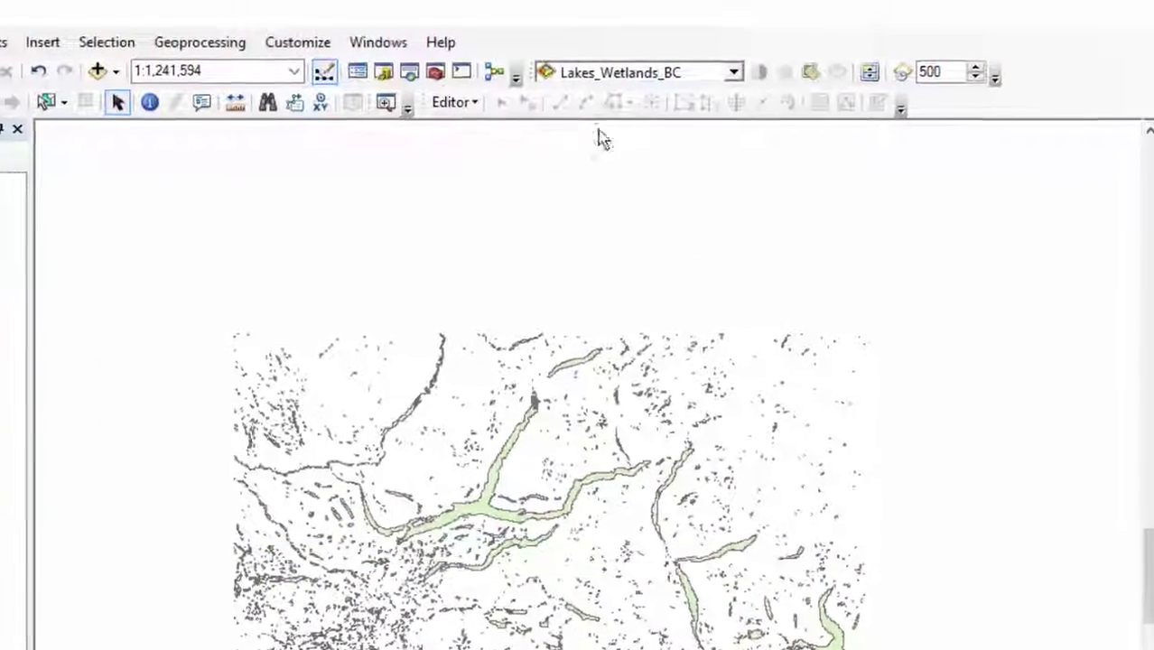
Step: Turn on the 3D Analyst toolbar and dock it in the top toolbar row
click(289, 47)
mouse_move(290, 80)
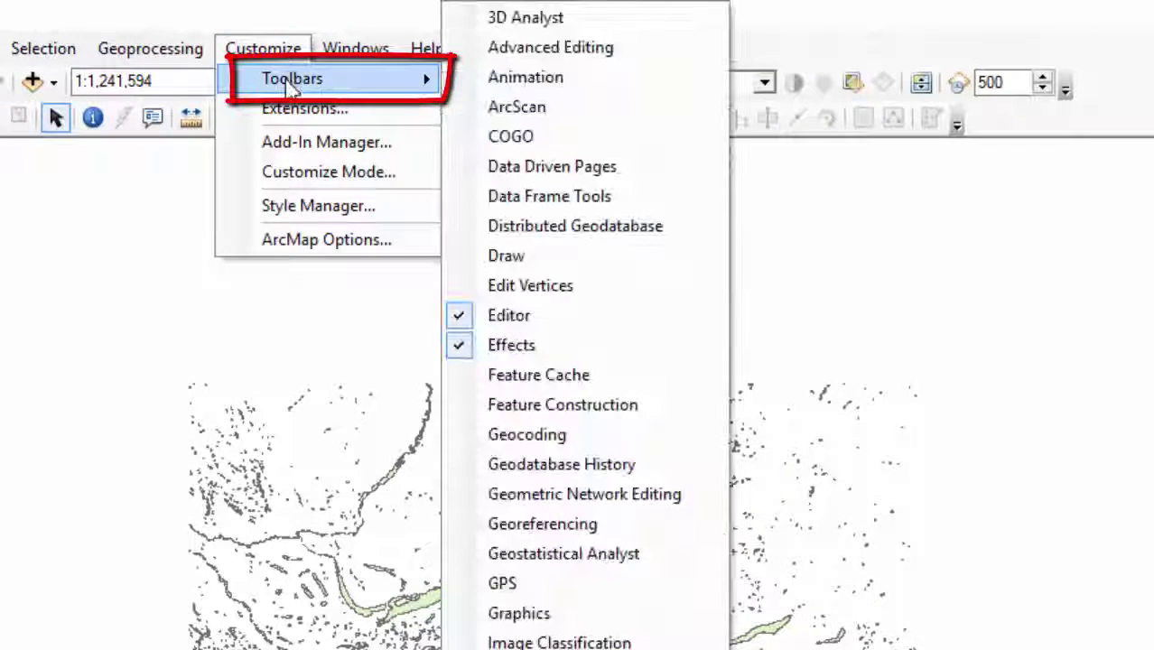
click(533, 15)
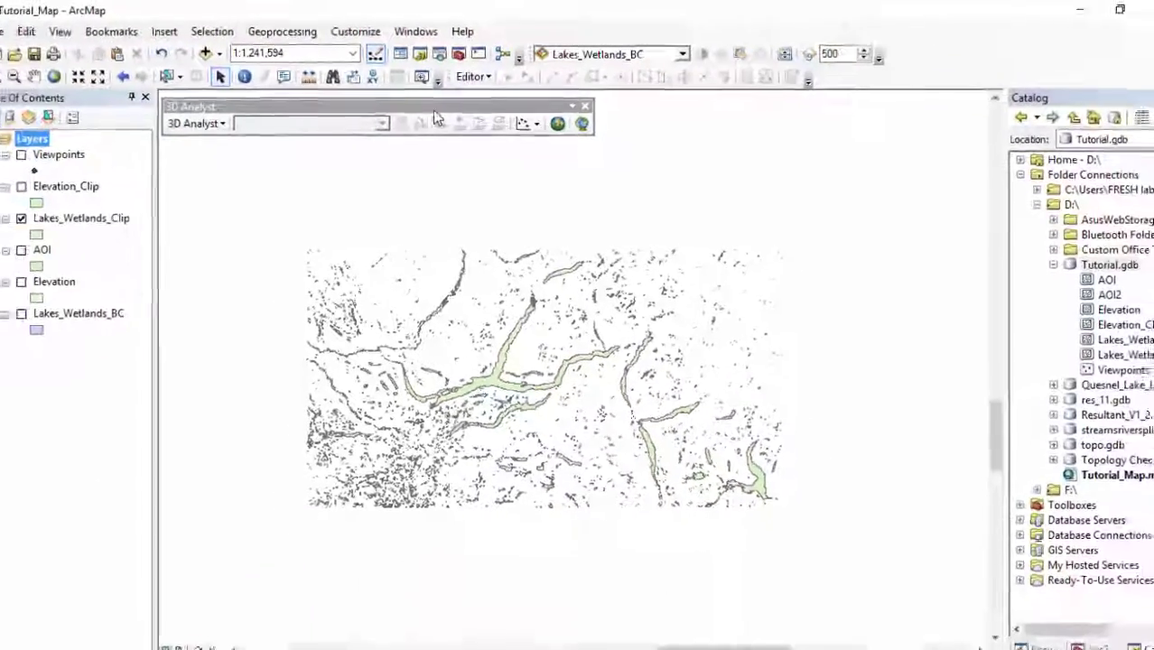
drag(432, 109, 965, 76)
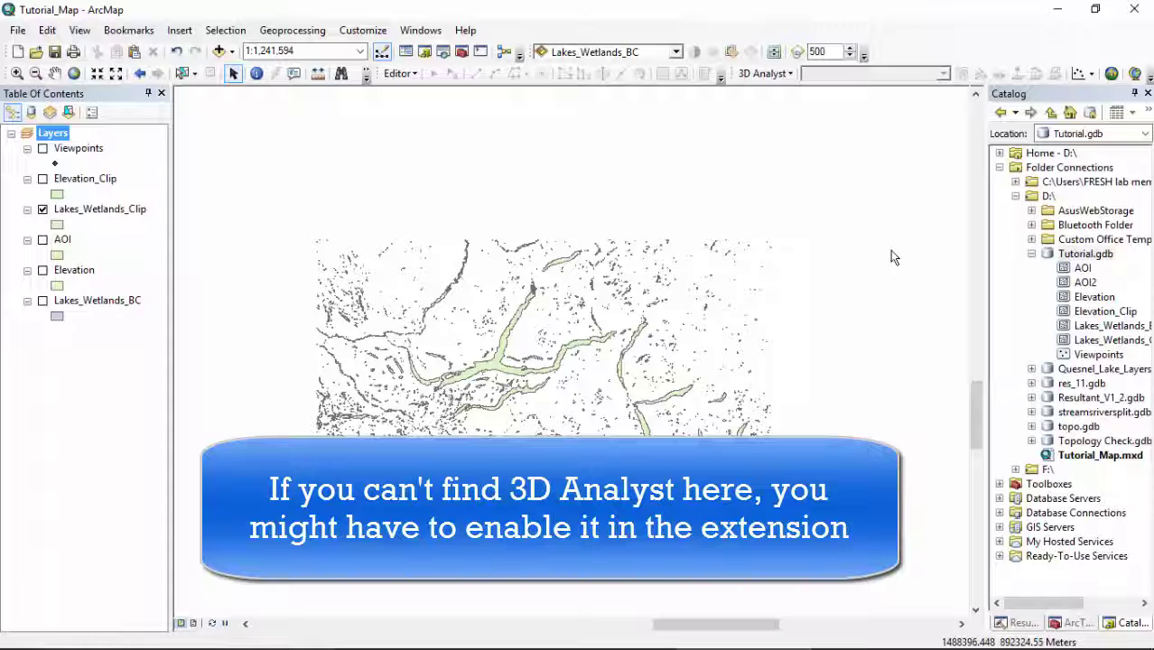
click(352, 35)
mouse_move(388, 49)
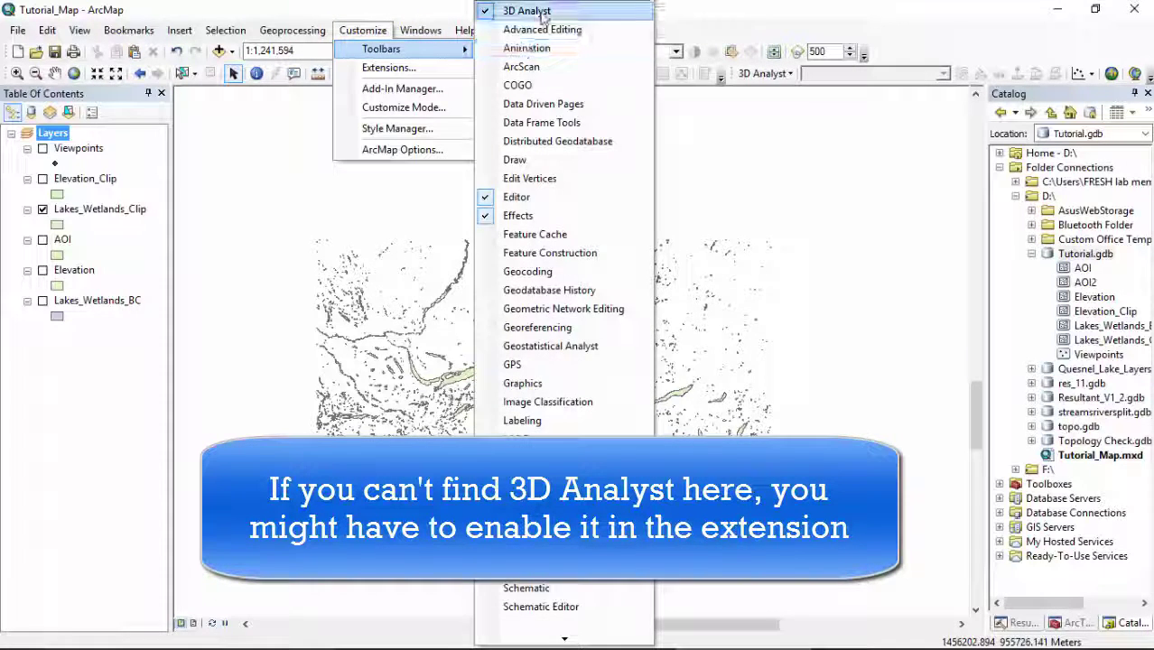
key(Escape)
key(Escape)
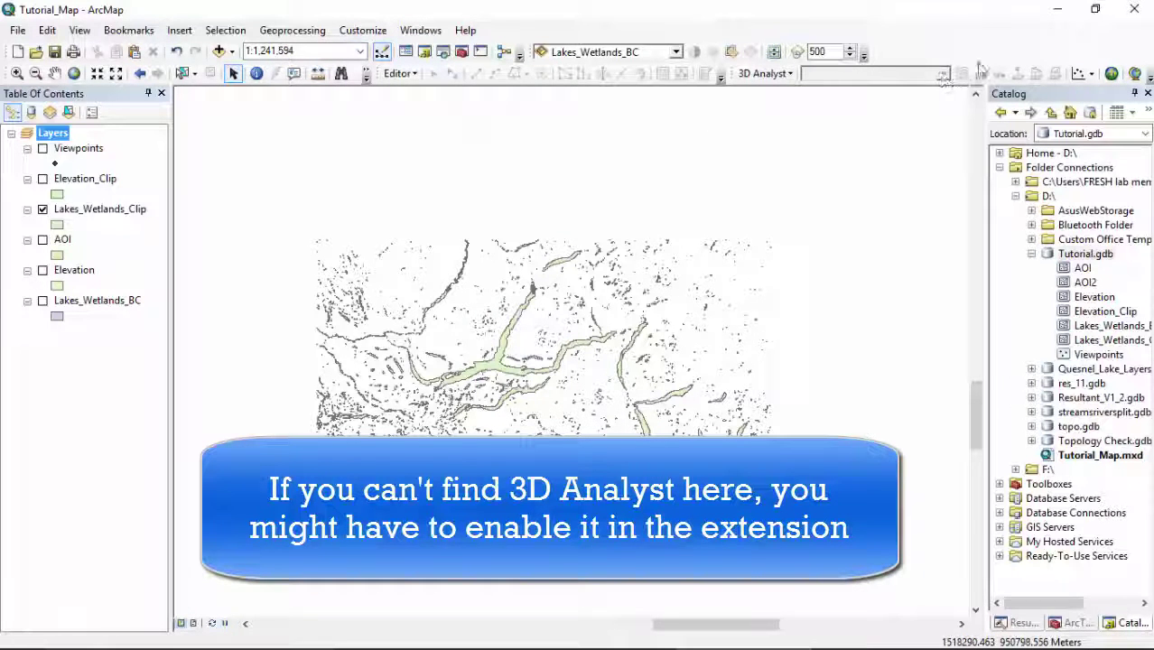
Step: Verify under Customize > Extensions that 3D Analyst is checked, then close the dialog
click(362, 33)
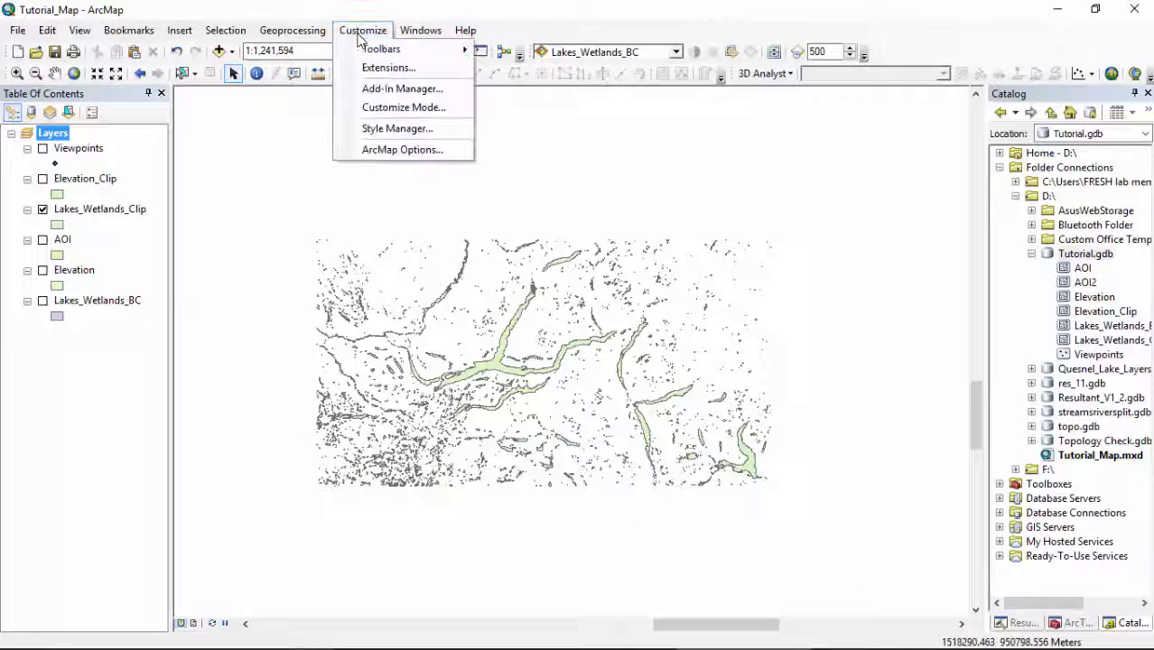
click(388, 68)
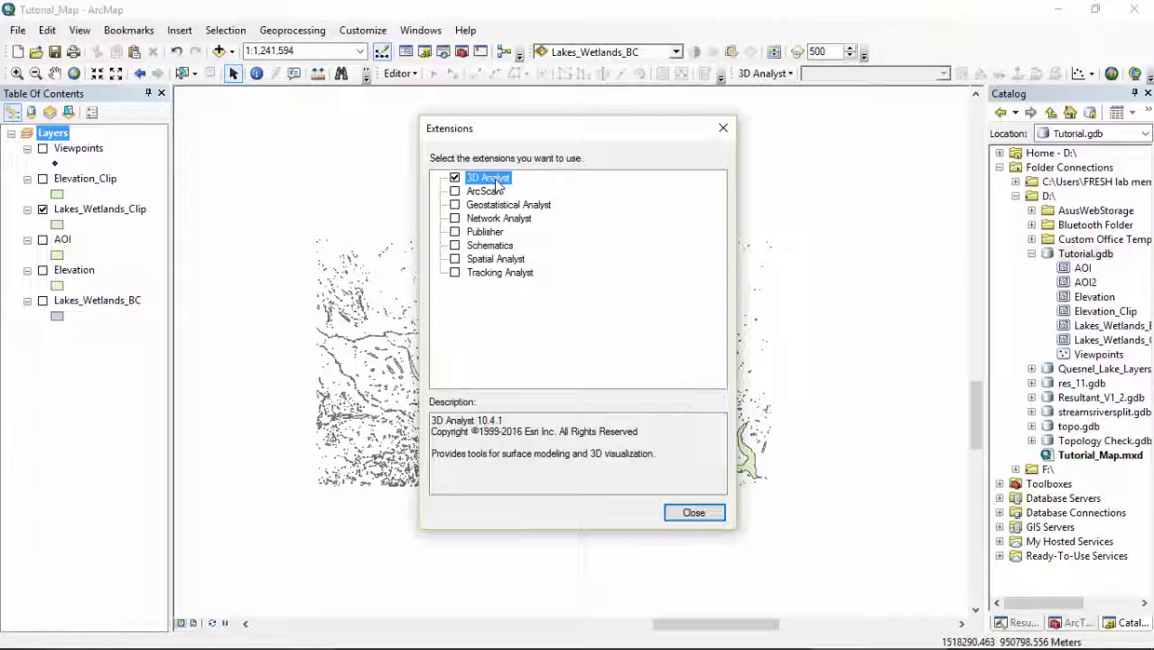
click(711, 514)
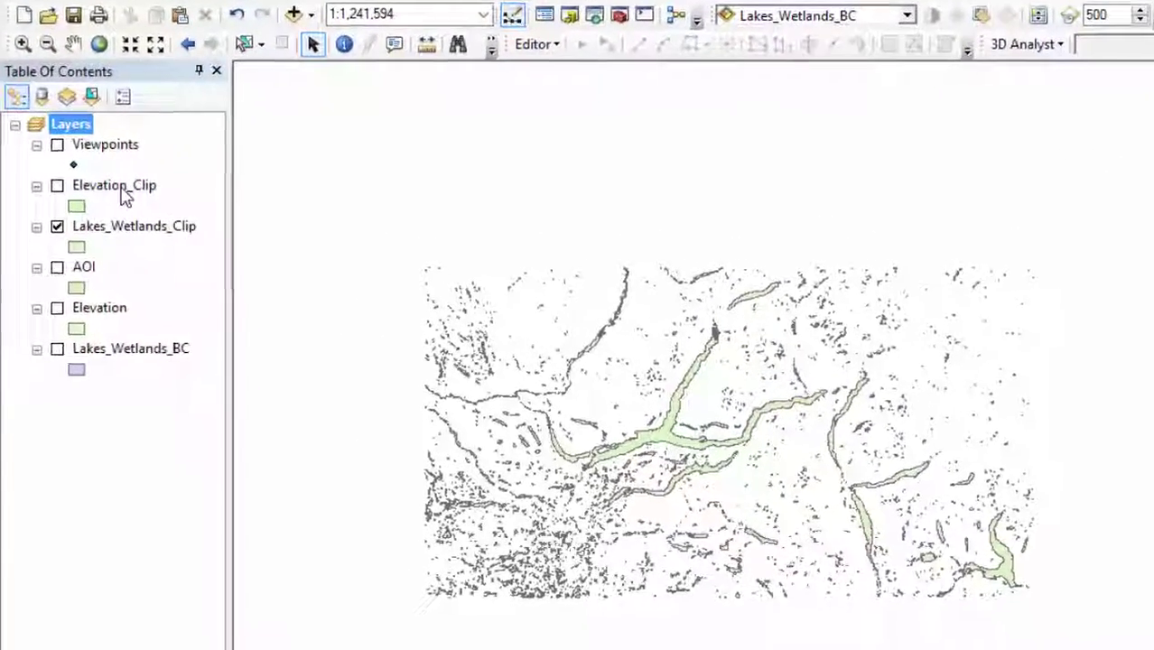
Step: Remove the Elevation and Lakes_Wetlands_BC layers from the Table of Contents
right_click(115, 318)
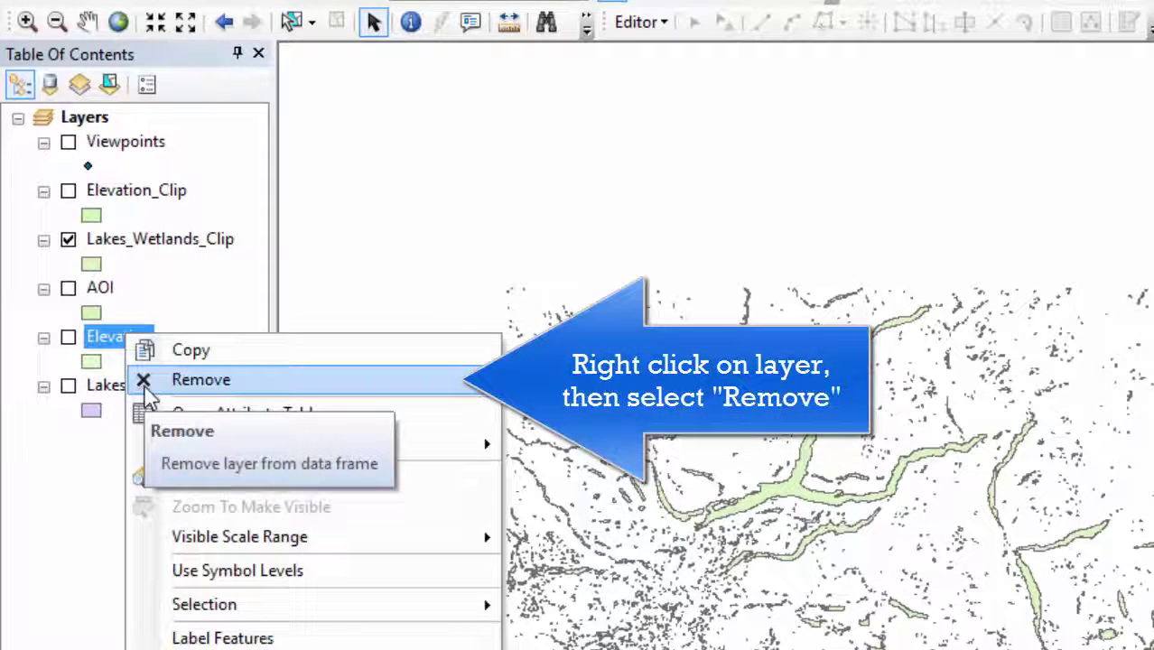
click(145, 380)
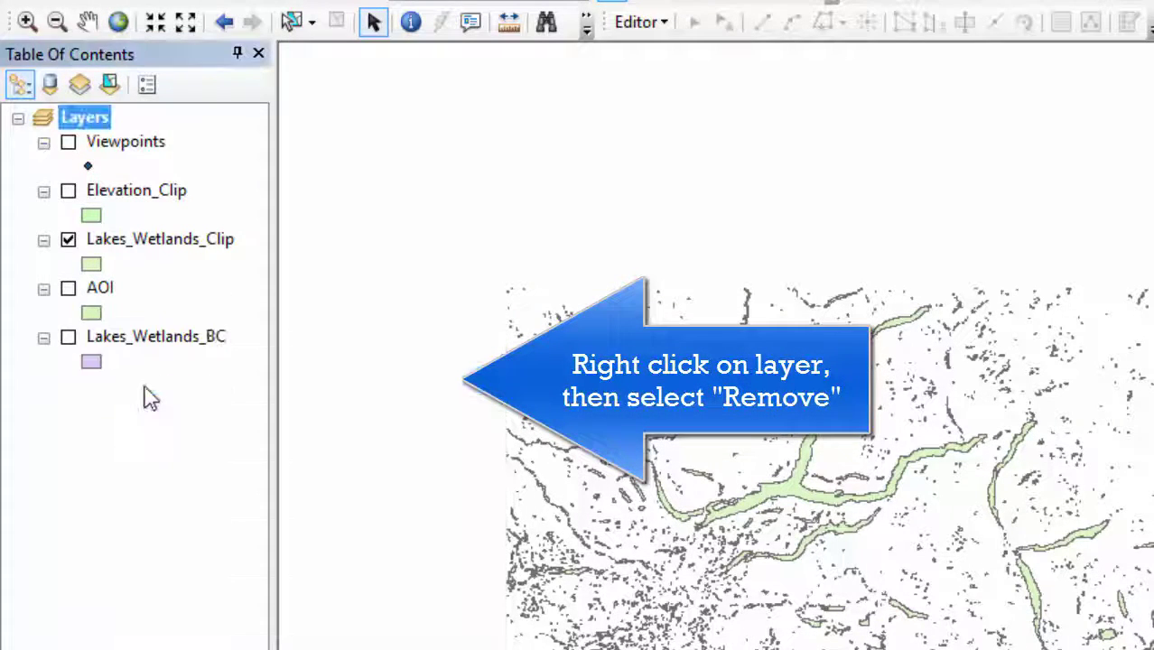
right_click(142, 336)
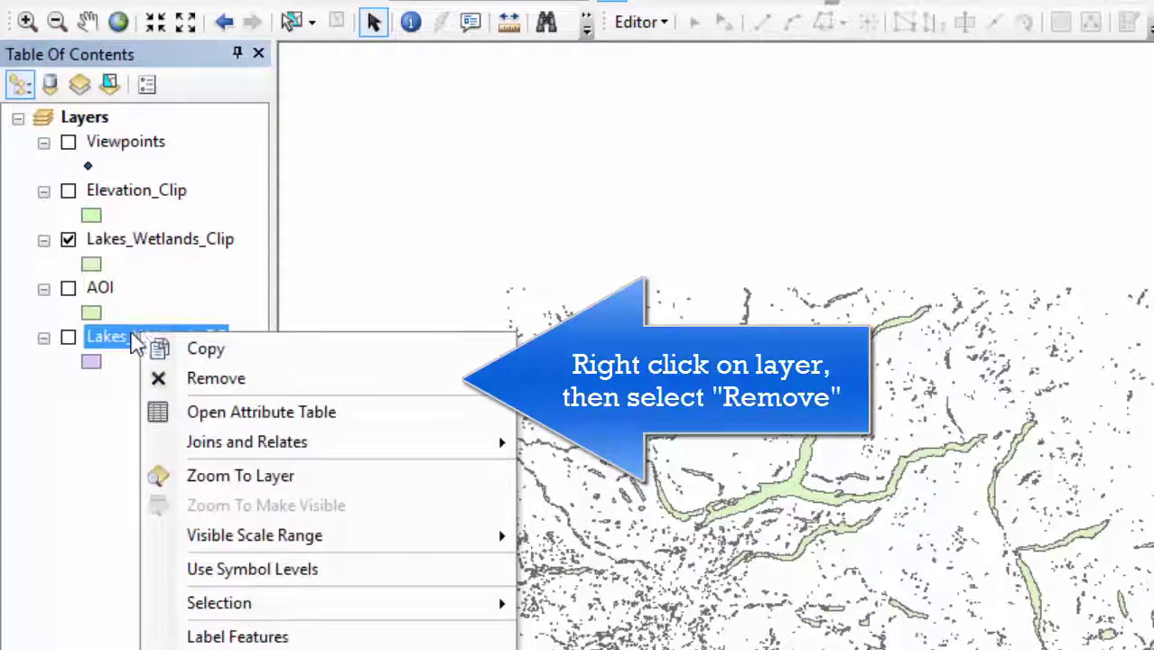
click(162, 380)
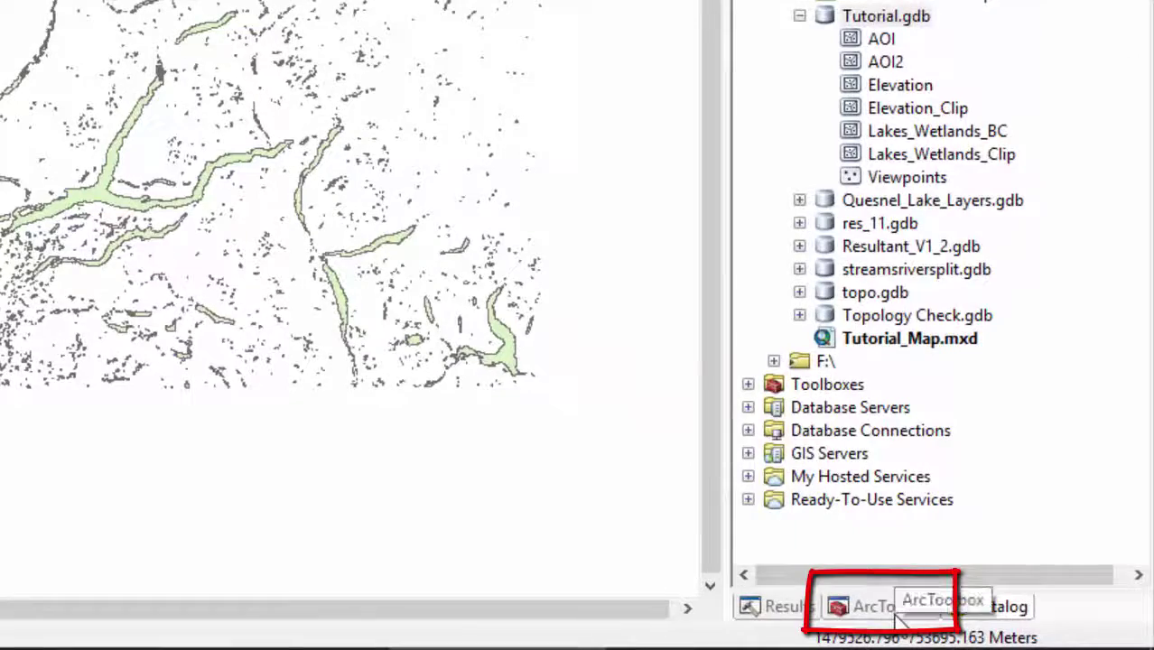
Step: Launch Create TIN from ArcToolbox under 3D Analyst Tools > Data Management > TIN
click(921, 612)
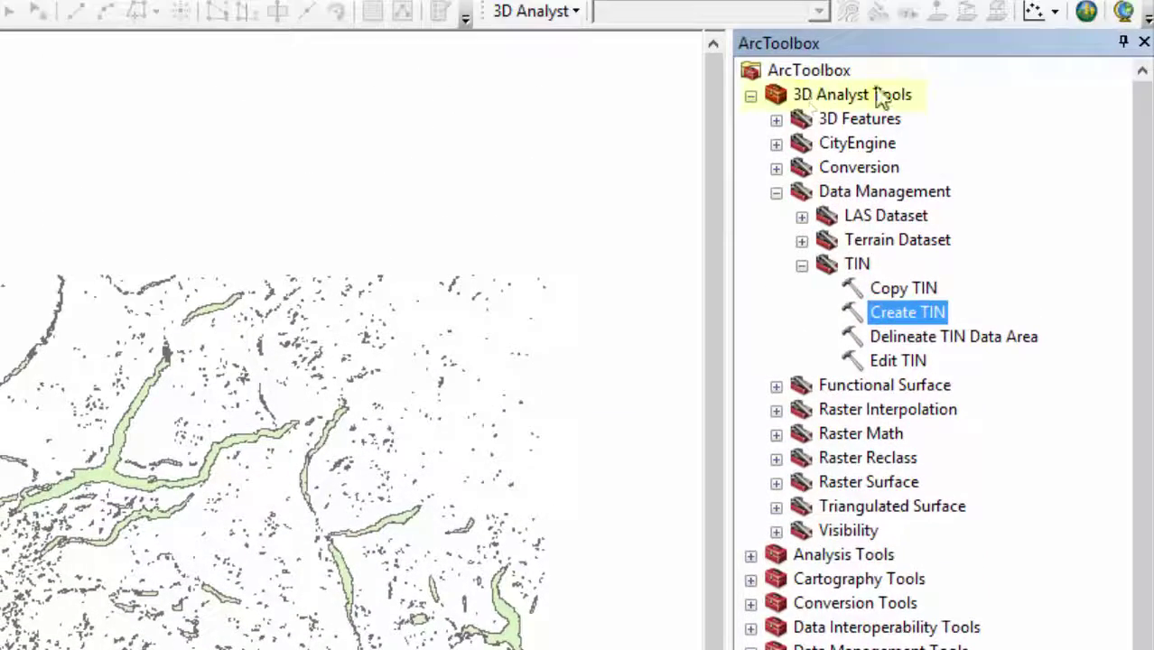
click(750, 96)
click(751, 95)
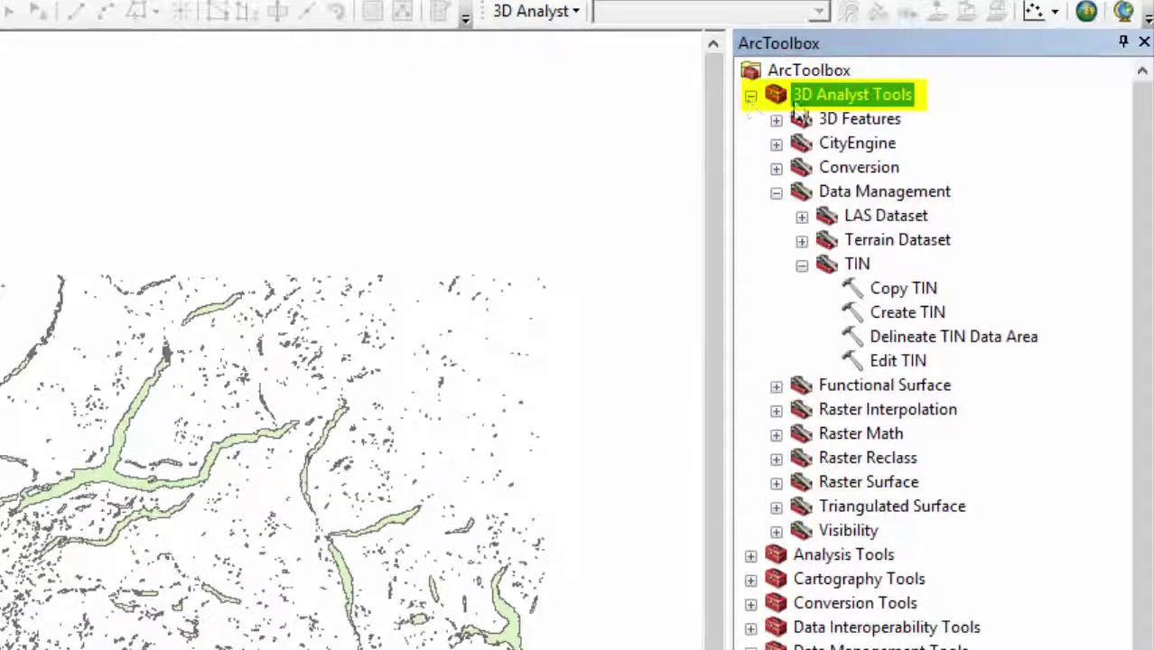
click(776, 195)
click(775, 195)
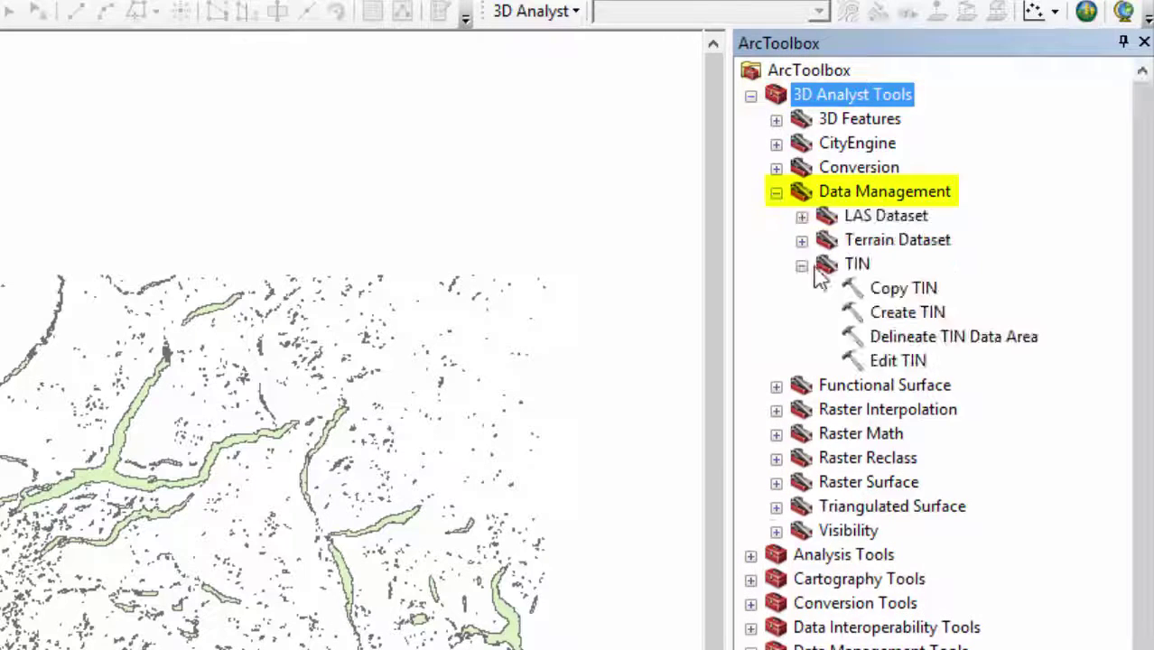
click(880, 316)
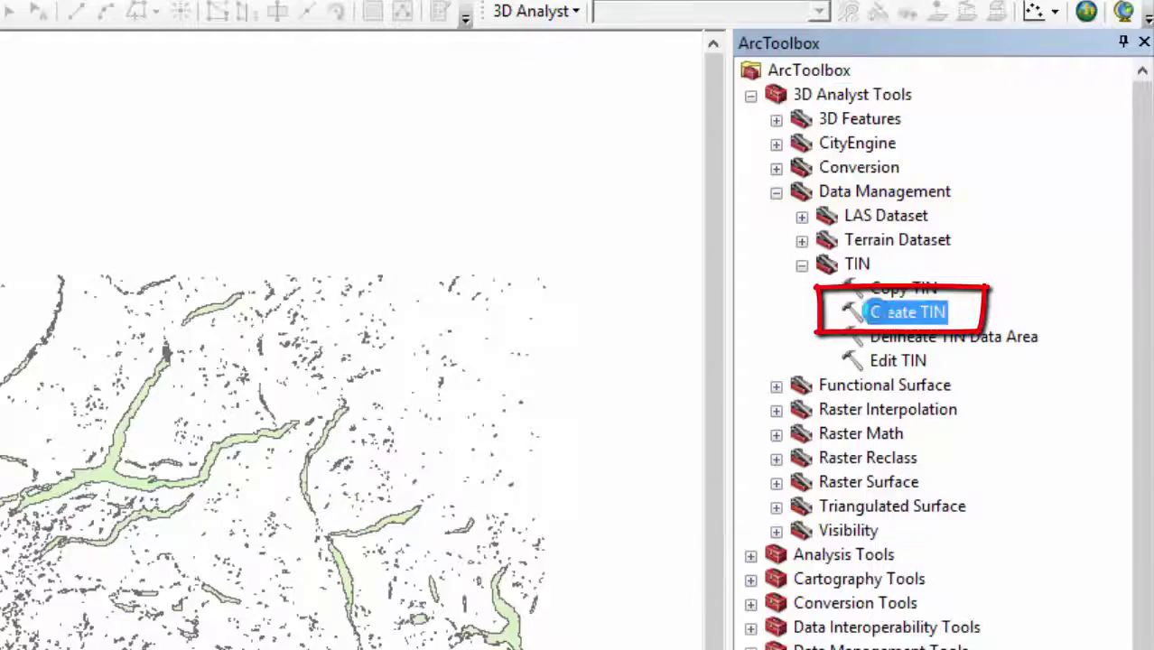
double_click(878, 313)
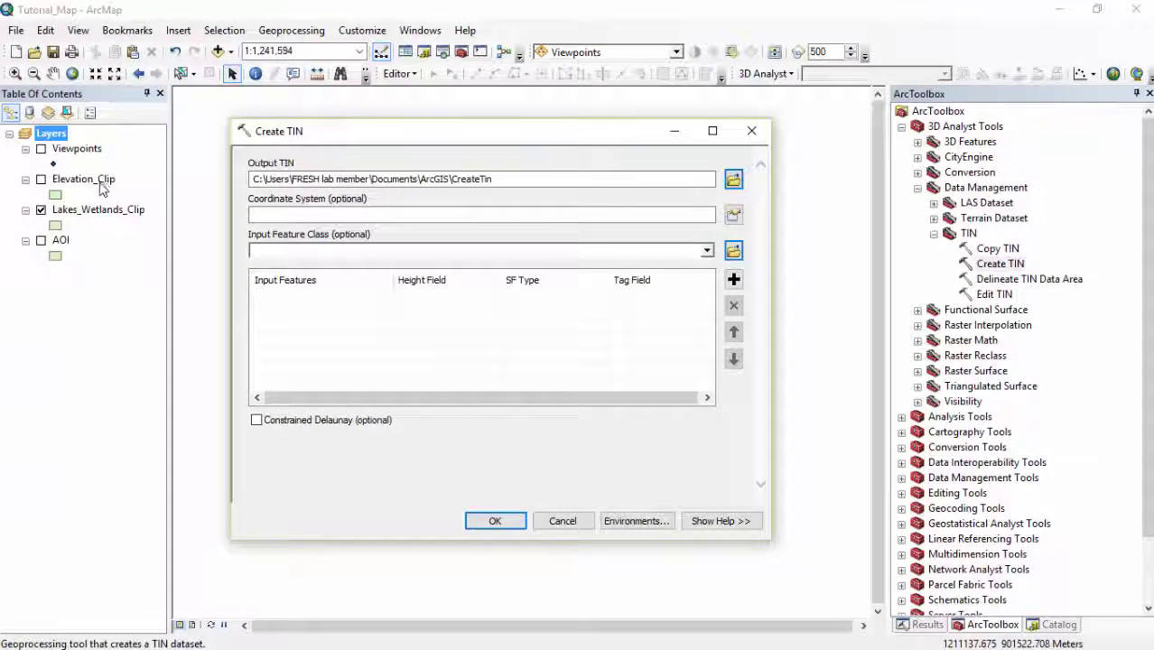
Step: Add Elevation_Clip as the input, with gridcode height field and Soft_Line SF type
drag(102, 187, 264, 251)
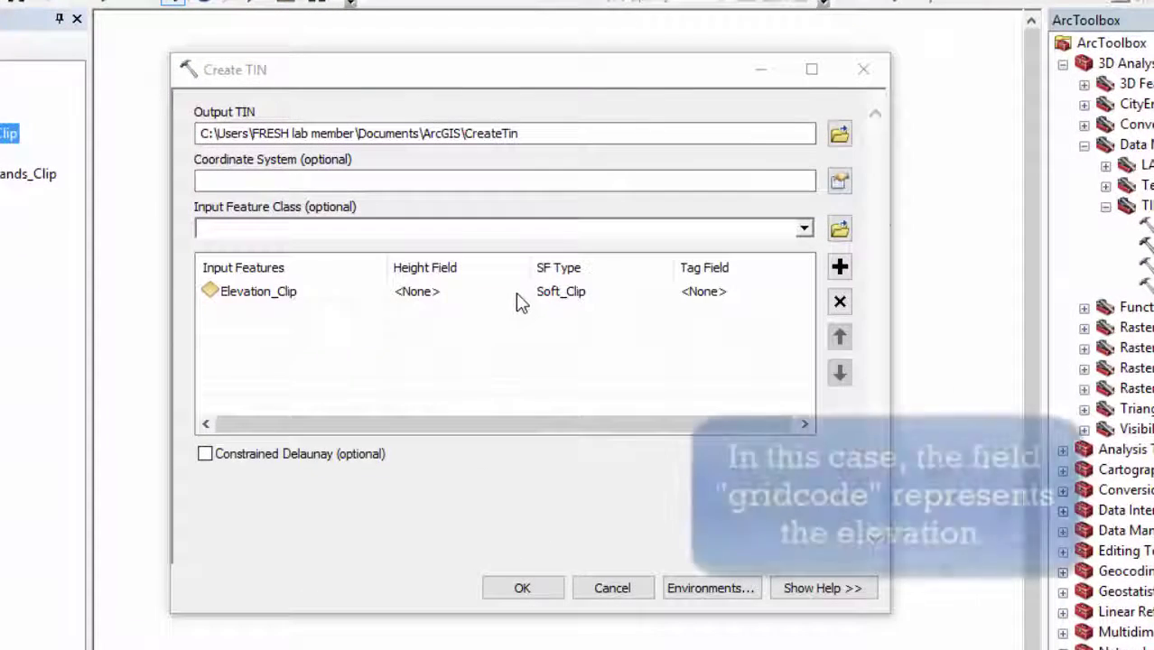
click(521, 301)
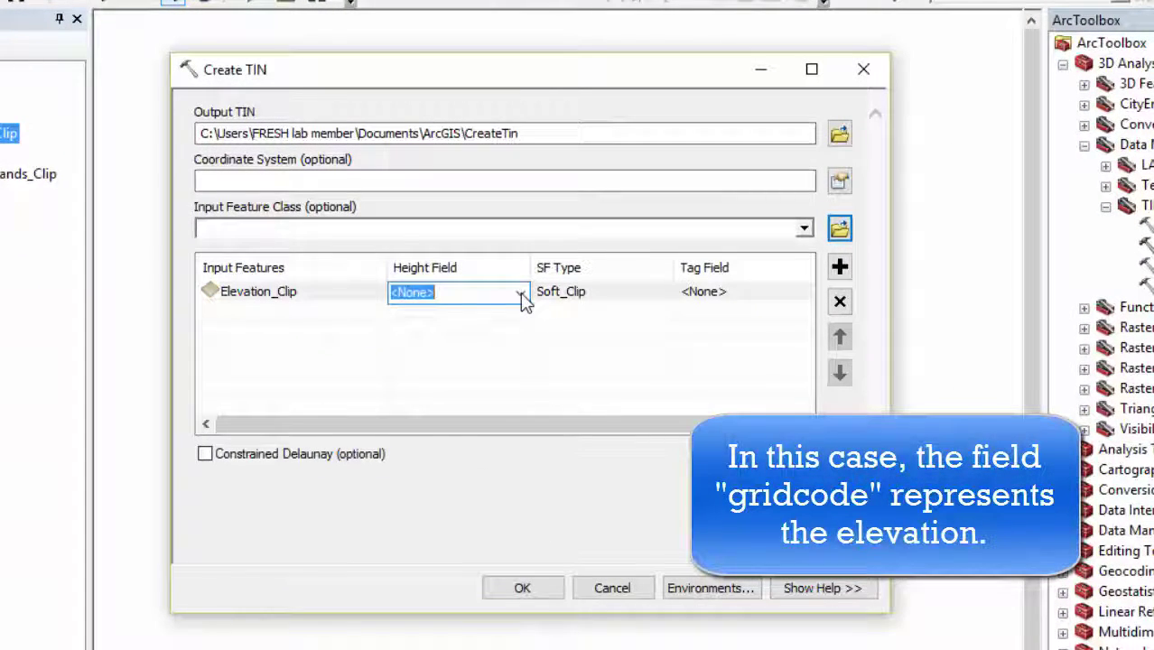
click(521, 296)
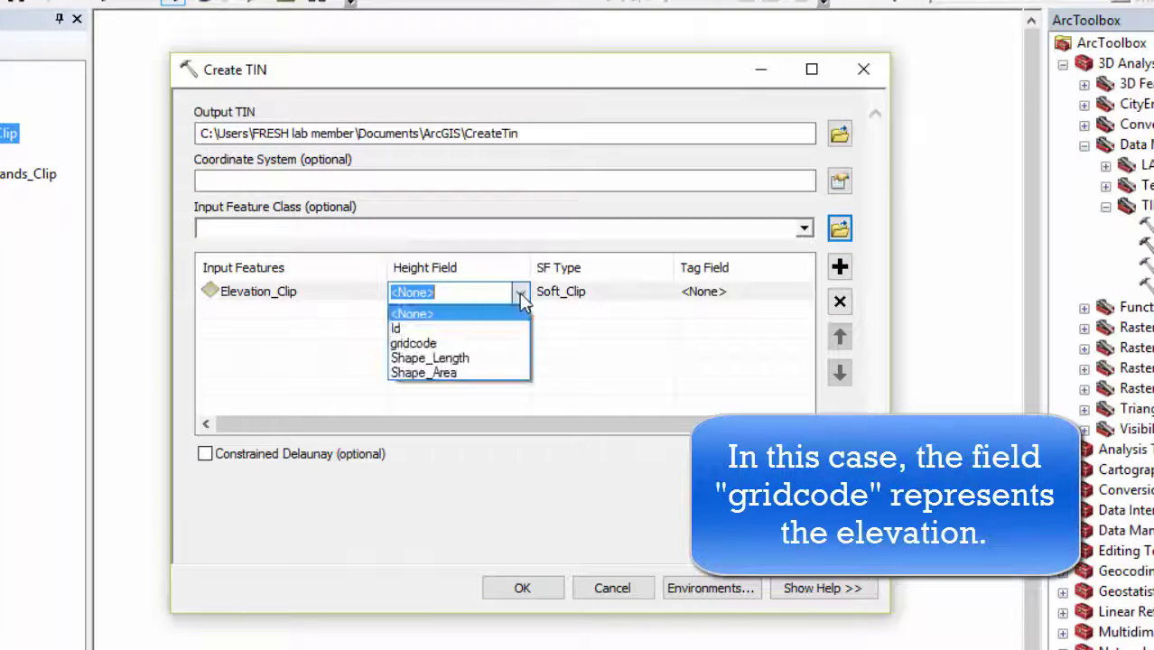
click(449, 344)
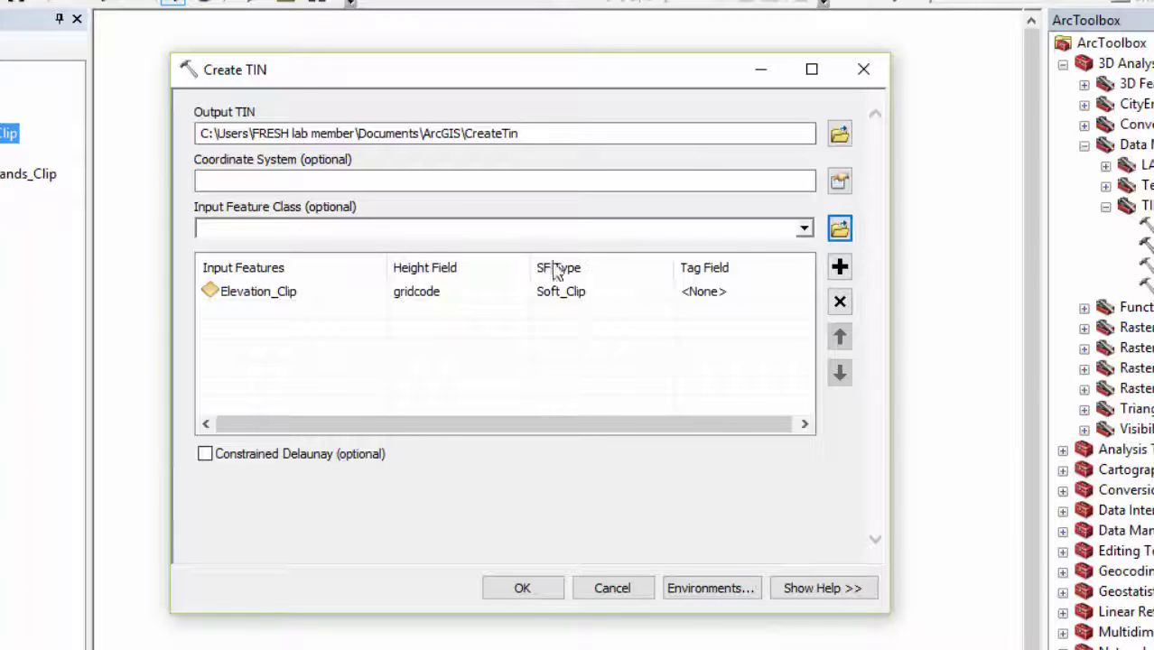
click(629, 300)
click(663, 293)
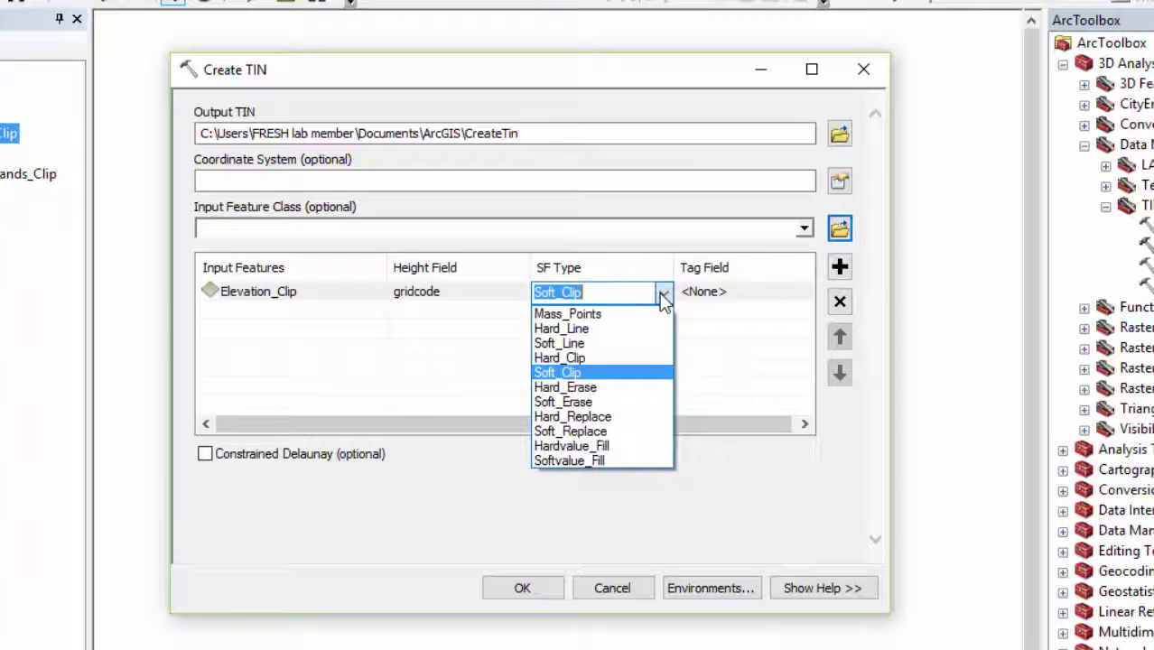
click(595, 344)
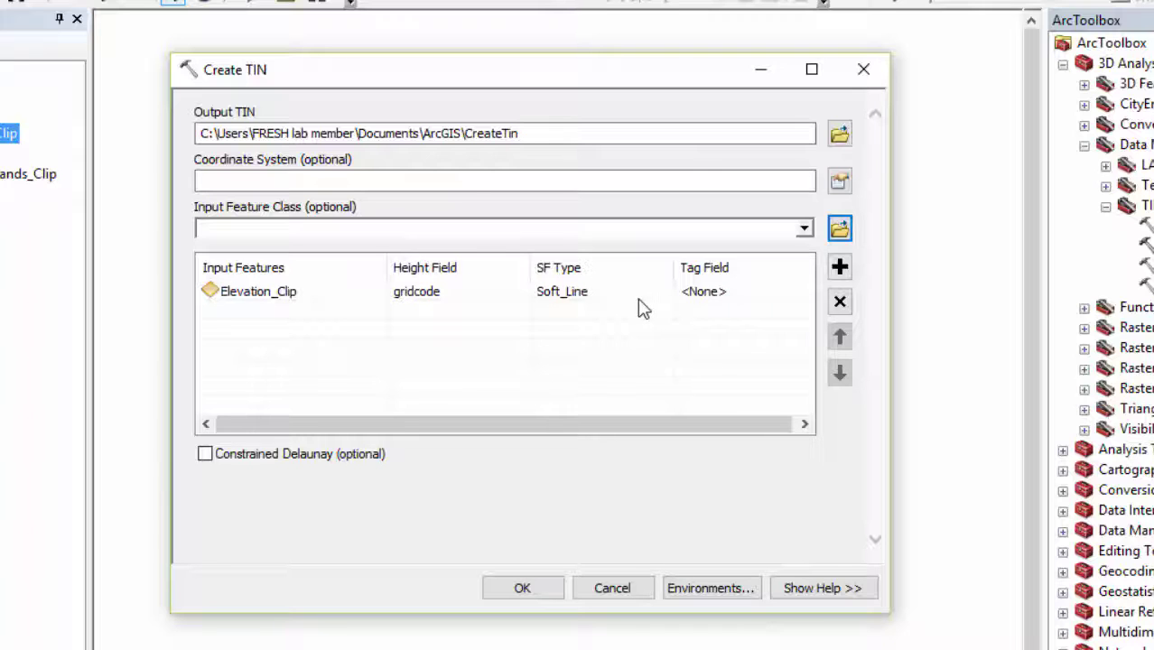
Step: Set the TIN coordinate system to NAD_1983_BC_Environment_Albers
click(839, 181)
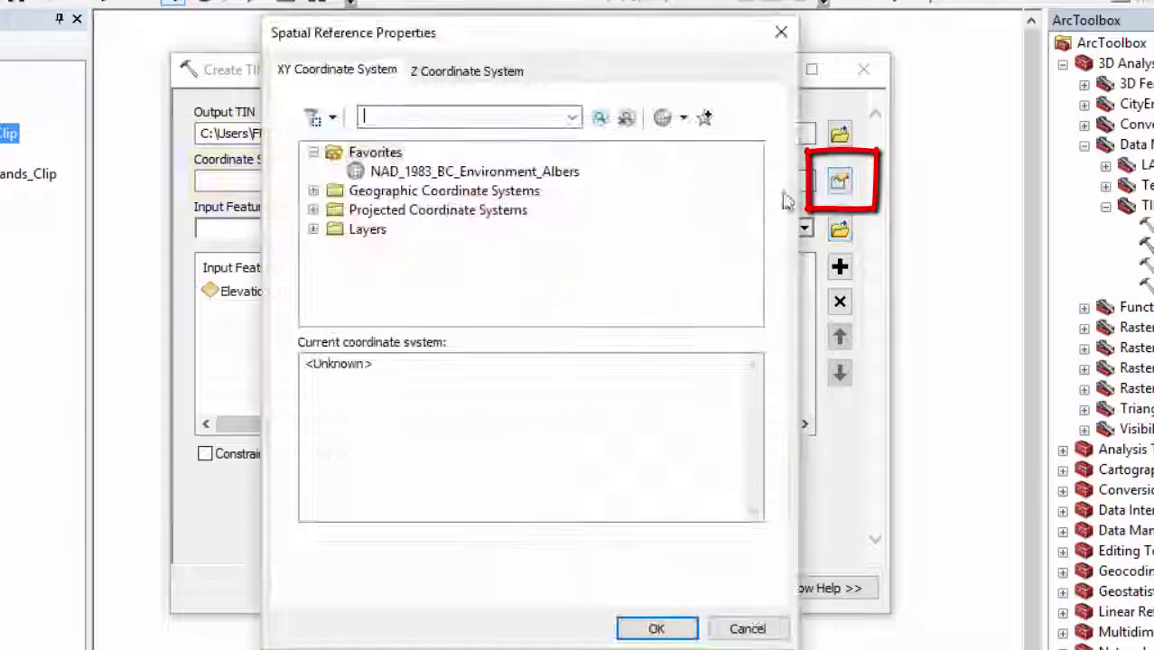
click(531, 176)
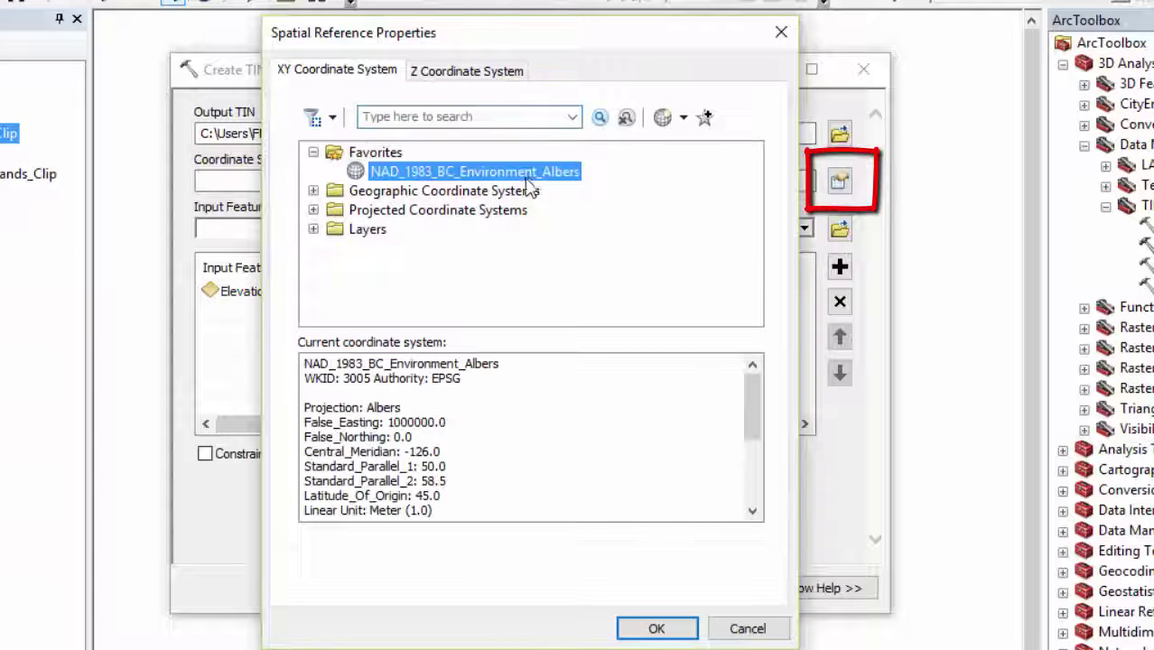
click(648, 629)
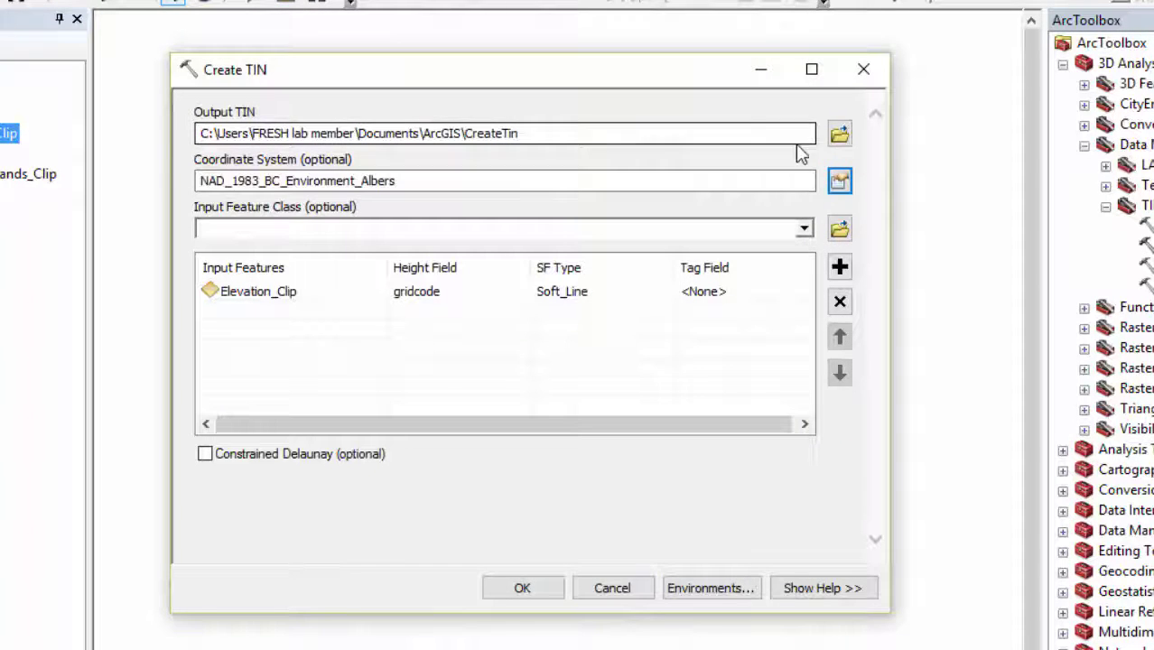
Step: Set the output TIN location to D:\Tin_Tutorial_2
click(839, 134)
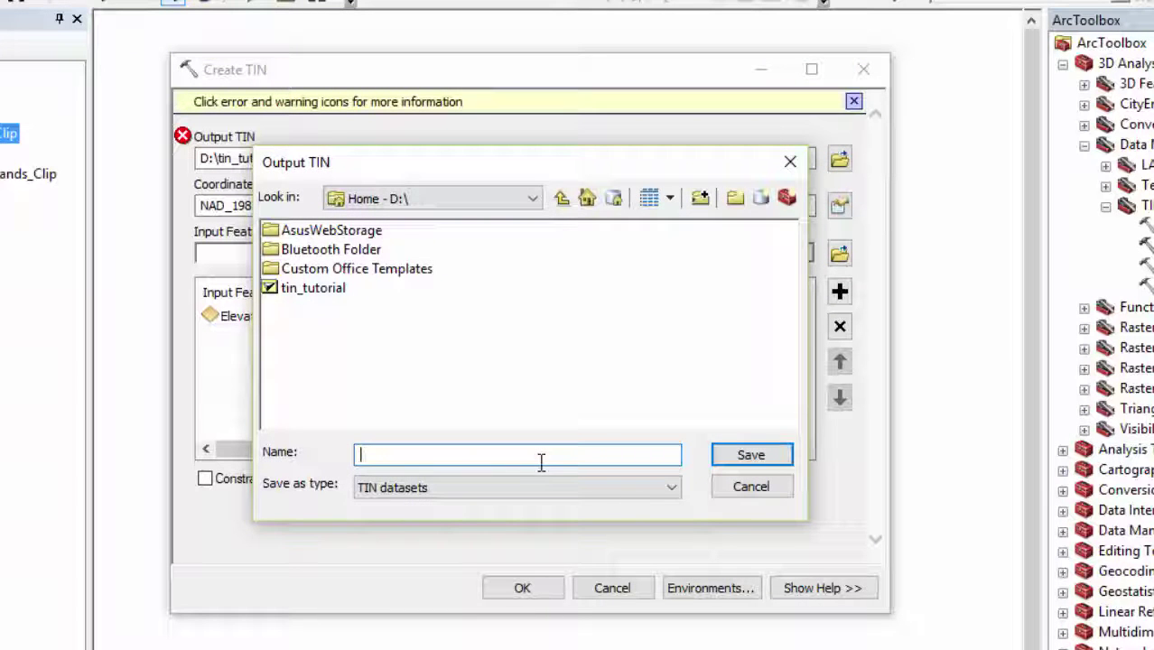
text(Tin_Tutorial_2)
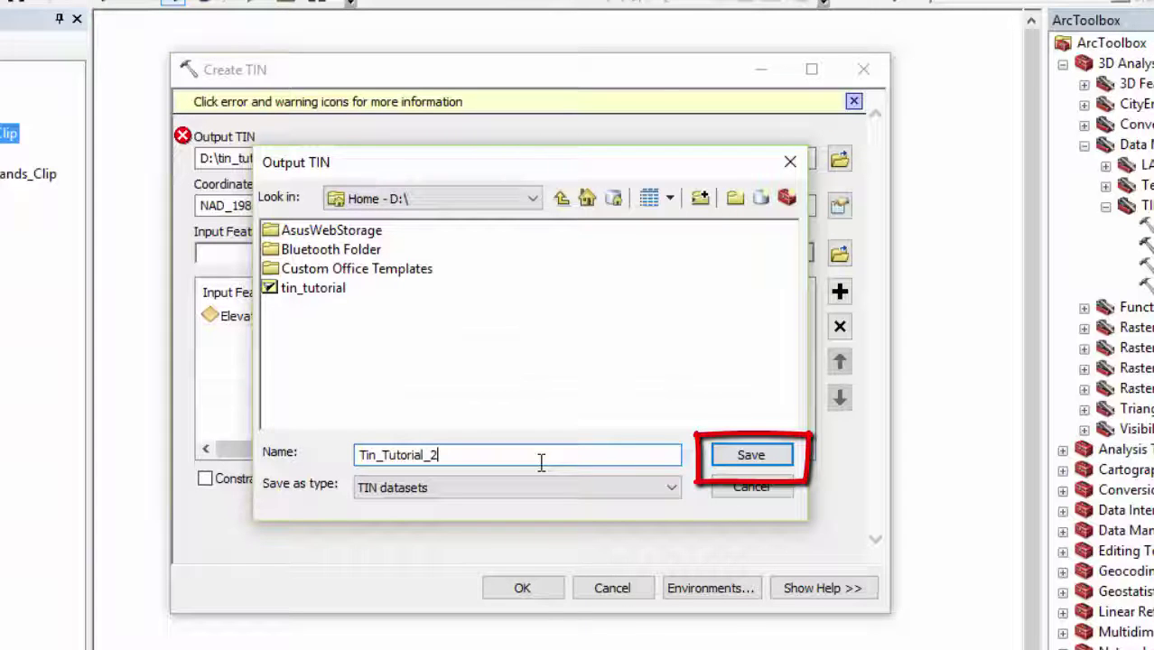
key(Return)
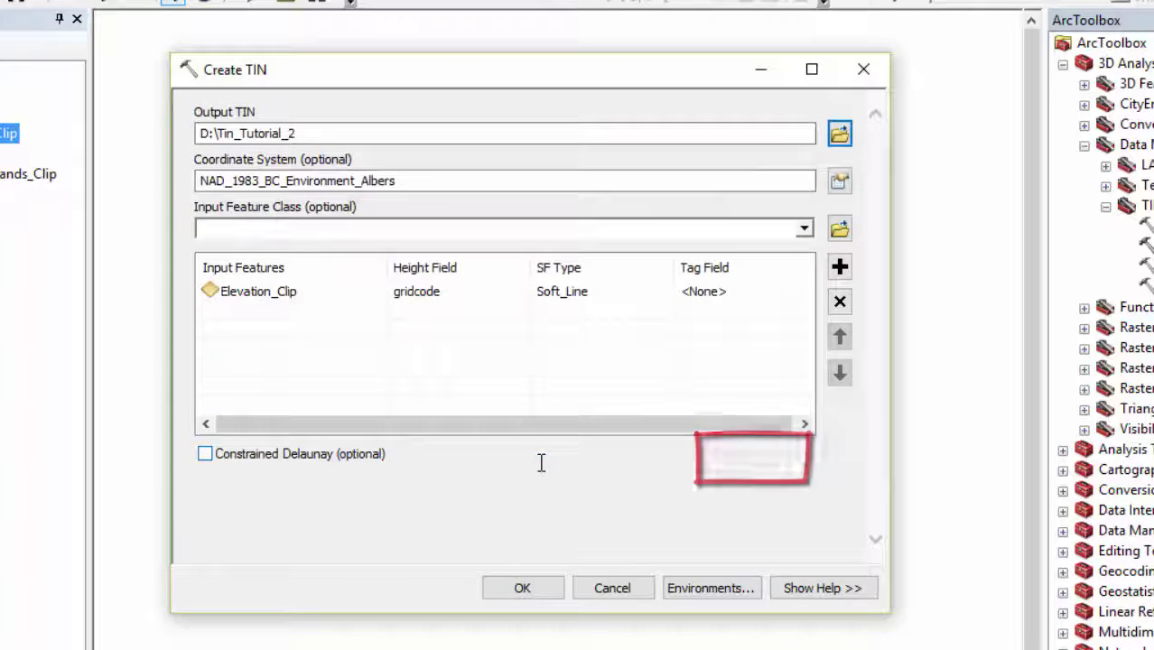
Step: Run Create TIN and close the completion report once Tin_Tutorial_2 appears
click(522, 588)
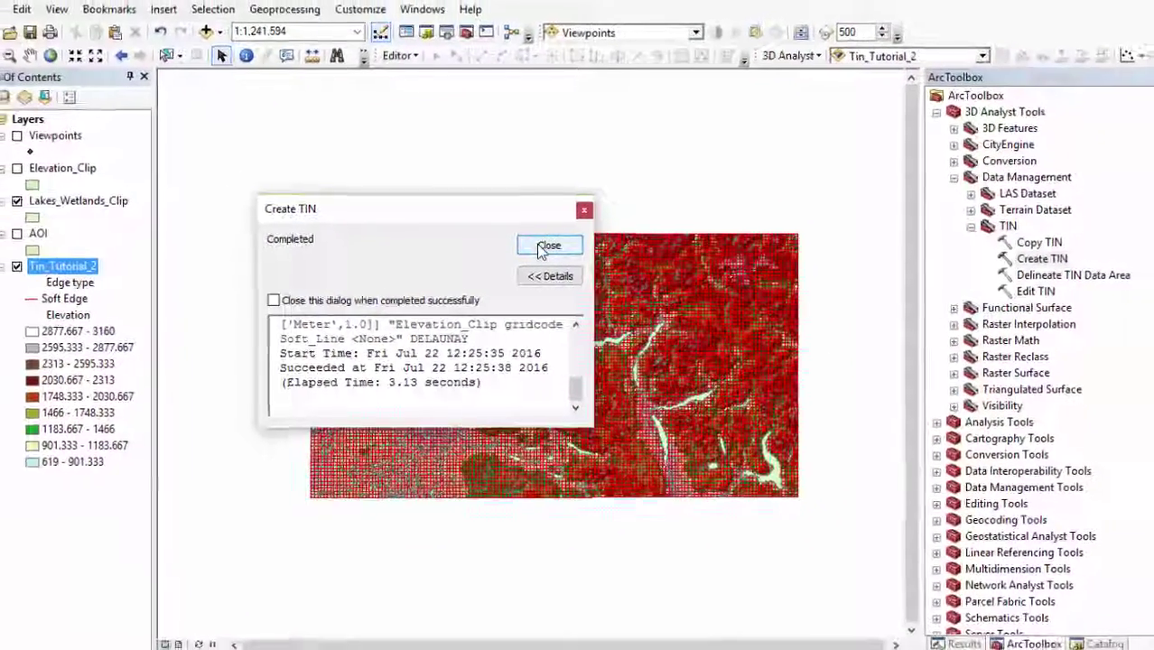
click(549, 242)
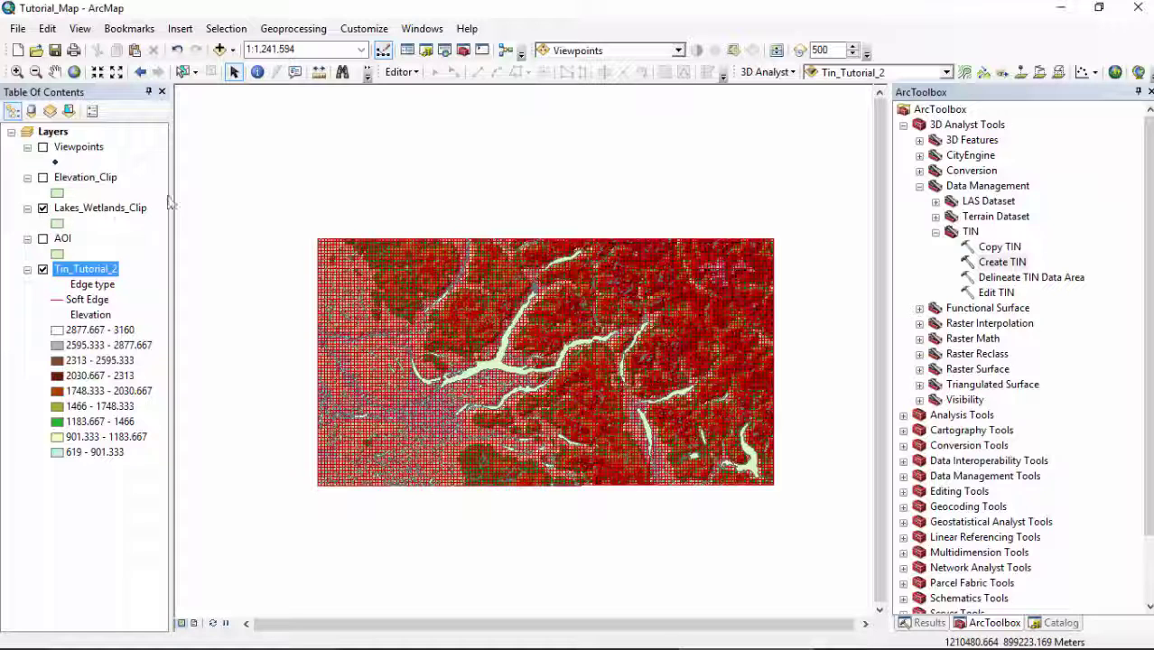
Step: Zoom in on the lake junction and hide Lakes_Wetlands_Clip to reveal the TIN
click(17, 72)
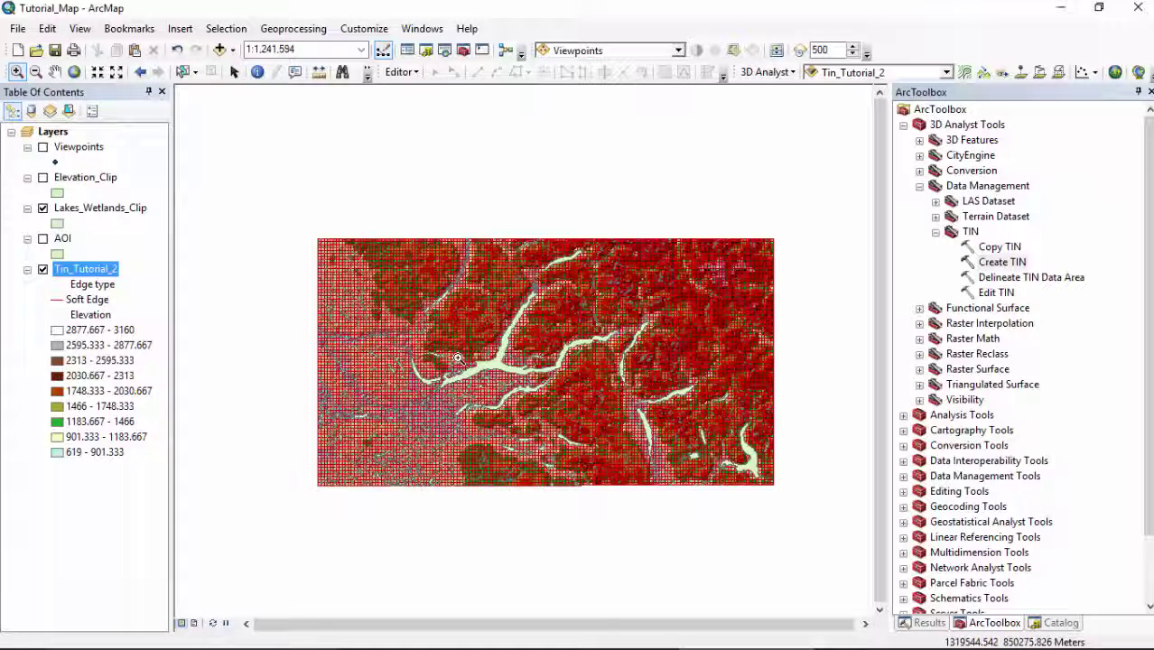
drag(445, 355, 510, 414)
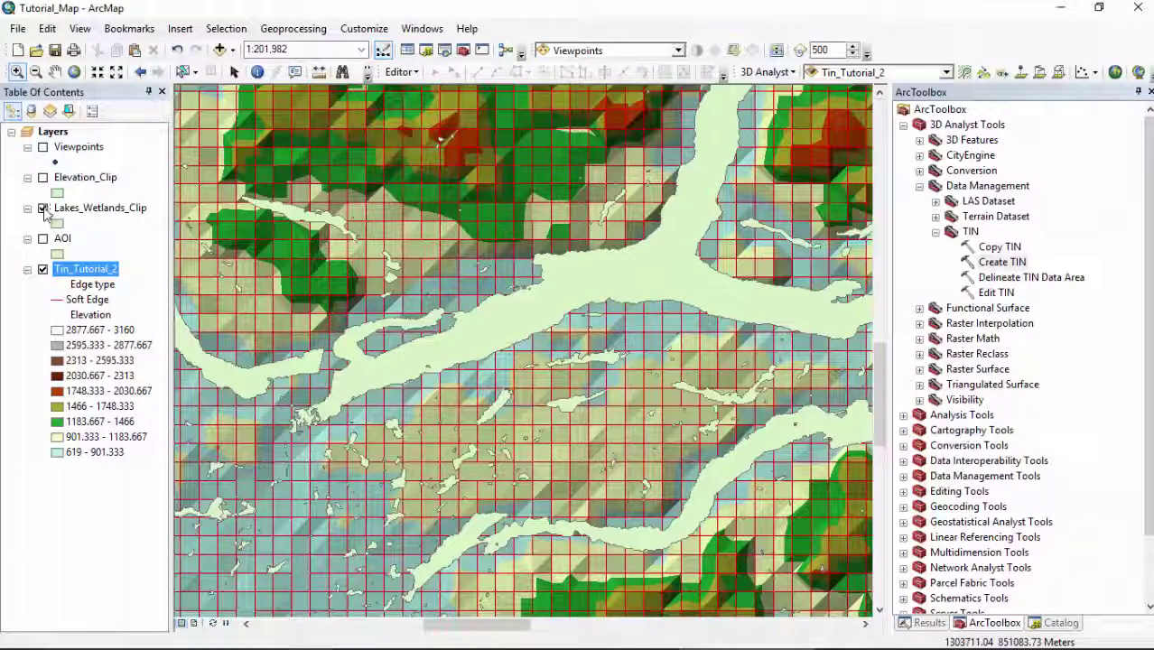
click(42, 208)
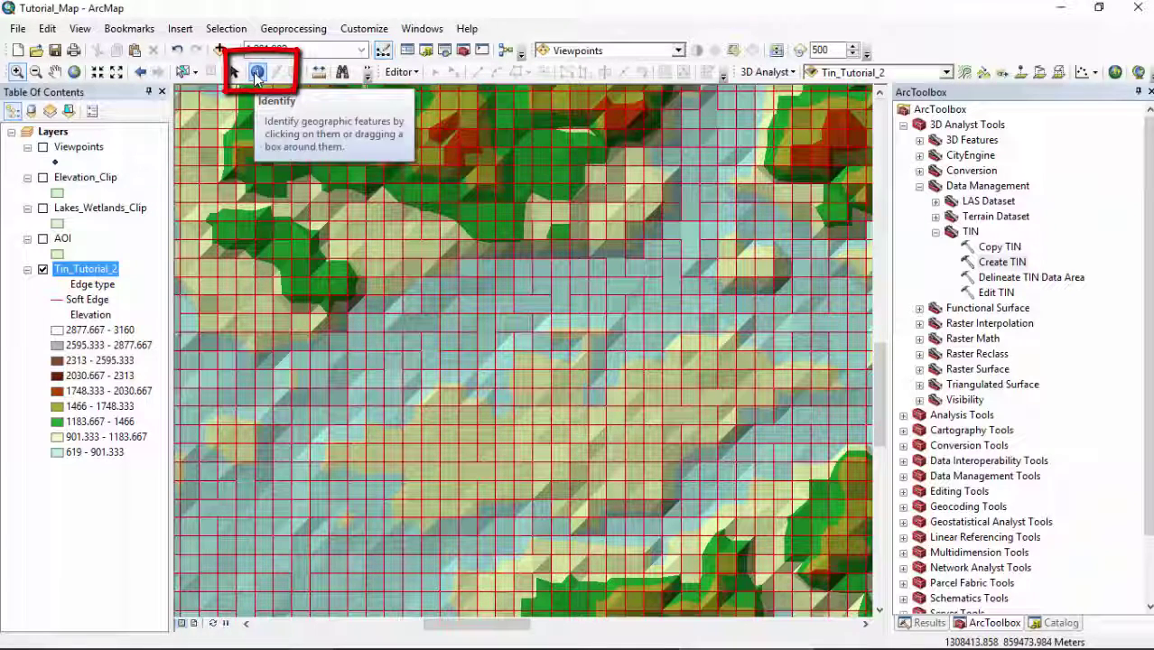
Step: Identify a lake point: Tin_Tutorial_2 elevation 822.829, slope 6.921, aspect 193.055
click(257, 79)
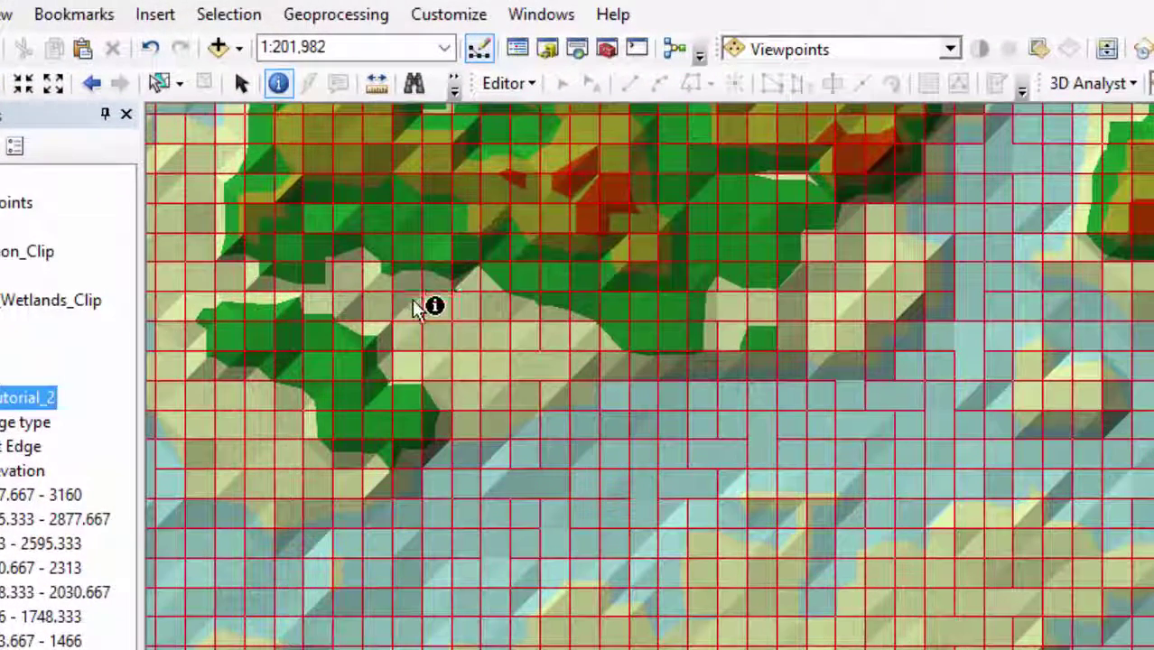
click(552, 486)
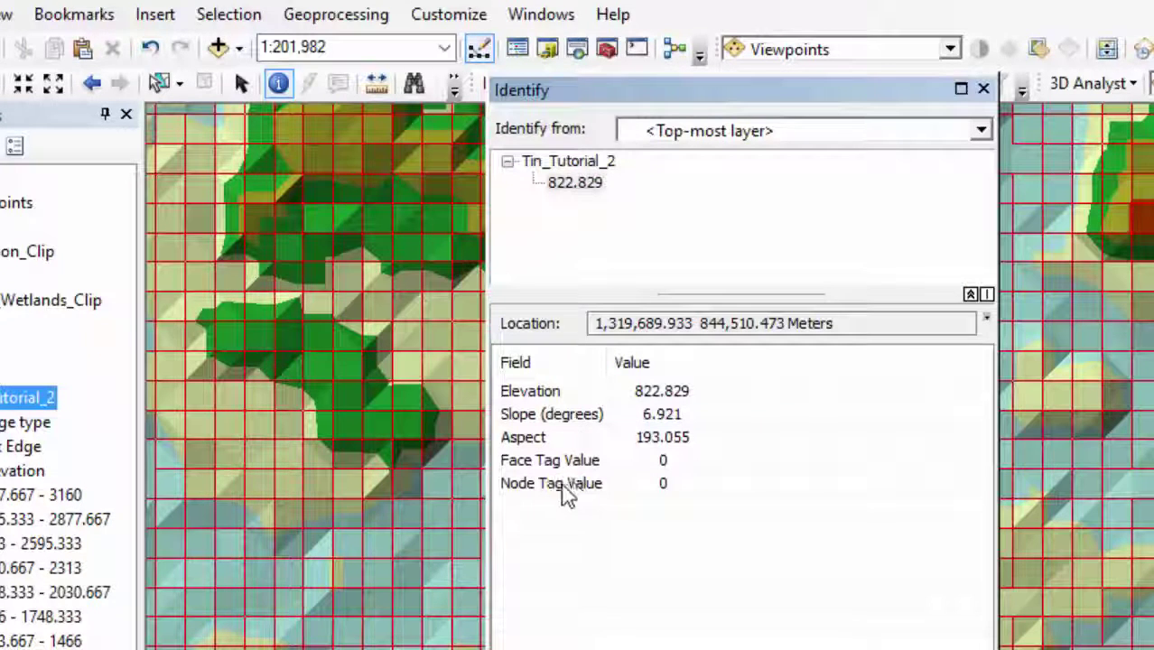